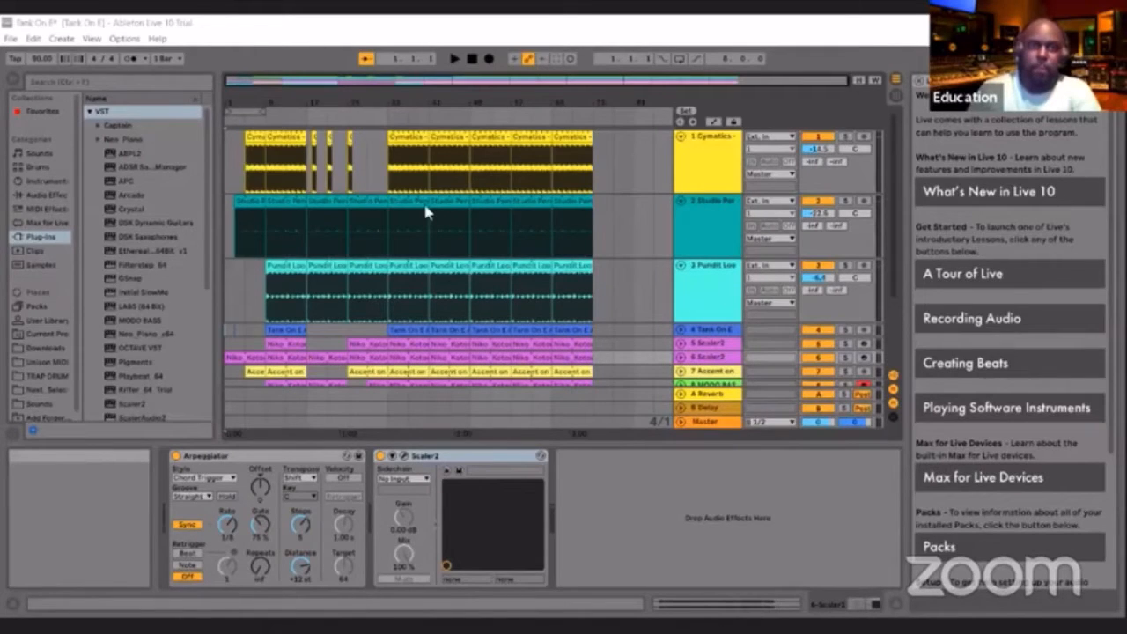
Play the song from the start and compare the arrangement timeline with the Session View mixer levels during playback
{"action": "left_click", "coordinate": [454, 59]}
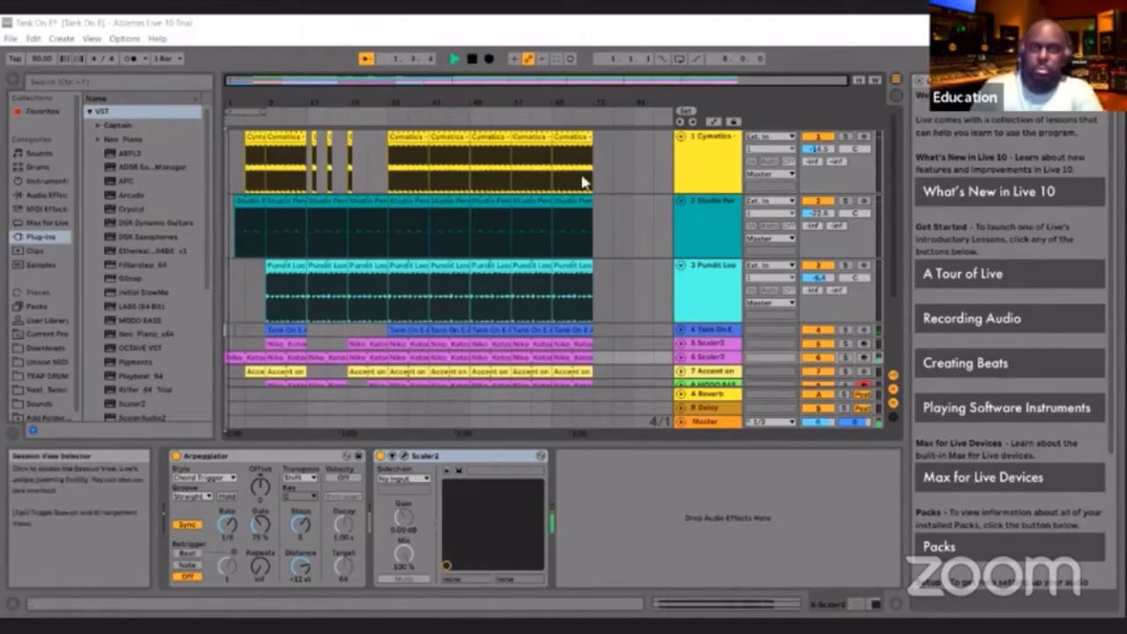
{"action": "key", "text": "Tab"}
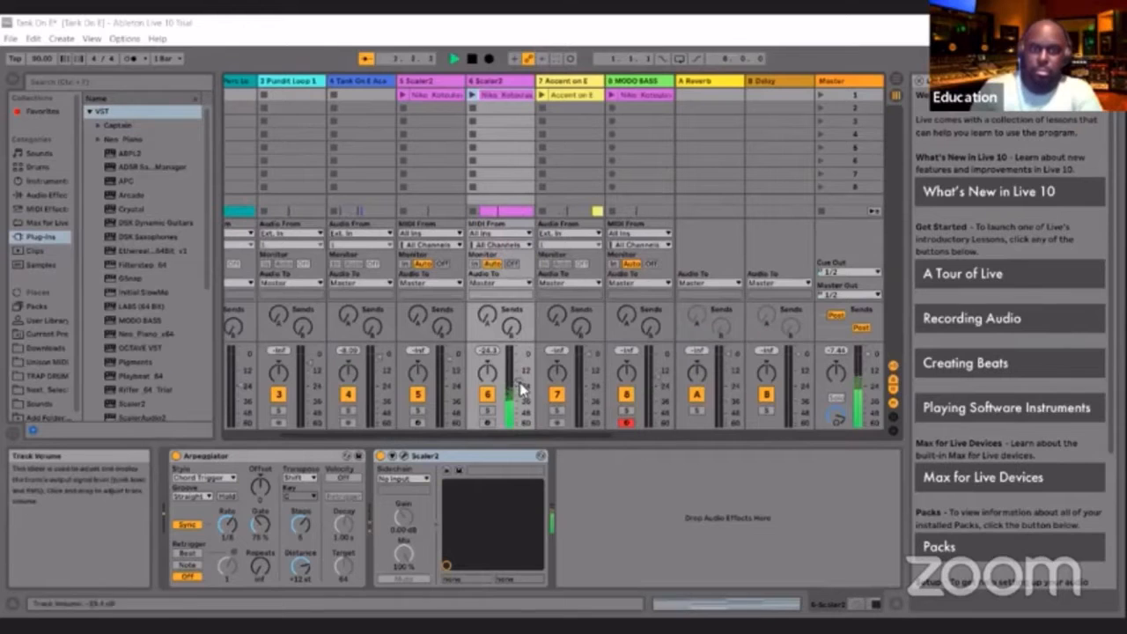
{"action": "left_click", "coordinate": [895, 80]}
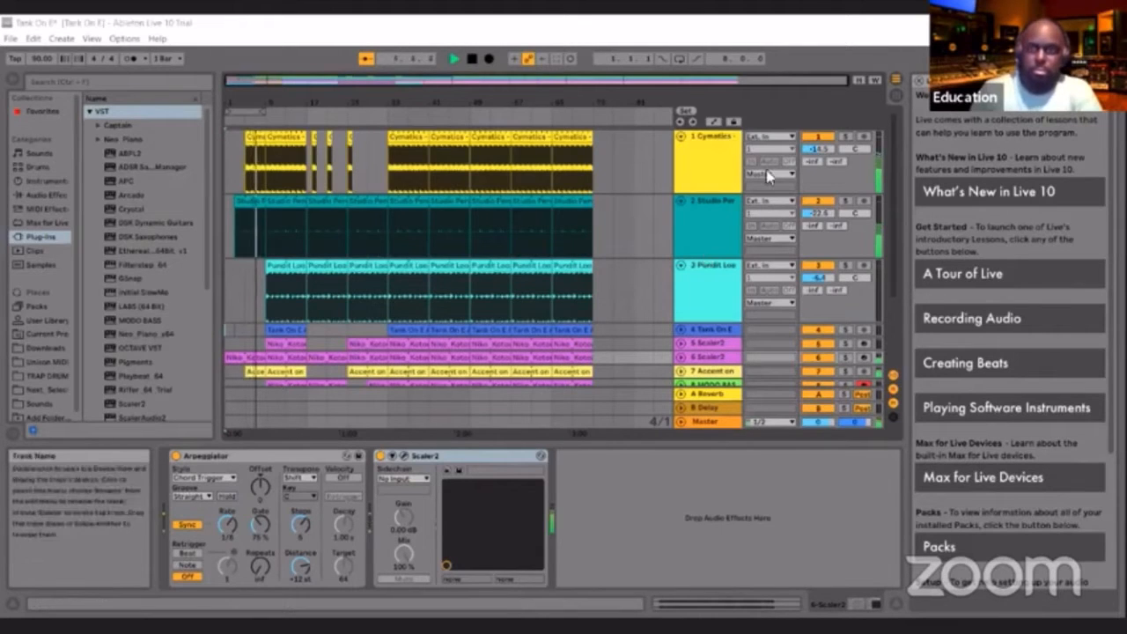
{"action": "left_click", "coordinate": [897, 80]}
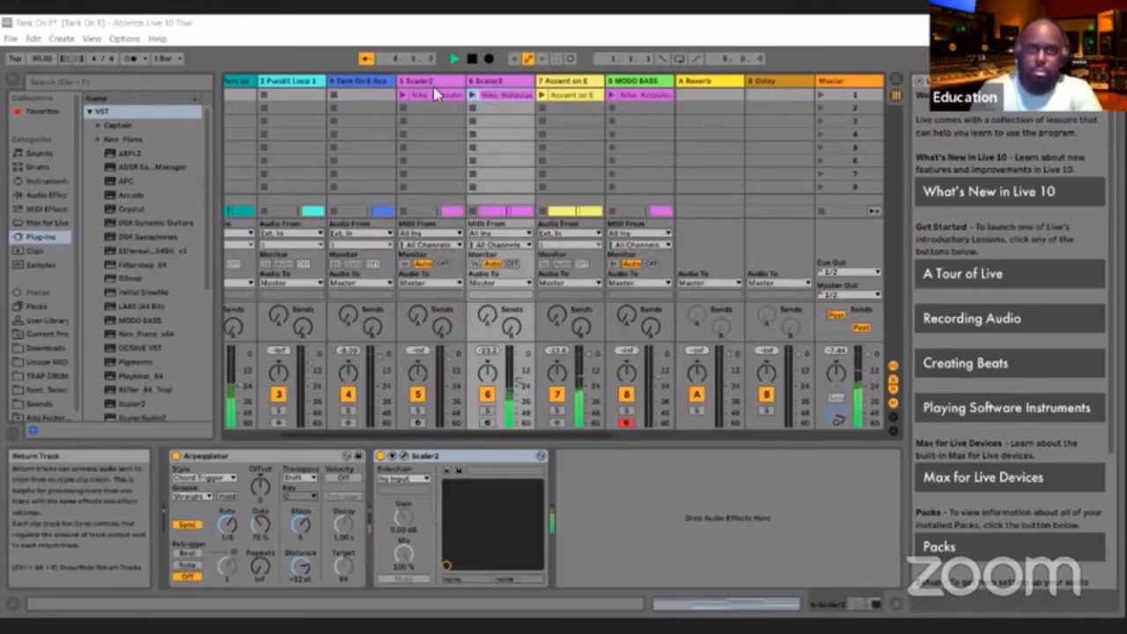
{"action": "left_click", "coordinate": [896, 94]}
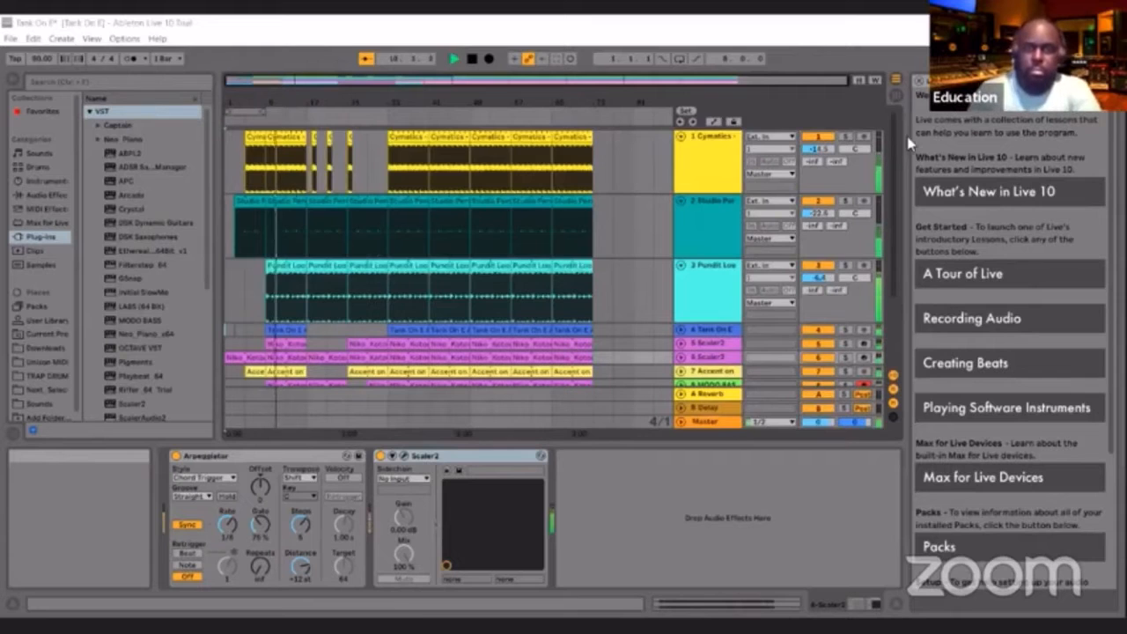
{"action": "left_click", "coordinate": [896, 94]}
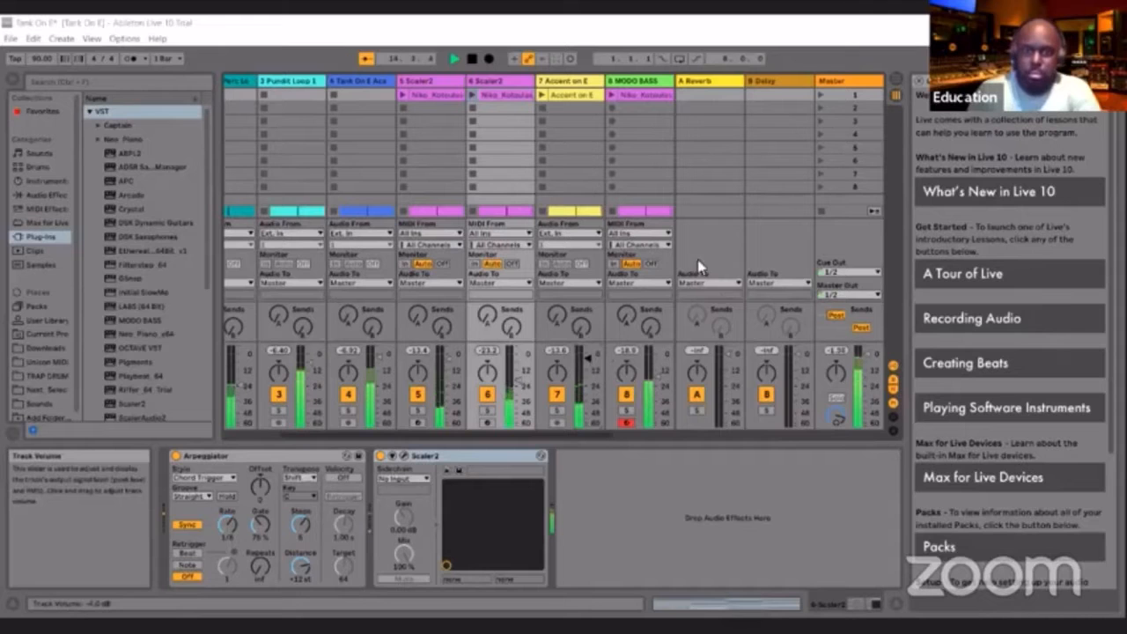
{"action": "left_click", "coordinate": [896, 79]}
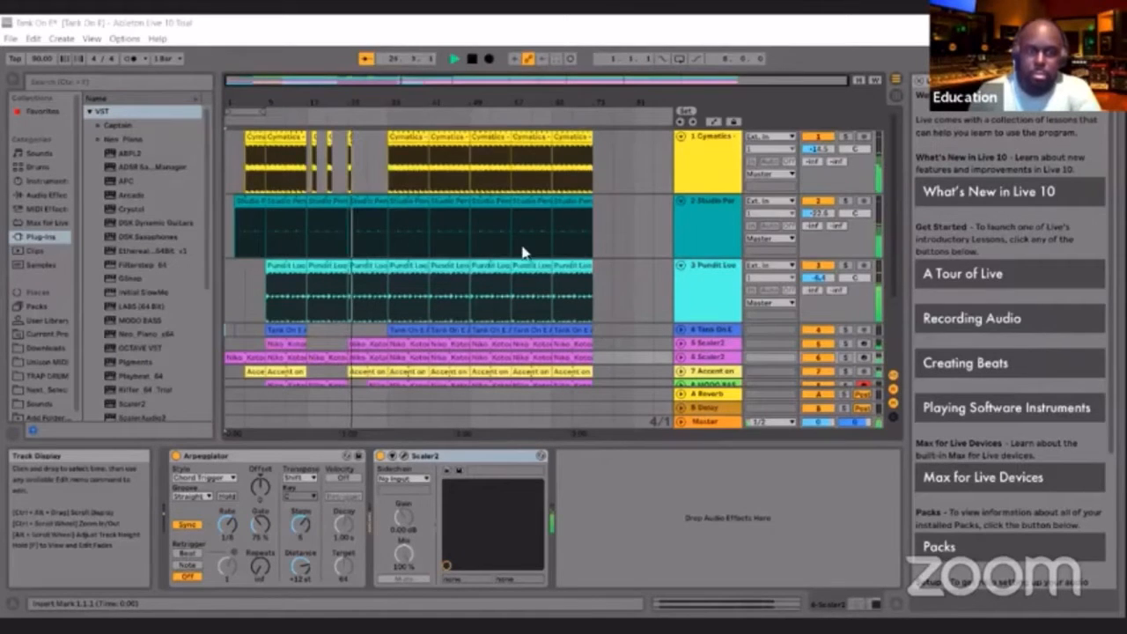
Look over all arrangement tracks down to the Accent track during playback, then stop and return to the song start
{"action": "scroll", "coordinate": [824, 298], "scroll_direction": "down", "scroll_amount": 2}
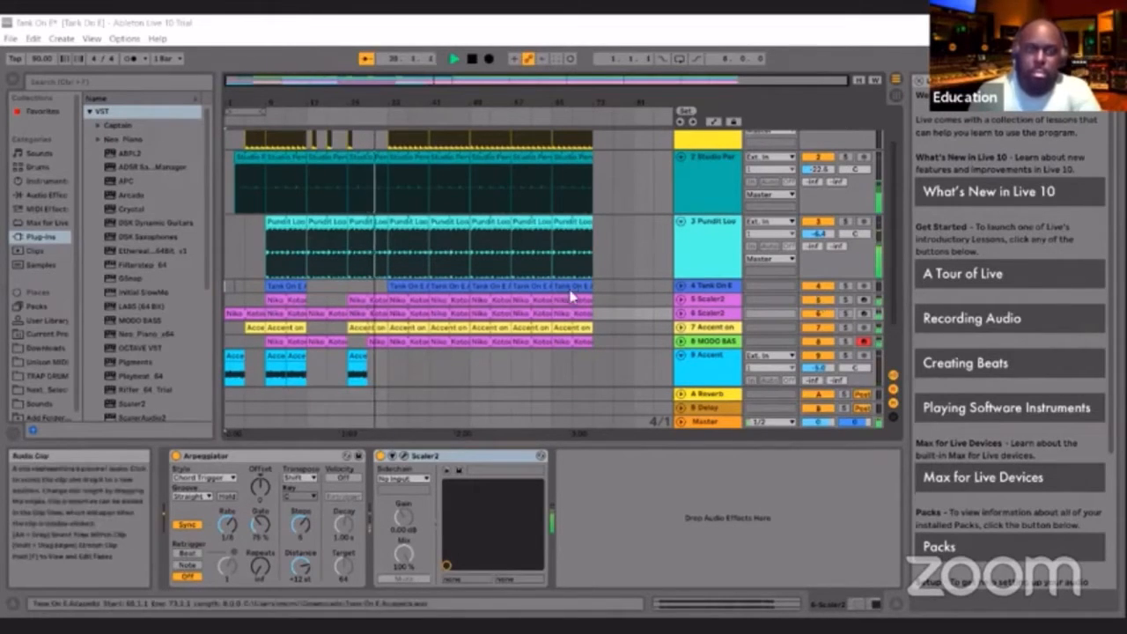
{"action": "scroll", "coordinate": [599, 297], "scroll_direction": "up", "scroll_amount": 2}
{"action": "right_click", "coordinate": [599, 298]}
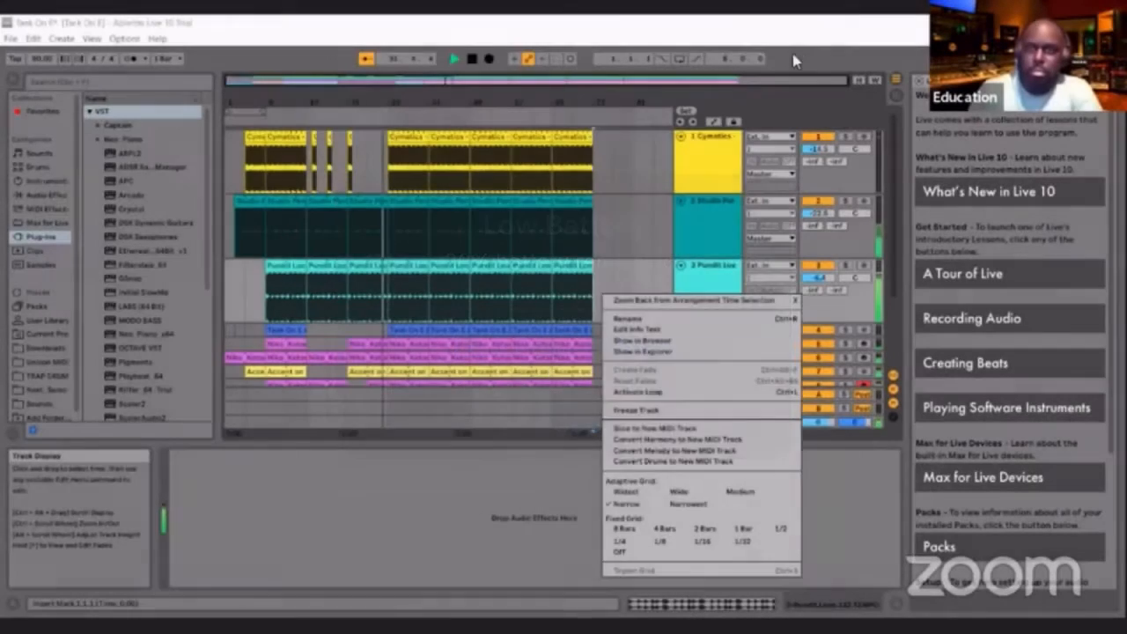
{"action": "left_click", "coordinate": [795, 60]}
{"action": "scroll", "coordinate": [575, 216], "scroll_direction": "down", "scroll_amount": 1}
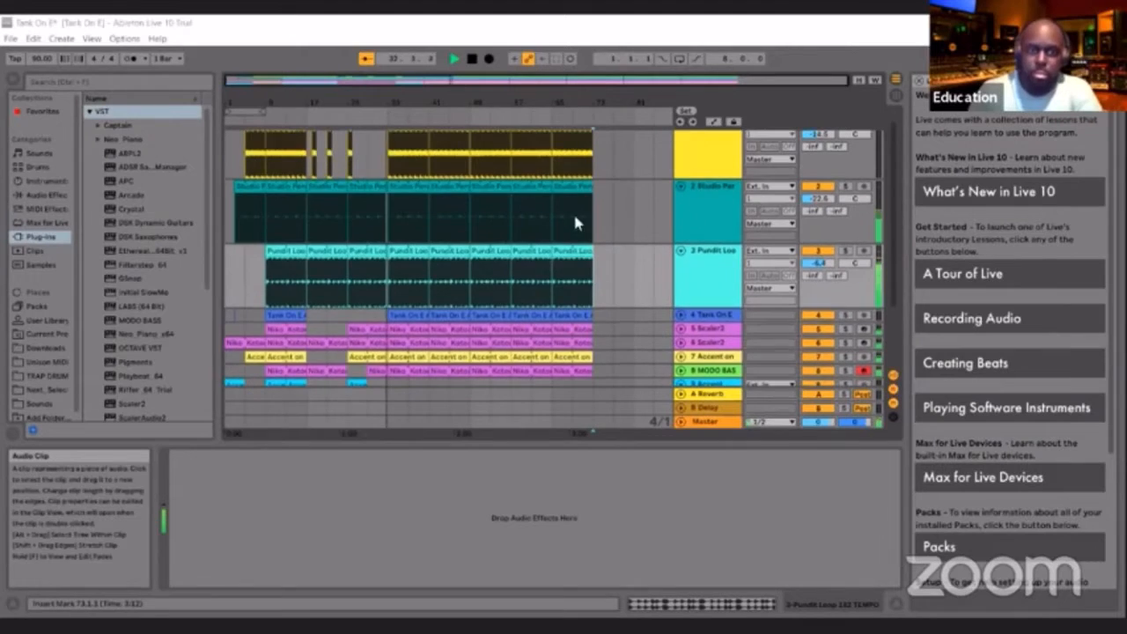
{"action": "scroll", "coordinate": [577, 217], "scroll_direction": "up", "scroll_amount": 1}
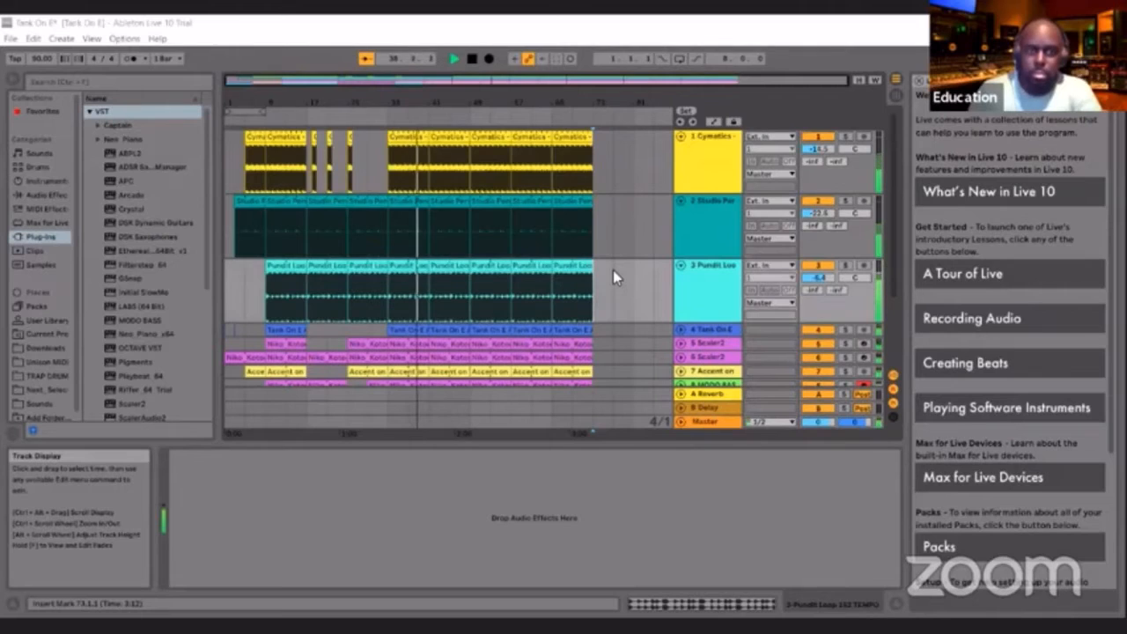
{"action": "left_click", "coordinate": [473, 62]}
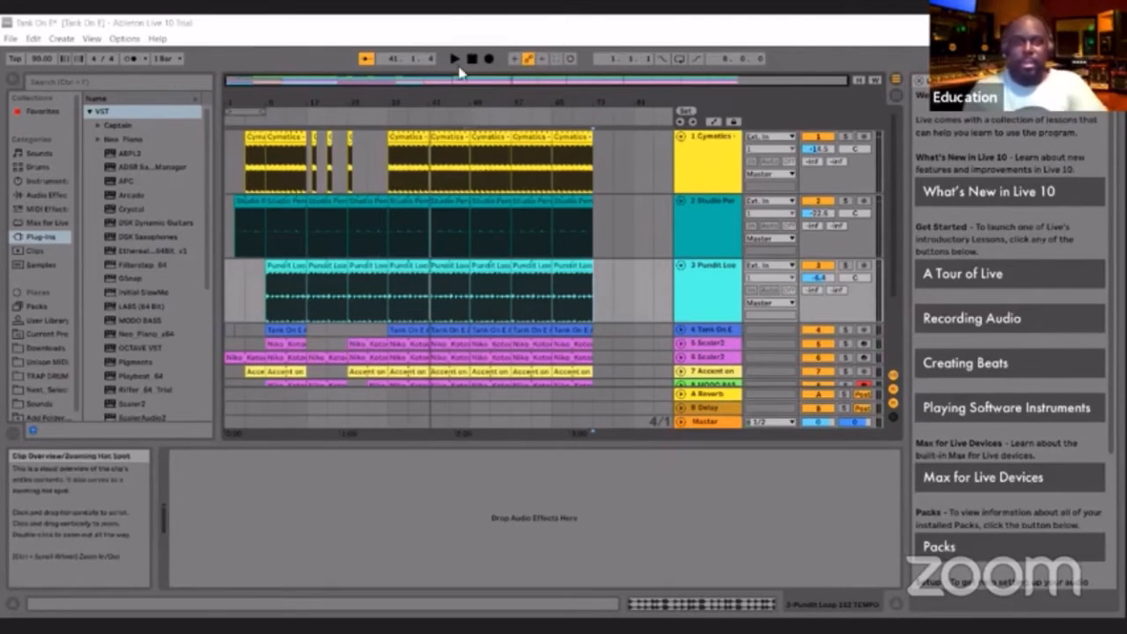
{"action": "left_click", "coordinate": [473, 61]}
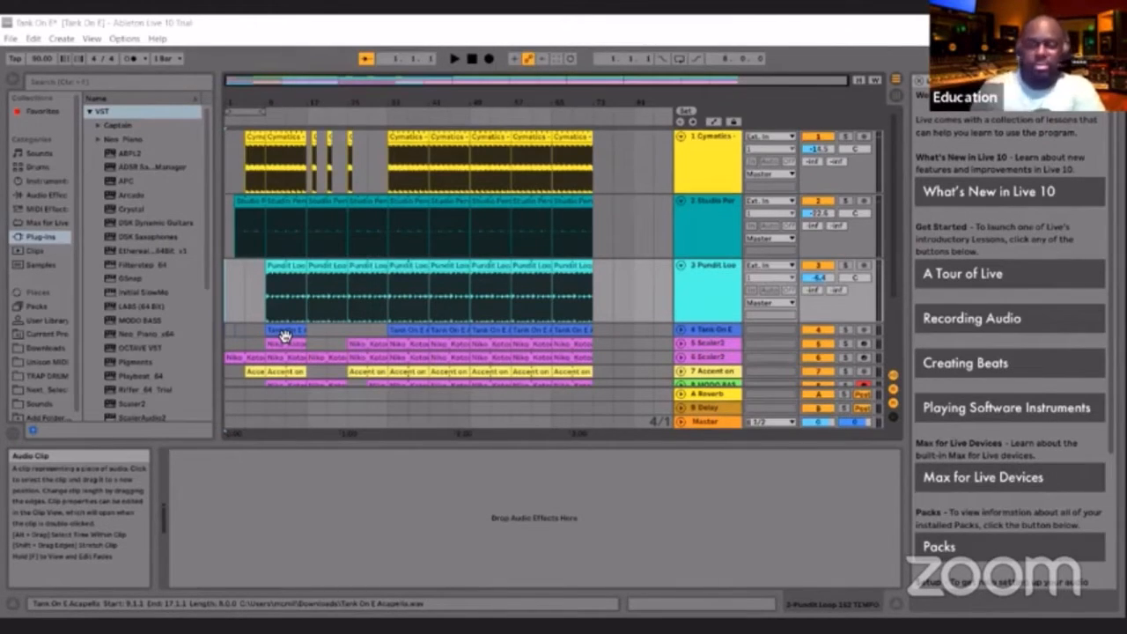
Solo the Accent track in Session View, play it from the start, and stop playback
{"action": "left_click", "coordinate": [273, 306]}
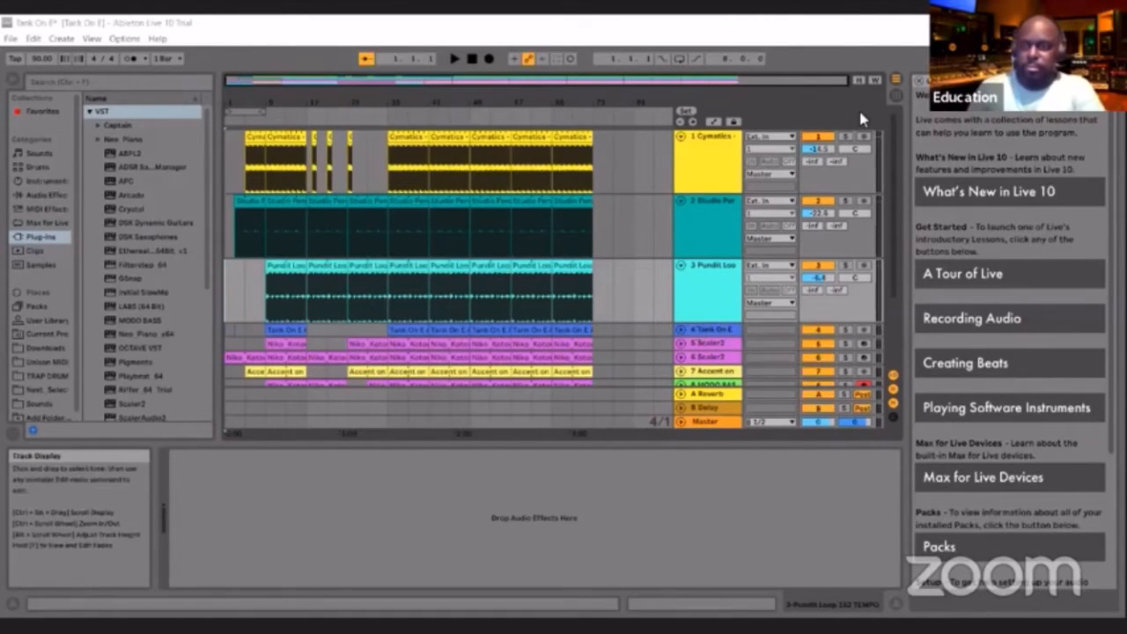
{"action": "key", "text": "Tab"}
{"action": "key", "text": "space"}
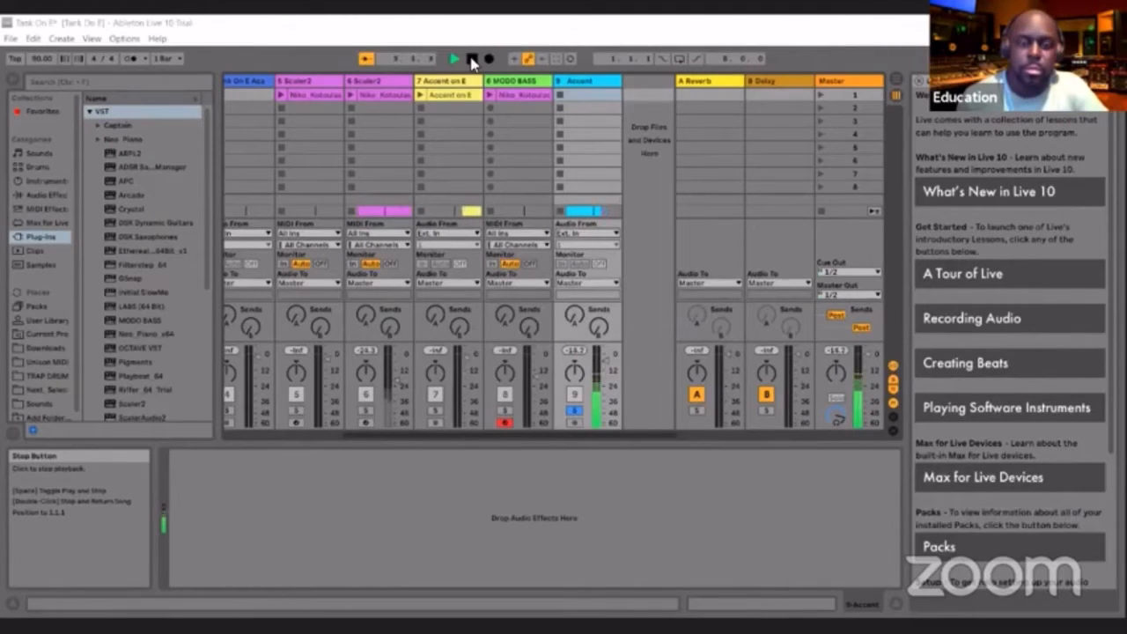
{"action": "left_click", "coordinate": [473, 60]}
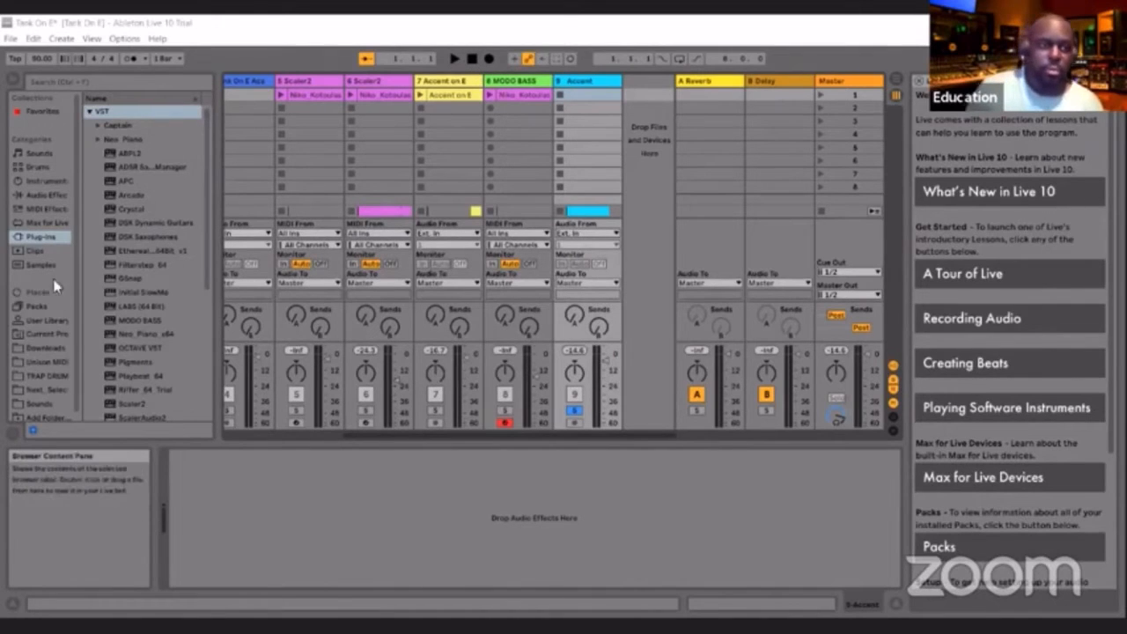
Add iZotope's VST3 VocalSynth 2 plug-in to the empty track area so that a new audio track is created
{"action": "left_click", "coordinate": [56, 245]}
{"action": "scroll", "coordinate": [167, 229], "scroll_direction": "down", "scroll_amount": 5}
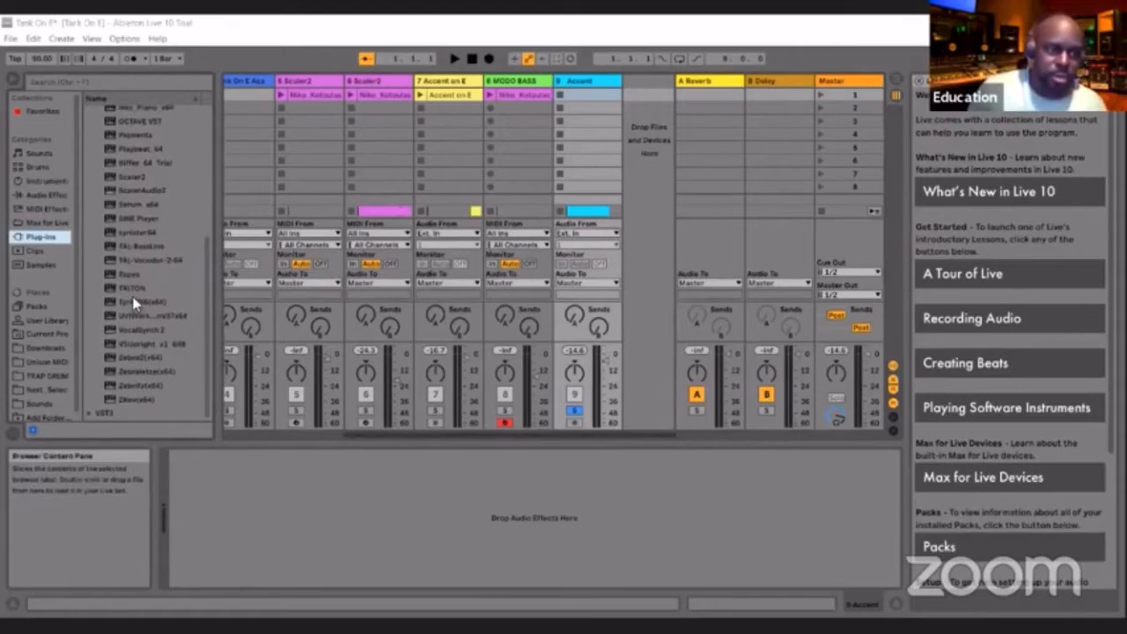
{"action": "scroll", "coordinate": [123, 273], "scroll_direction": "up", "scroll_amount": 8}
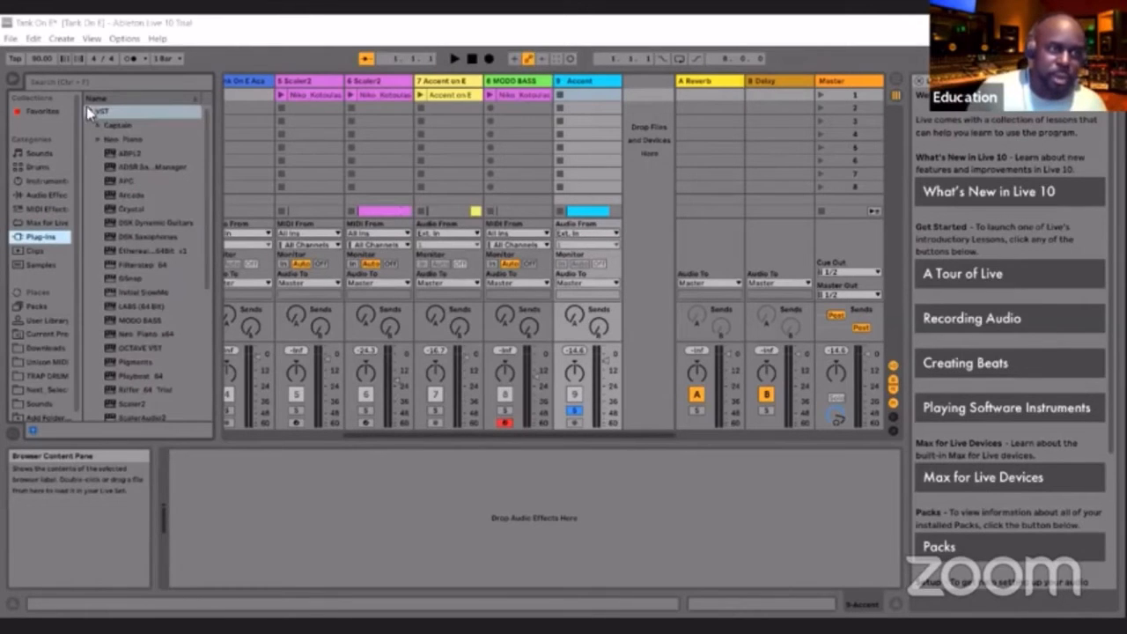
{"action": "left_click", "coordinate": [89, 110]}
{"action": "left_click", "coordinate": [89, 125]}
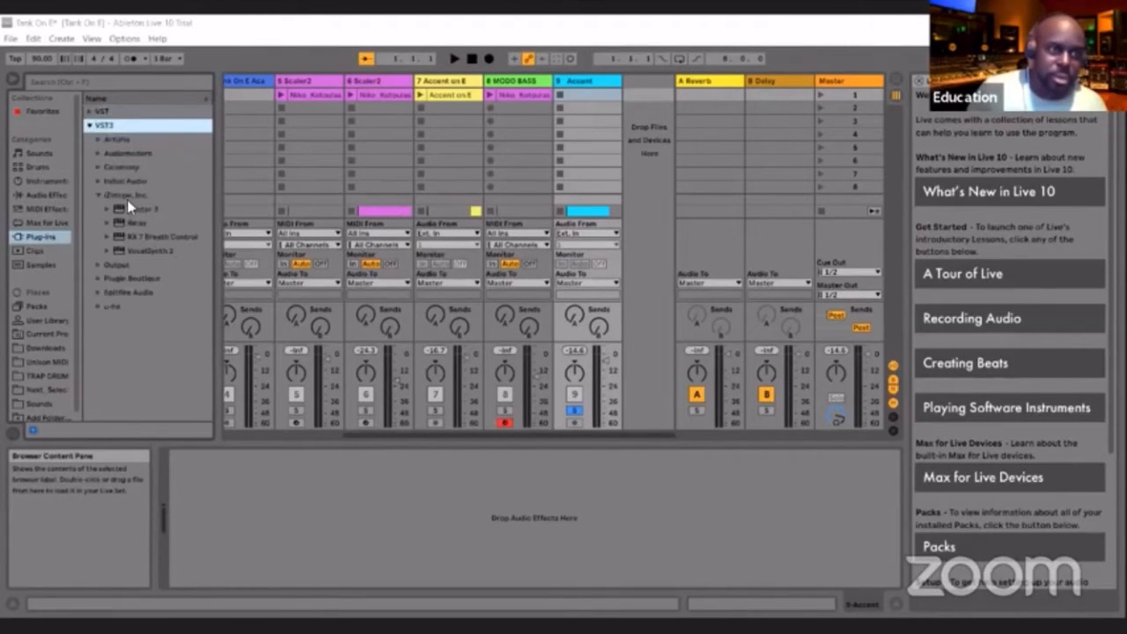
{"action": "left_click", "coordinate": [128, 251]}
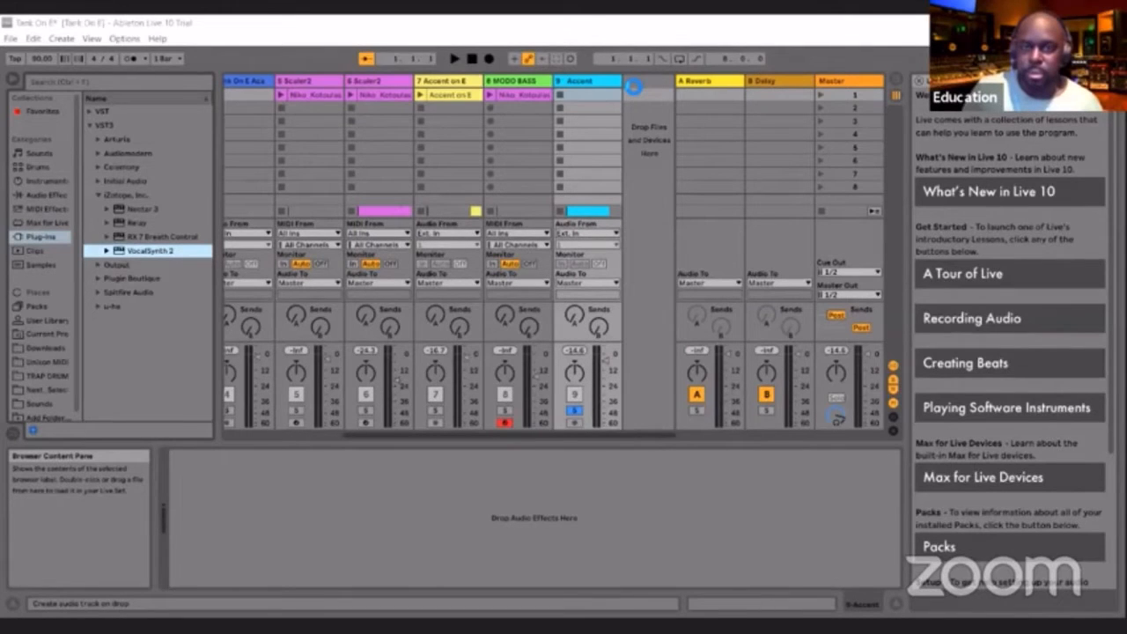
{"action": "left_click_drag", "start_coordinate": [639, 90], "coordinate": [638, 91]}
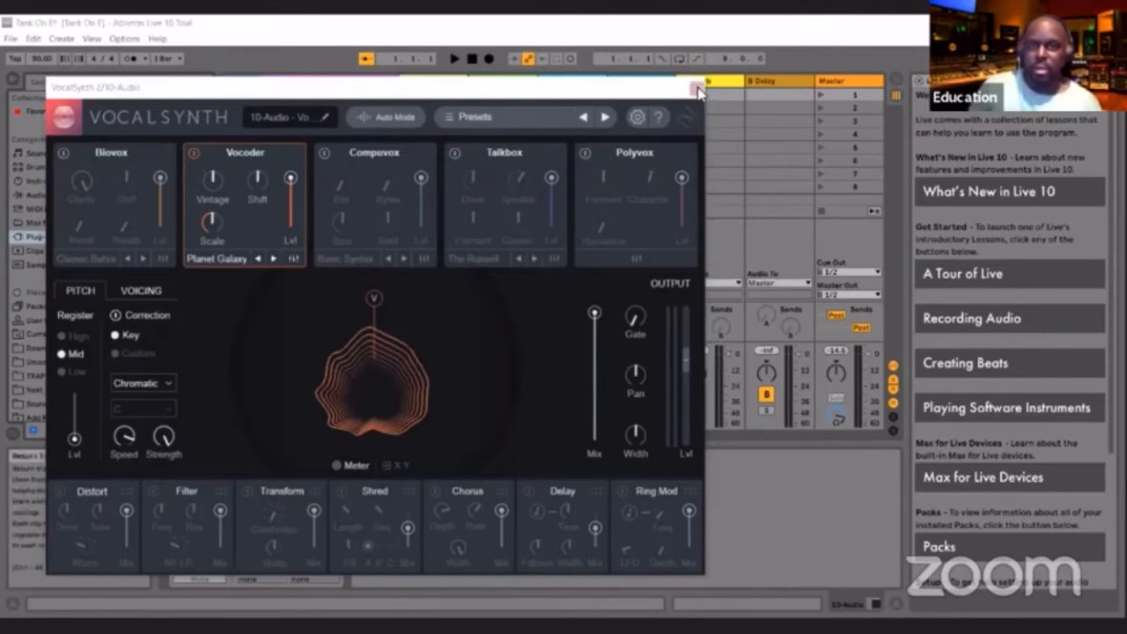
Set VocalSynth 2 on the new audio track to MIDI mode and close the plug-in window
{"action": "left_click", "coordinate": [381, 118]}
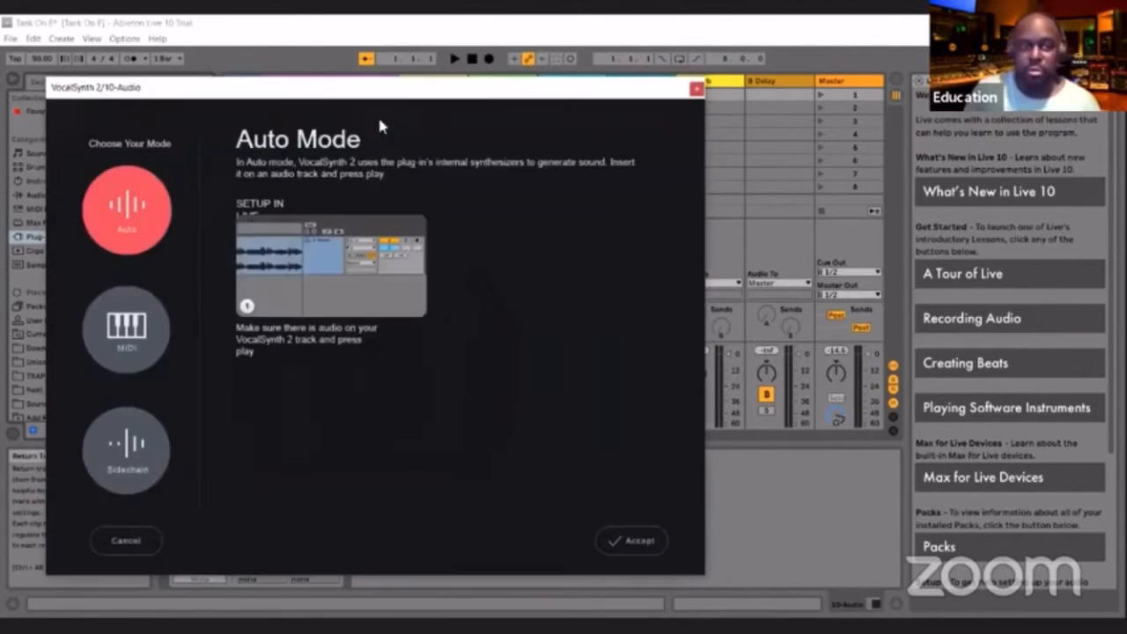
{"action": "left_click", "coordinate": [134, 328]}
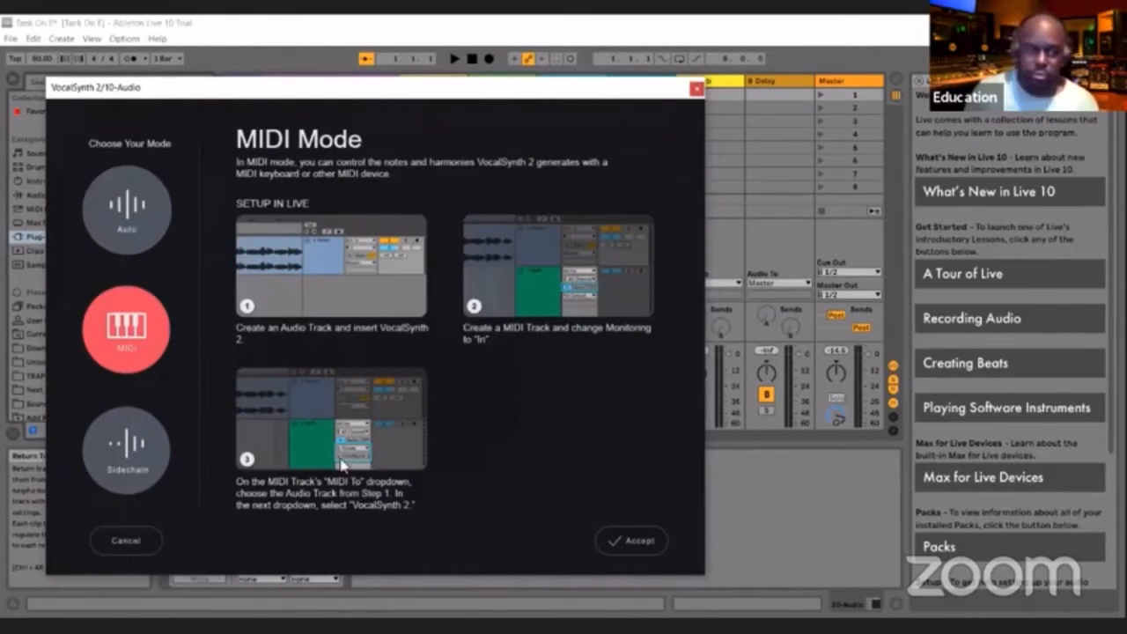
{"action": "left_click", "coordinate": [636, 540]}
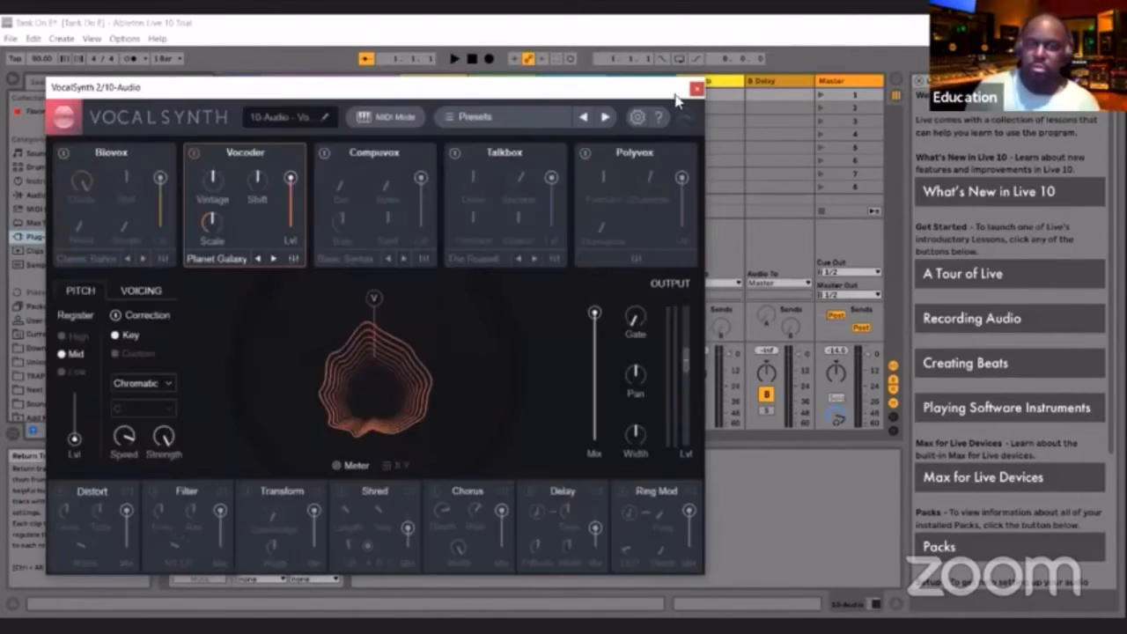
{"action": "left_click", "coordinate": [696, 88]}
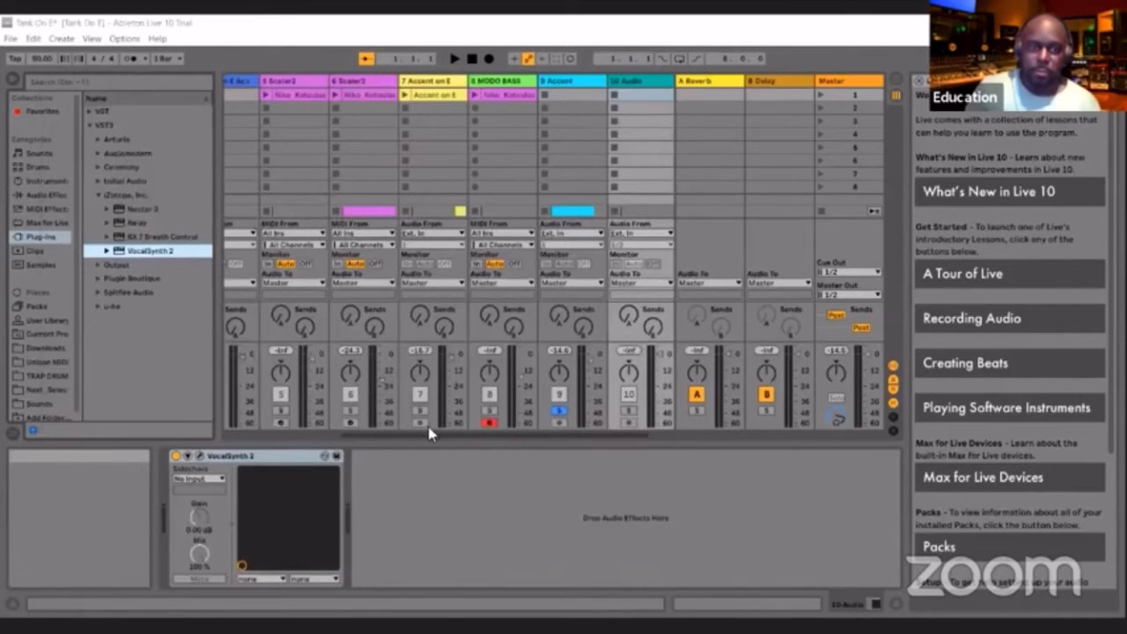
Reopen VocalSynth 2 on the 10 Audio track, review the MIDI mode setup instructions, and close the plug-in window
{"action": "scroll", "coordinate": [568, 216], "scroll_direction": "right", "scroll_amount": 3}
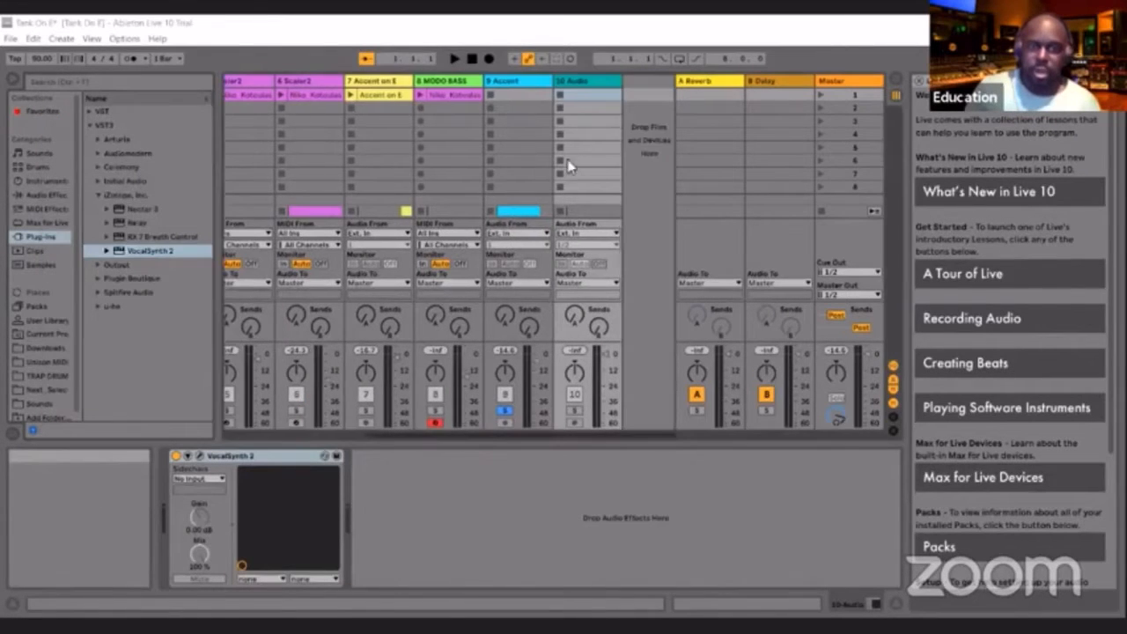
{"action": "left_click", "coordinate": [579, 81]}
{"action": "left_click", "coordinate": [200, 457]}
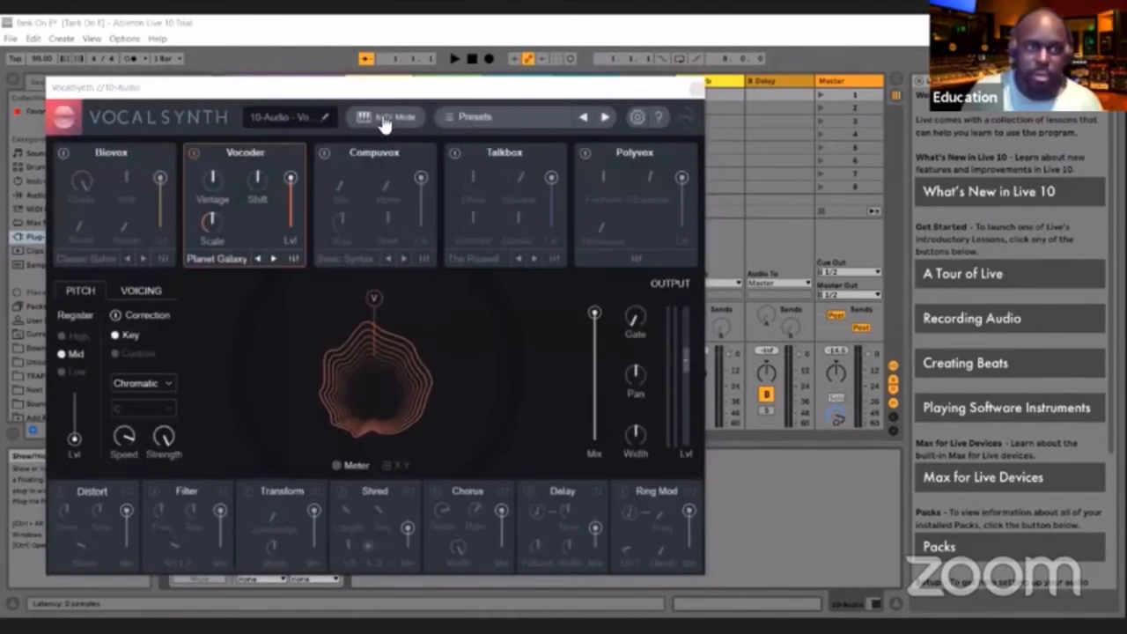
{"action": "left_click", "coordinate": [385, 118]}
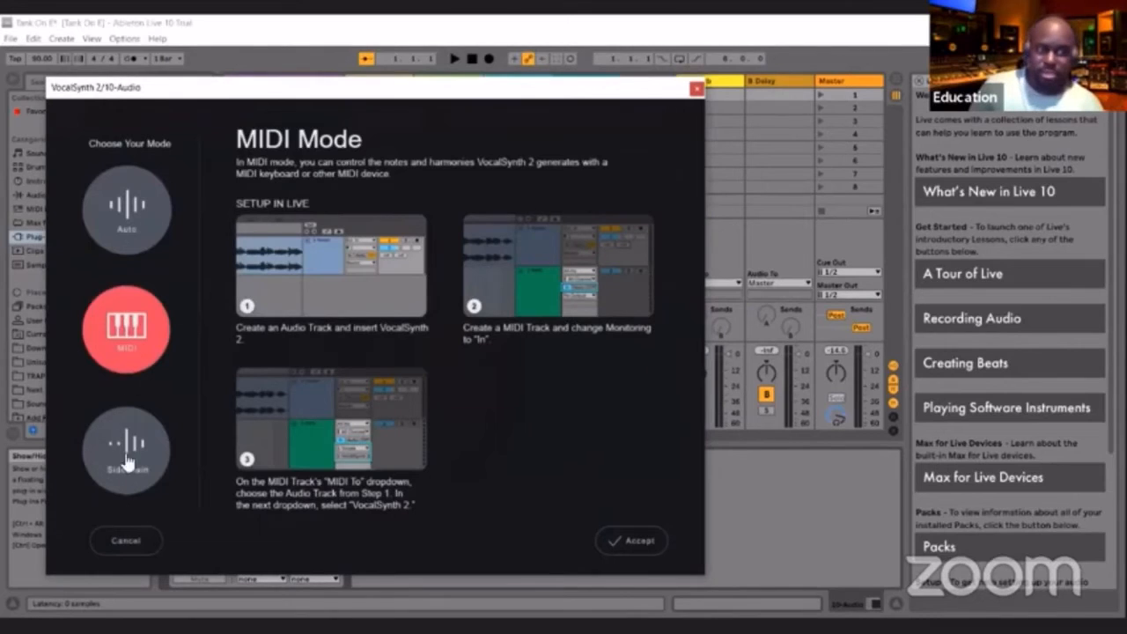
{"action": "left_click", "coordinate": [634, 537]}
{"action": "left_click", "coordinate": [695, 89]}
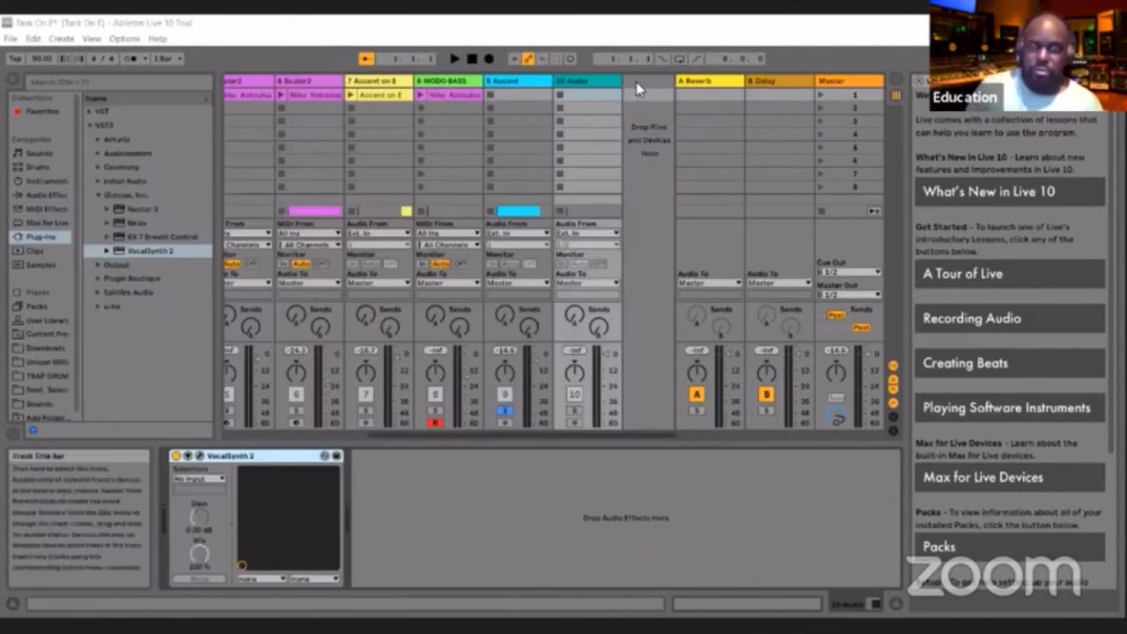
Insert a MIDI track after 10 Audio and route its MIDI output to VocalSynth 2 on 10-Audio
{"action": "right_click", "coordinate": [672, 110]}
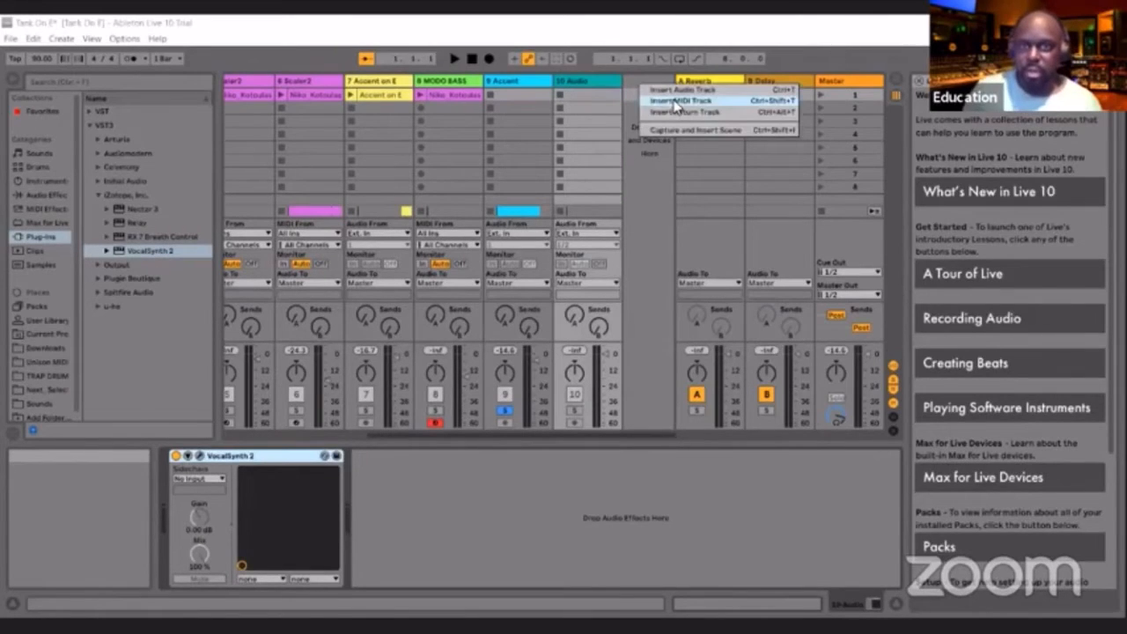
{"action": "left_click", "coordinate": [677, 102]}
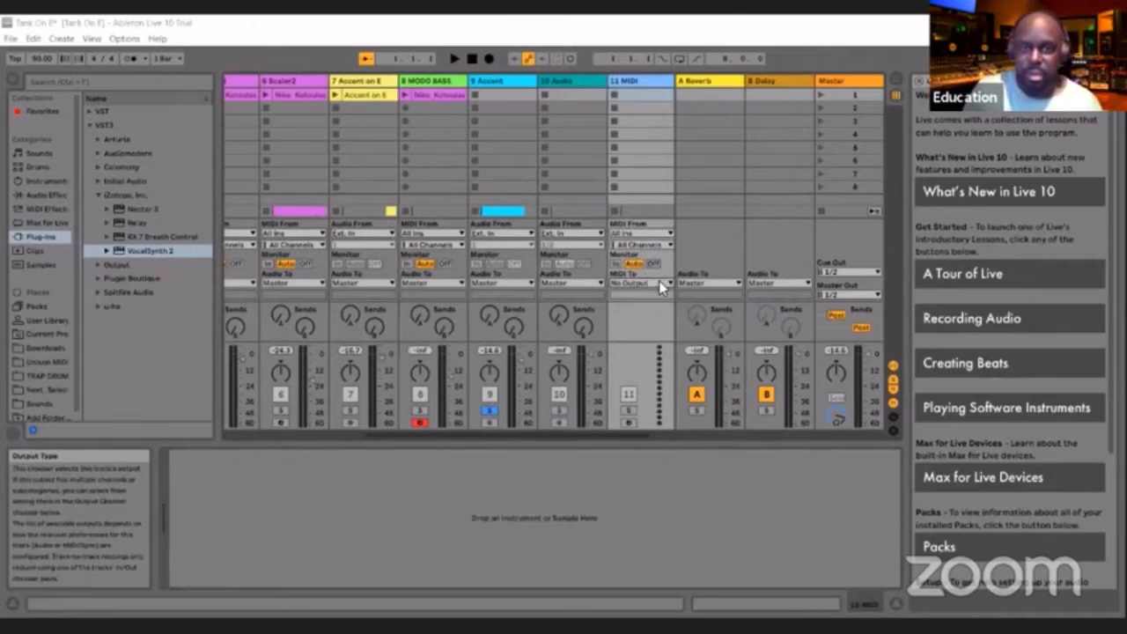
{"action": "left_click", "coordinate": [660, 284]}
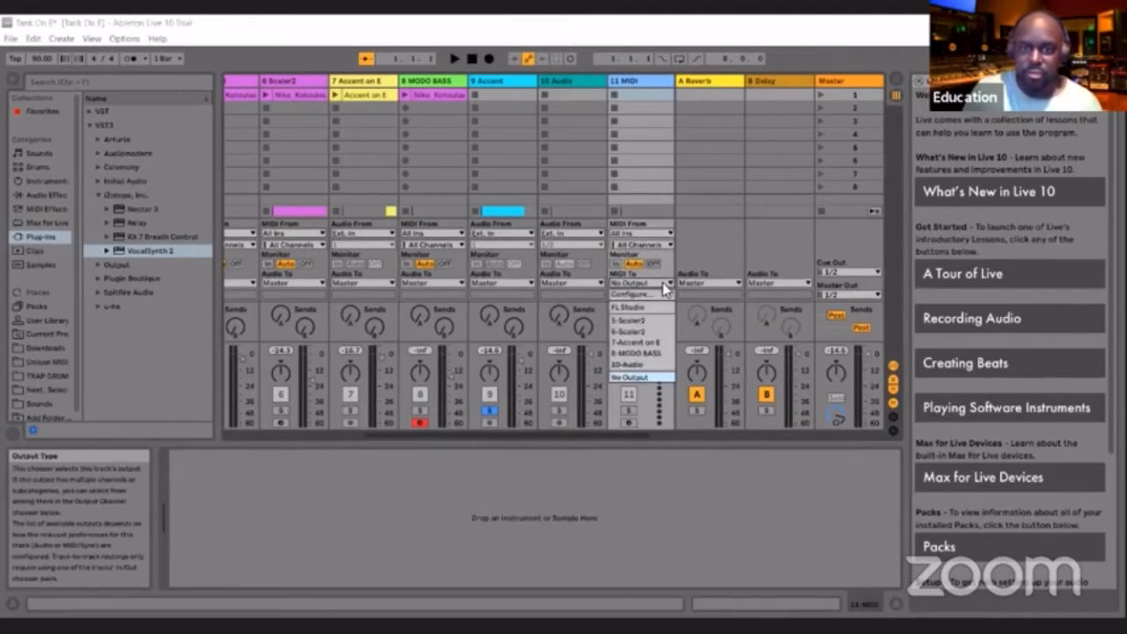
{"action": "left_click", "coordinate": [632, 367]}
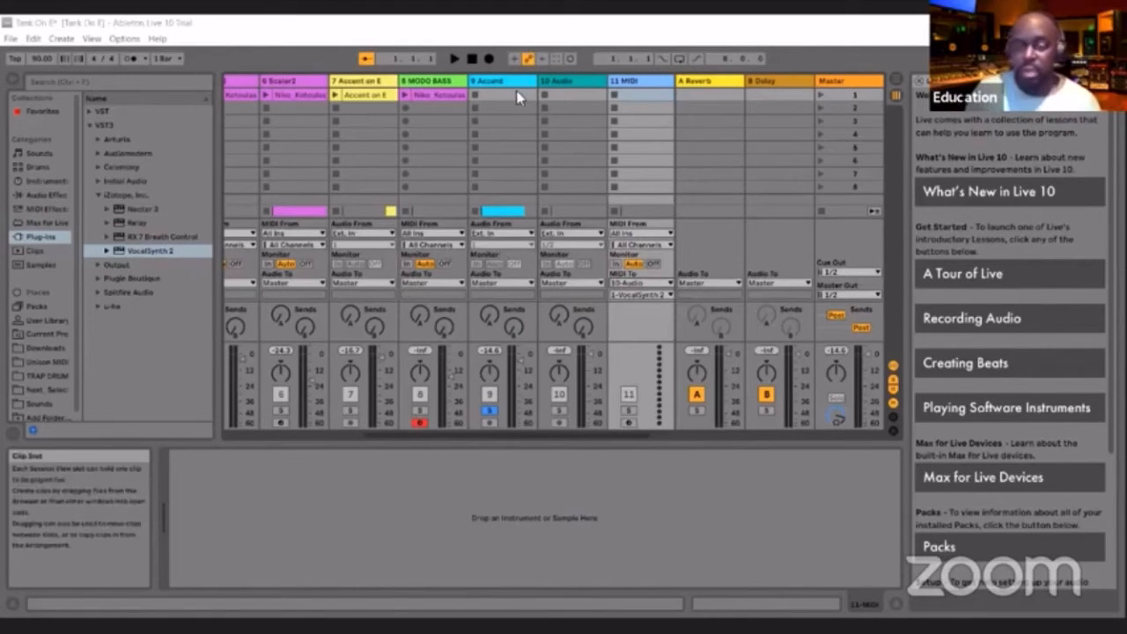
Audition the soloed Accent track from the song start and stop playback
{"action": "left_click", "coordinate": [455, 58]}
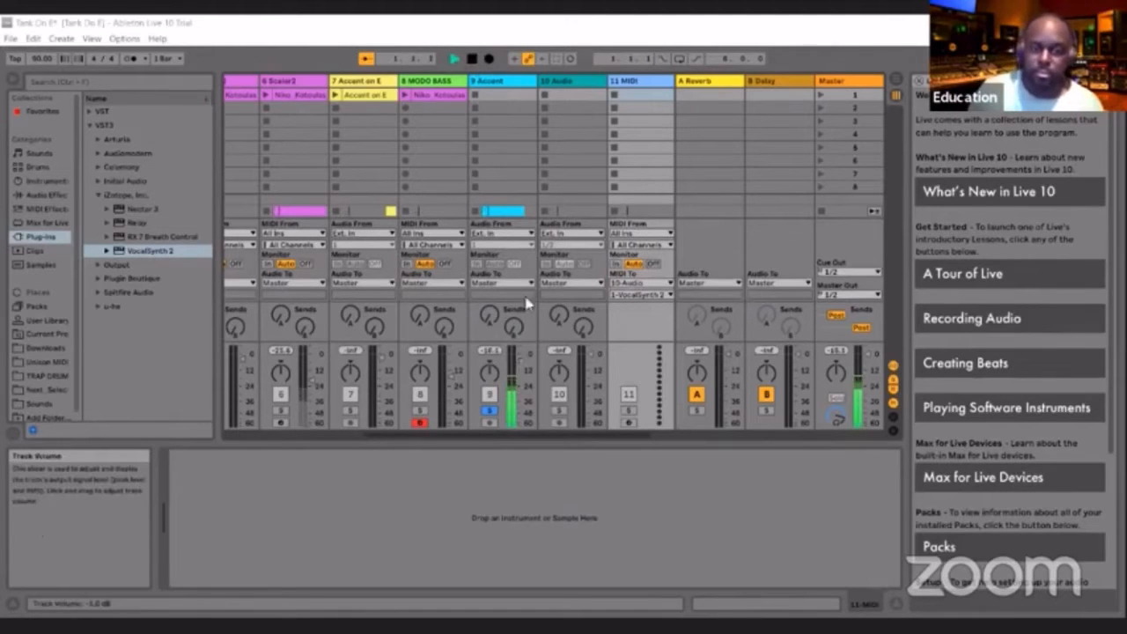
{"action": "left_click", "coordinate": [472, 58]}
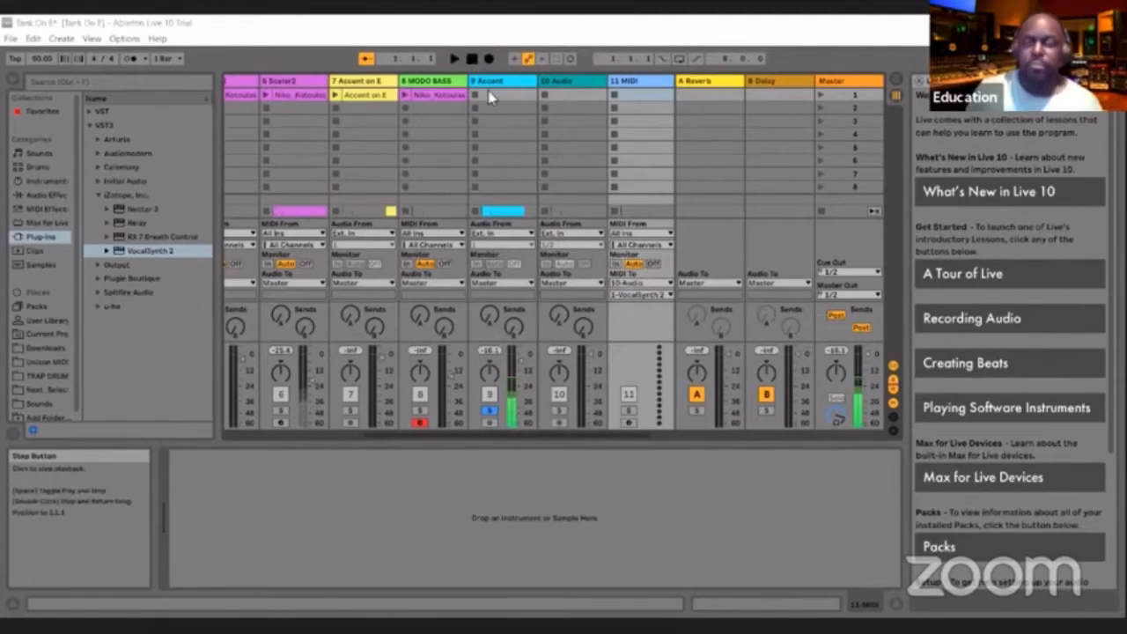
Inspect the MIDI notes in the 8 MODO BASS clip and the 6 Scaler2 clip
{"action": "double_click", "coordinate": [443, 98]}
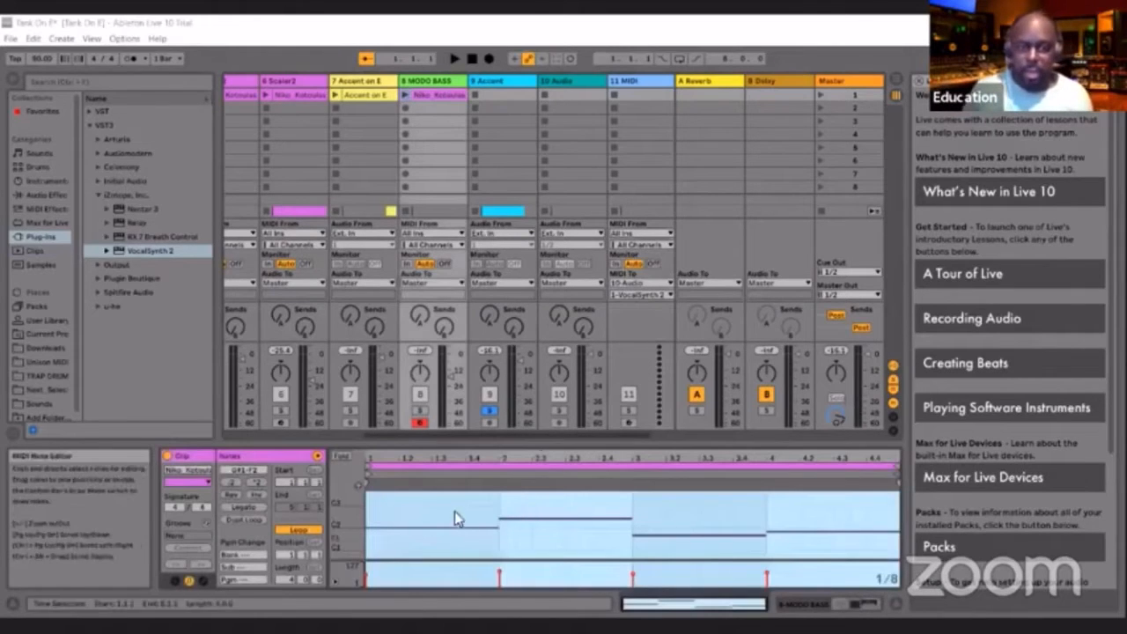
{"action": "left_click", "coordinate": [297, 99]}
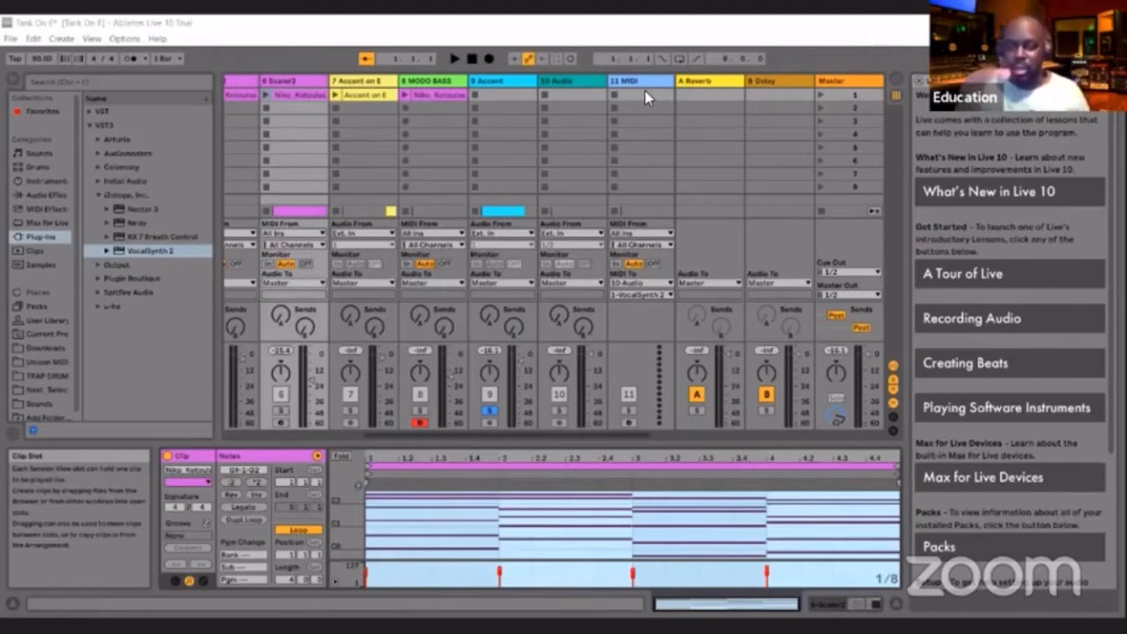
Audition the soloed 9 Accent track once more, stop playback, and unsolo the track
{"action": "left_click", "coordinate": [497, 84]}
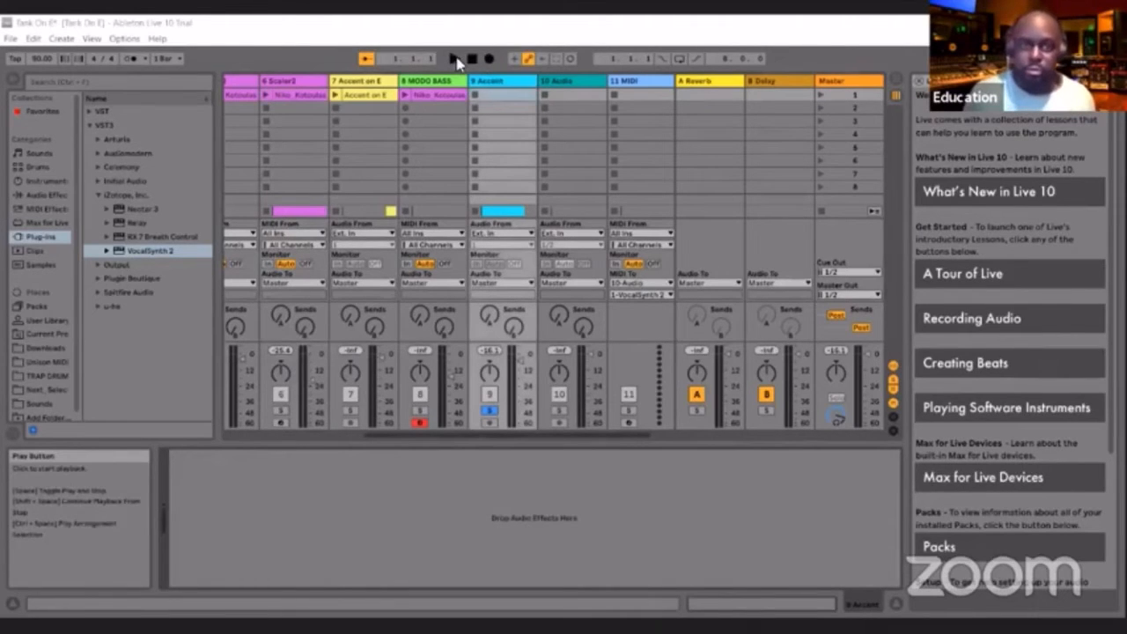
{"action": "left_click", "coordinate": [454, 59]}
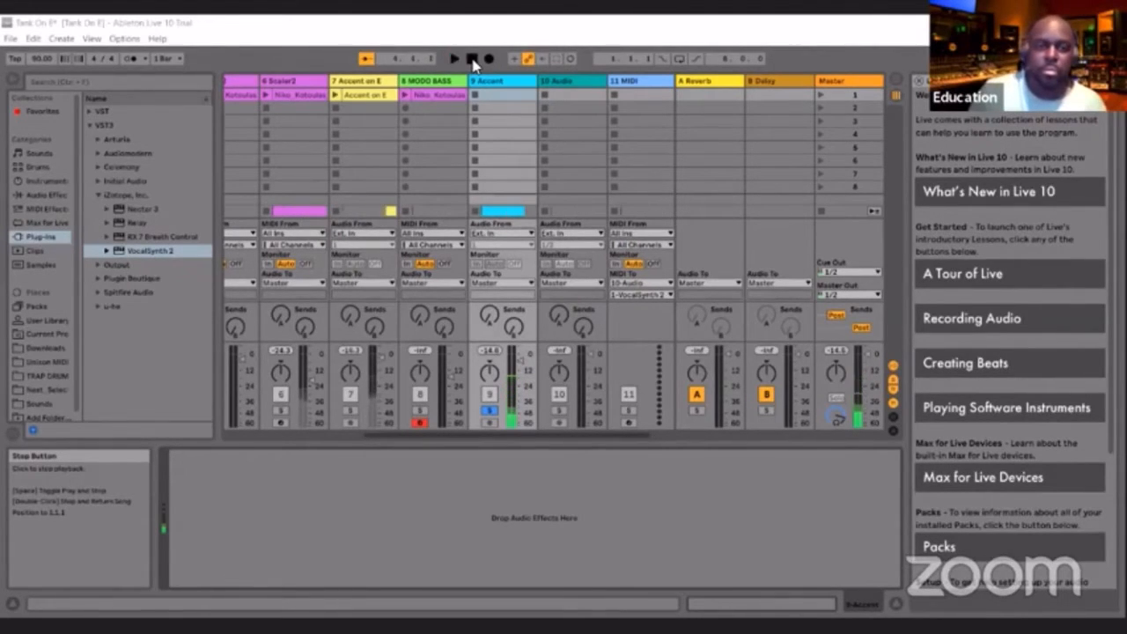
{"action": "left_click", "coordinate": [473, 60]}
{"action": "left_click", "coordinate": [490, 412]}
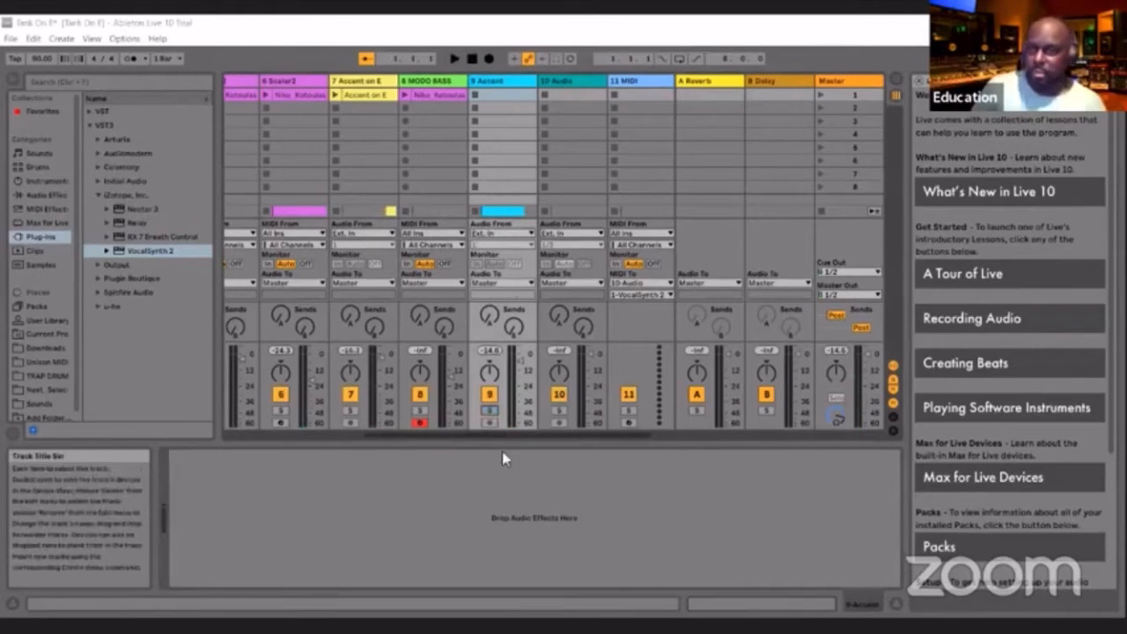
Solo the 8 MODO BASS track, launch its clip to audition the bass part, and stop playback
{"action": "left_click", "coordinate": [418, 421]}
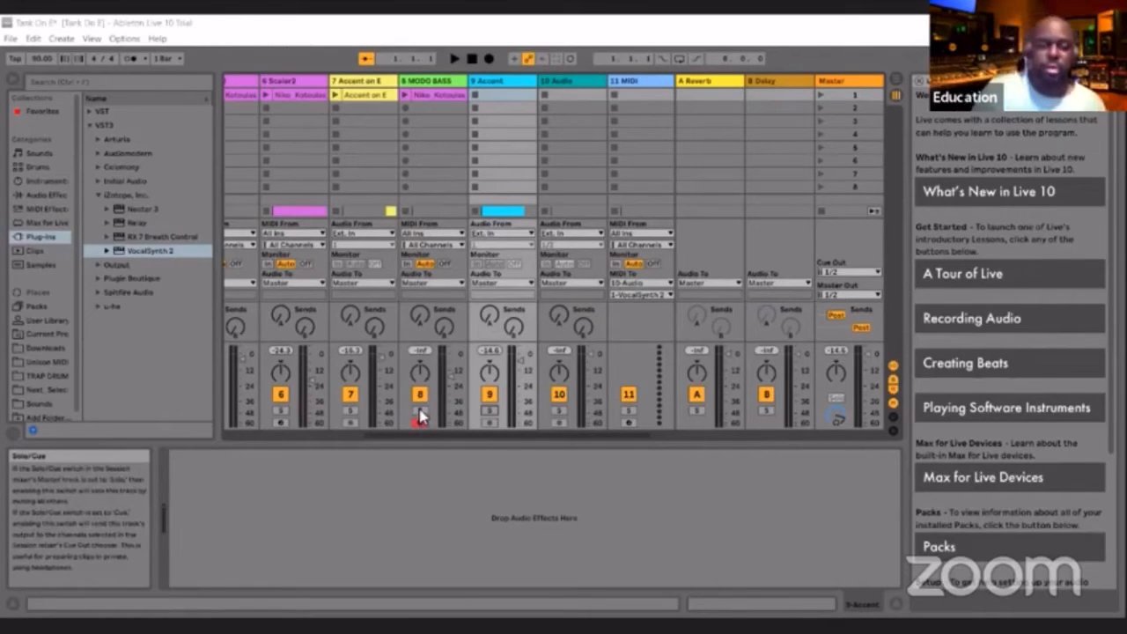
{"action": "left_click", "coordinate": [429, 81]}
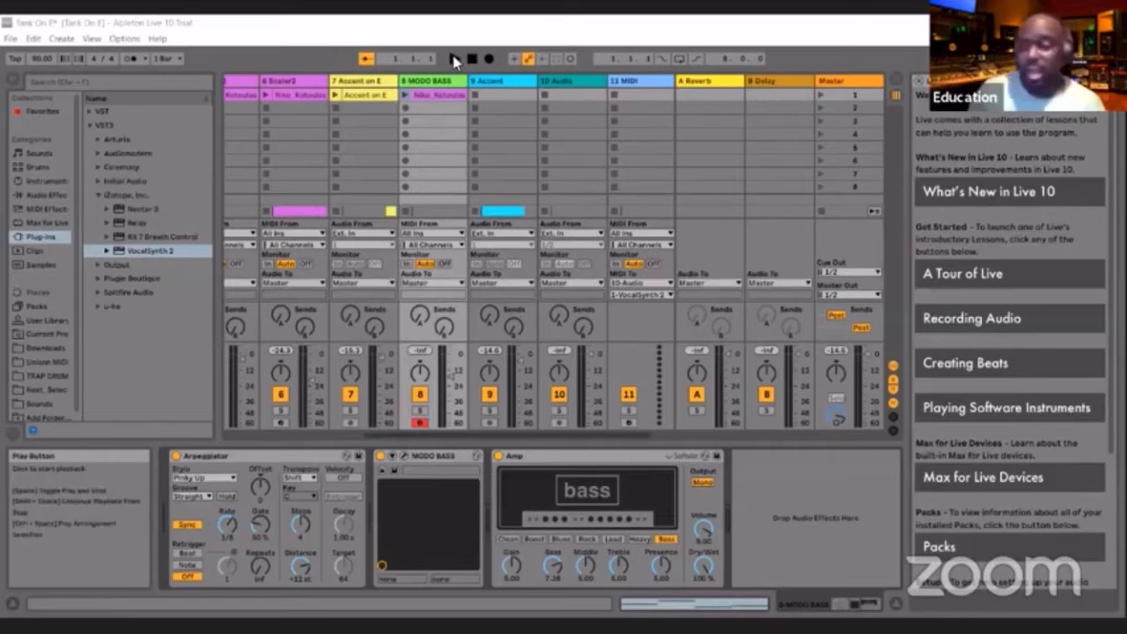
{"action": "left_click", "coordinate": [420, 411]}
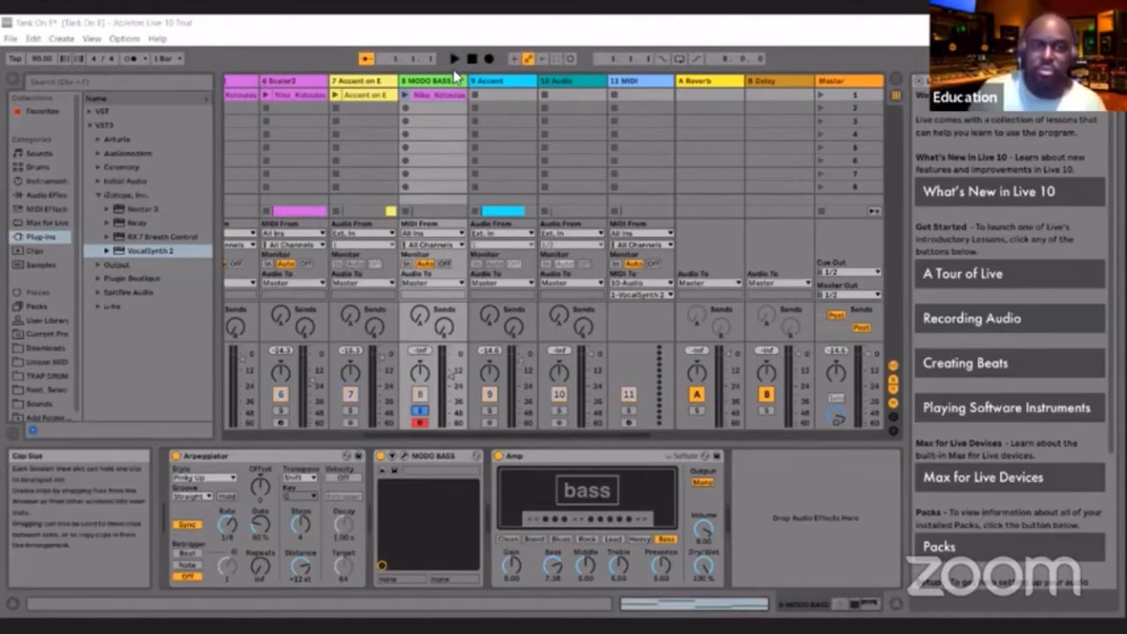
{"action": "left_click", "coordinate": [406, 95]}
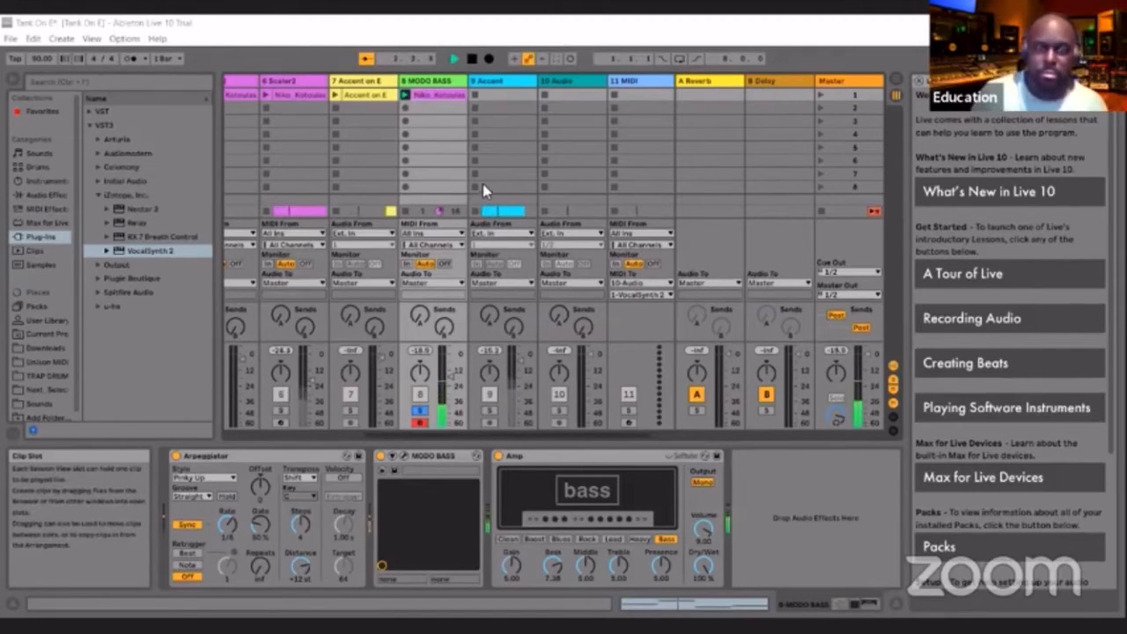
{"action": "left_click", "coordinate": [474, 60]}
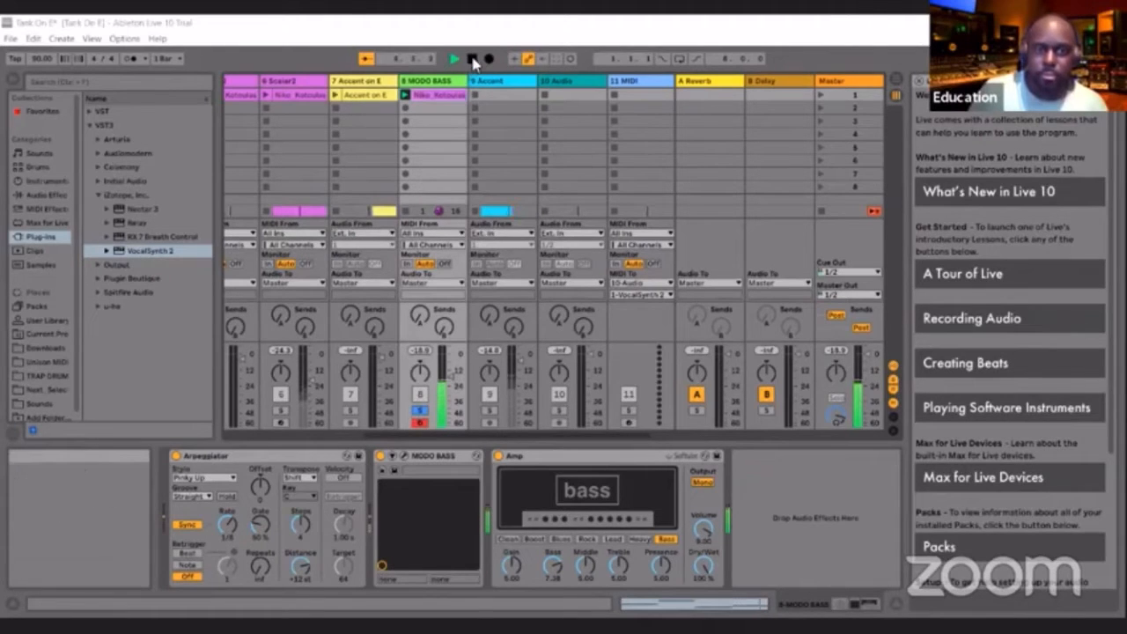
{"action": "left_click", "coordinate": [474, 61]}
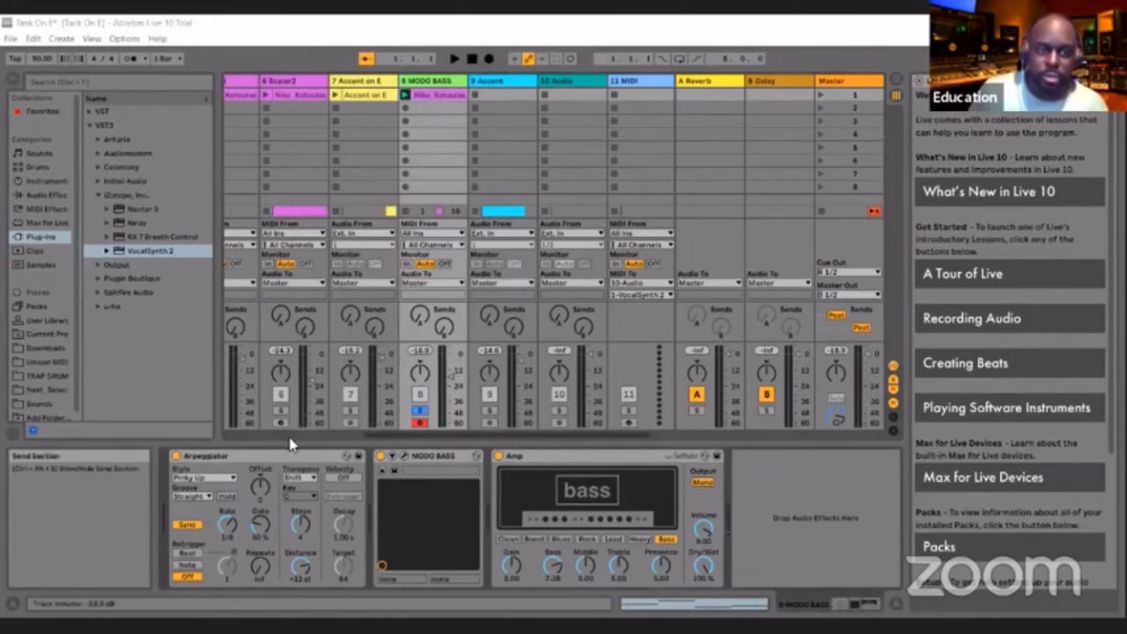
Open the MODO BASS plug-in, look over its bass models, and set the string age to New
{"action": "left_click", "coordinate": [404, 457]}
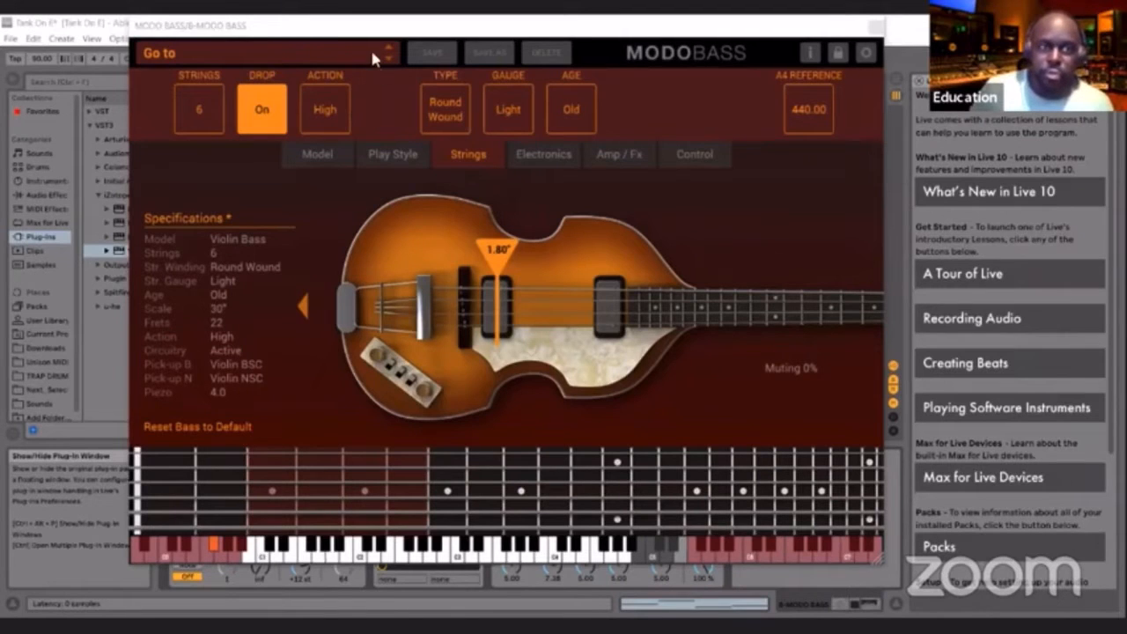
{"action": "left_click", "coordinate": [309, 148]}
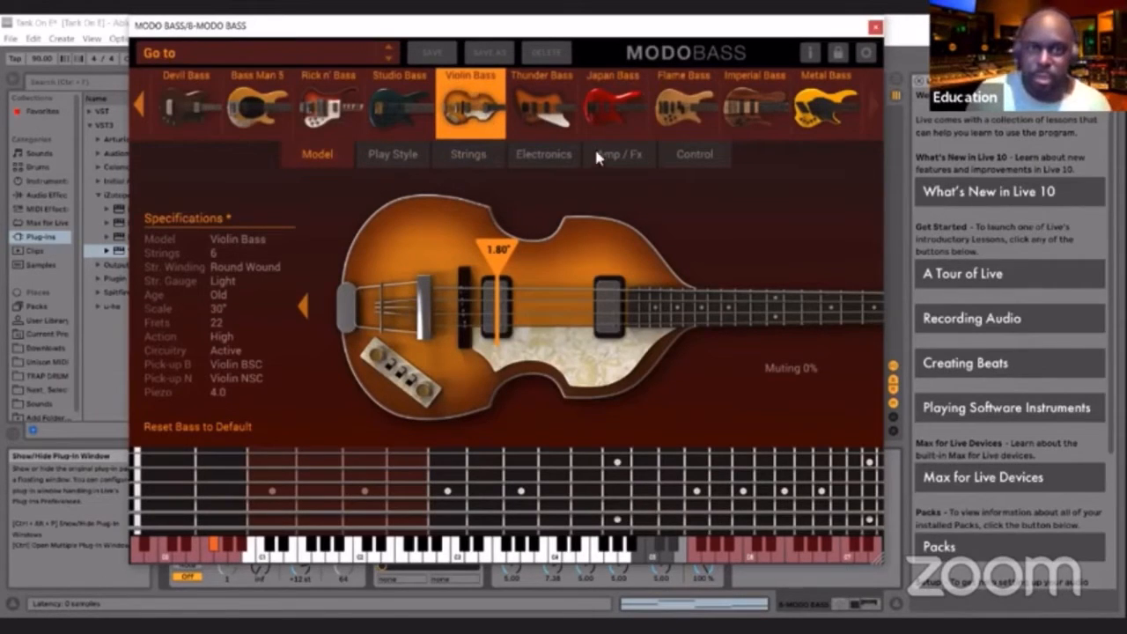
{"action": "left_click", "coordinate": [466, 155]}
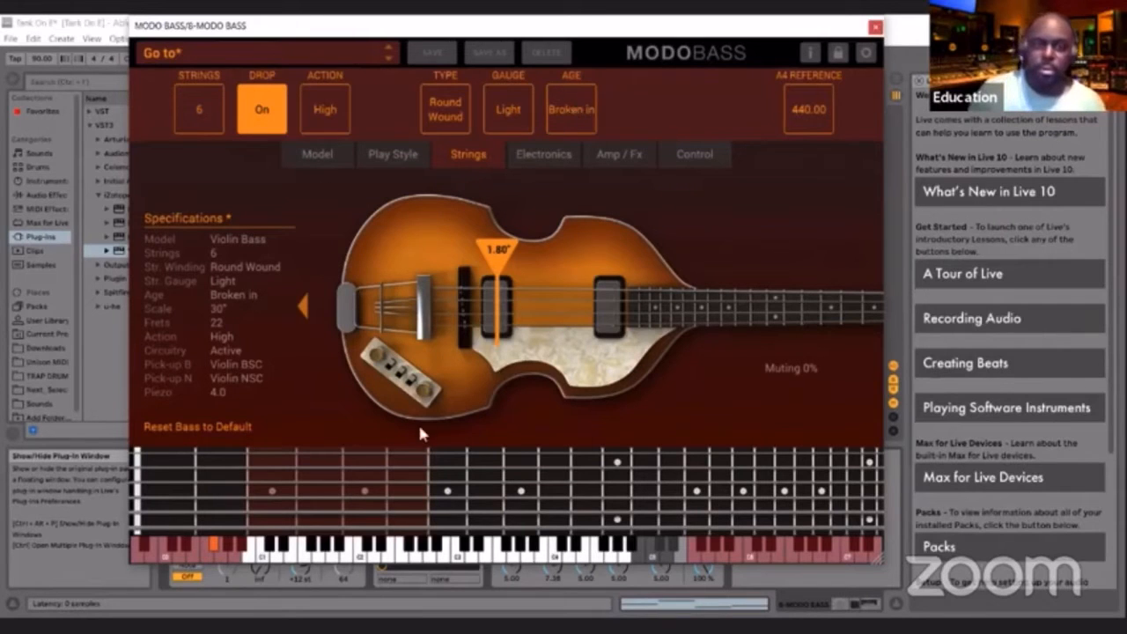
{"action": "left_click", "coordinate": [574, 98]}
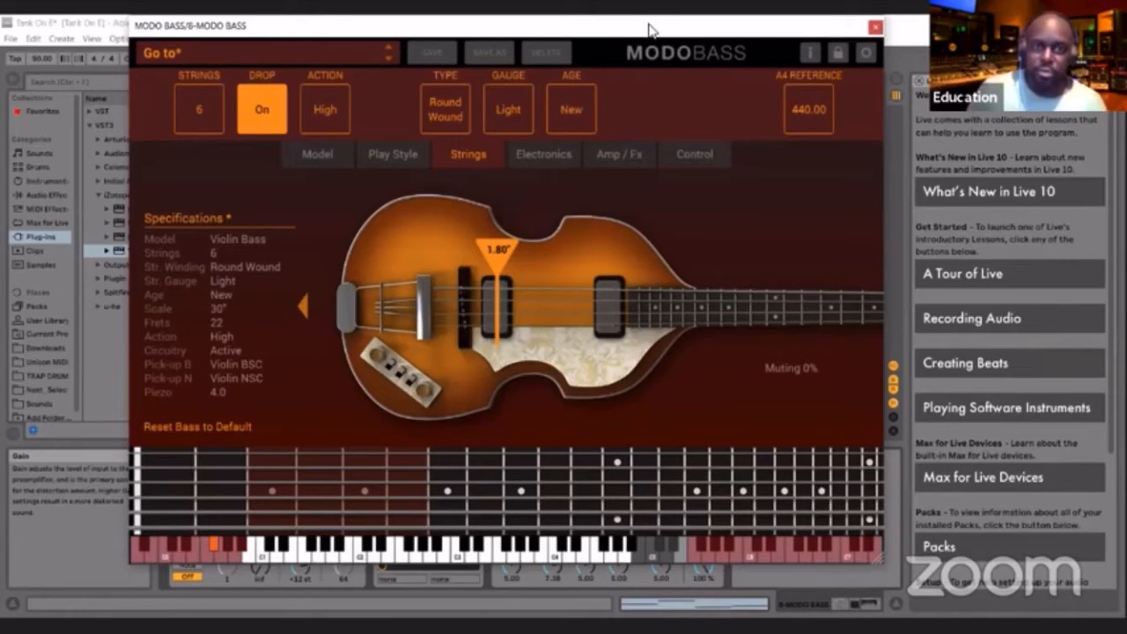
Start playback with the plug-in window moved aside, compare the Pick and Slap play styles, and return to Finger
{"action": "left_click_drag", "start_coordinate": [423, 25], "coordinate": [566, 123]}
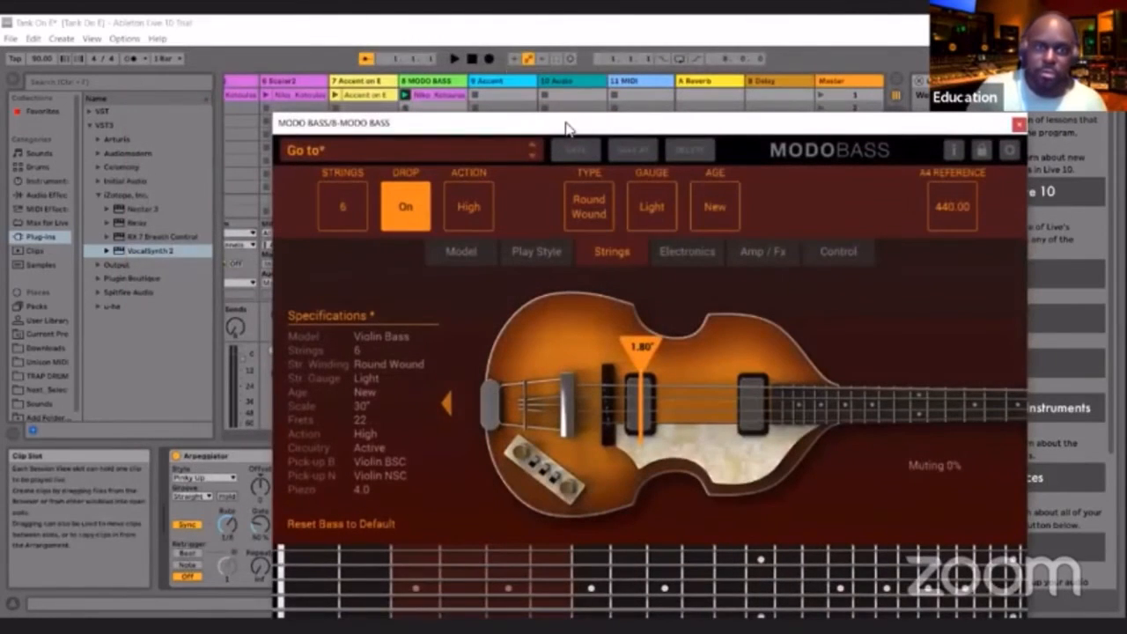
{"action": "left_click_drag", "start_coordinate": [480, 123], "coordinate": [709, 61]}
{"action": "left_click", "coordinate": [455, 60]}
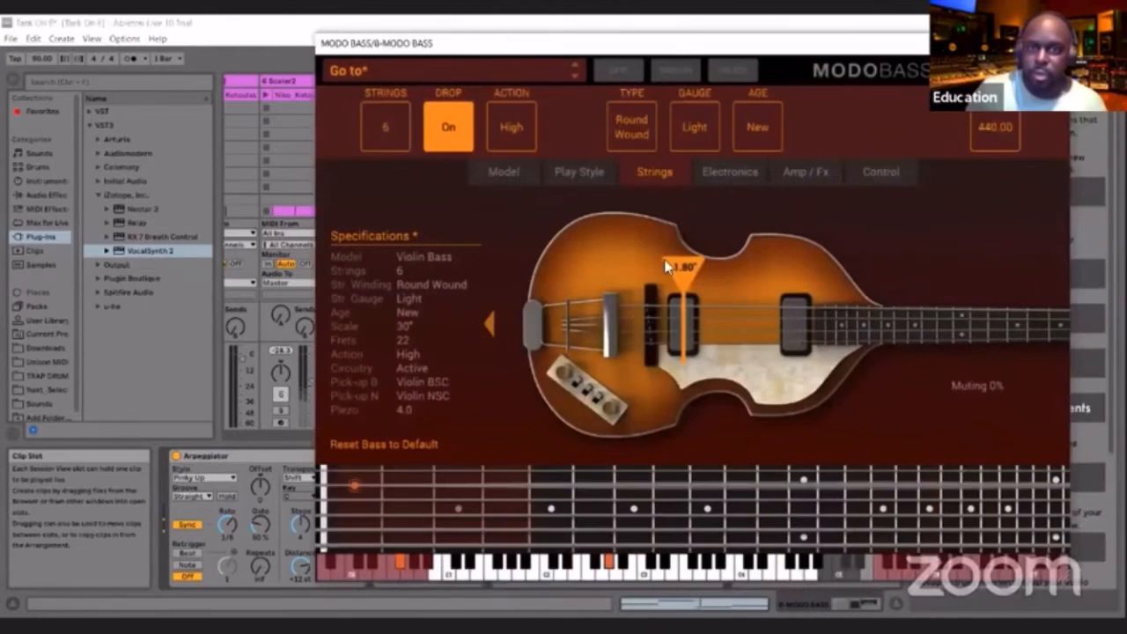
{"action": "left_click", "coordinate": [584, 169]}
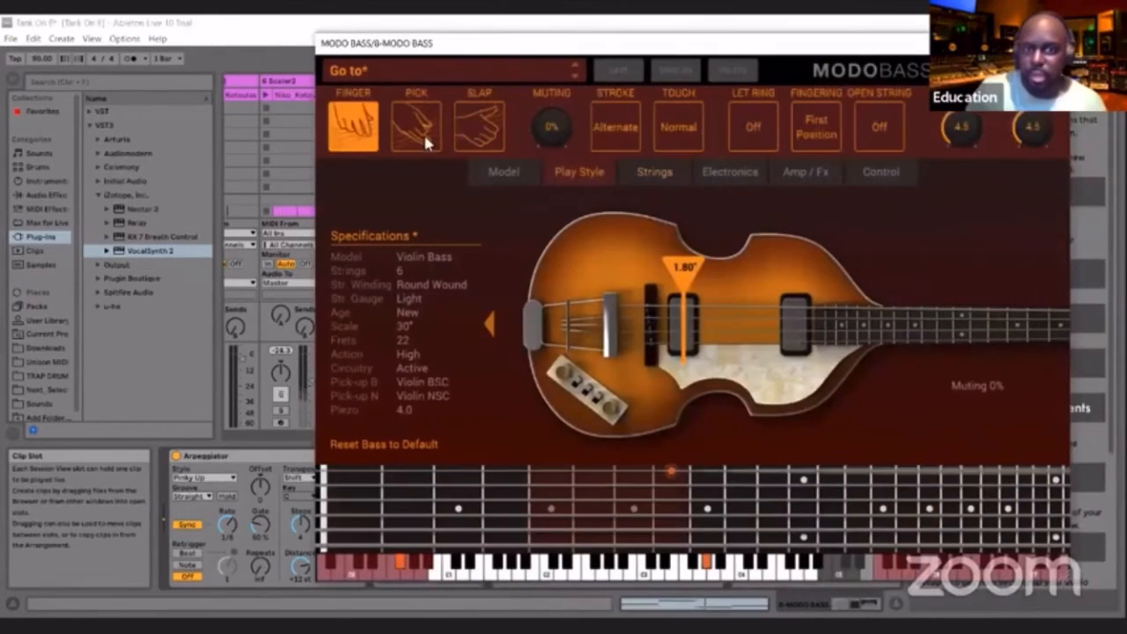
{"action": "left_click", "coordinate": [418, 128]}
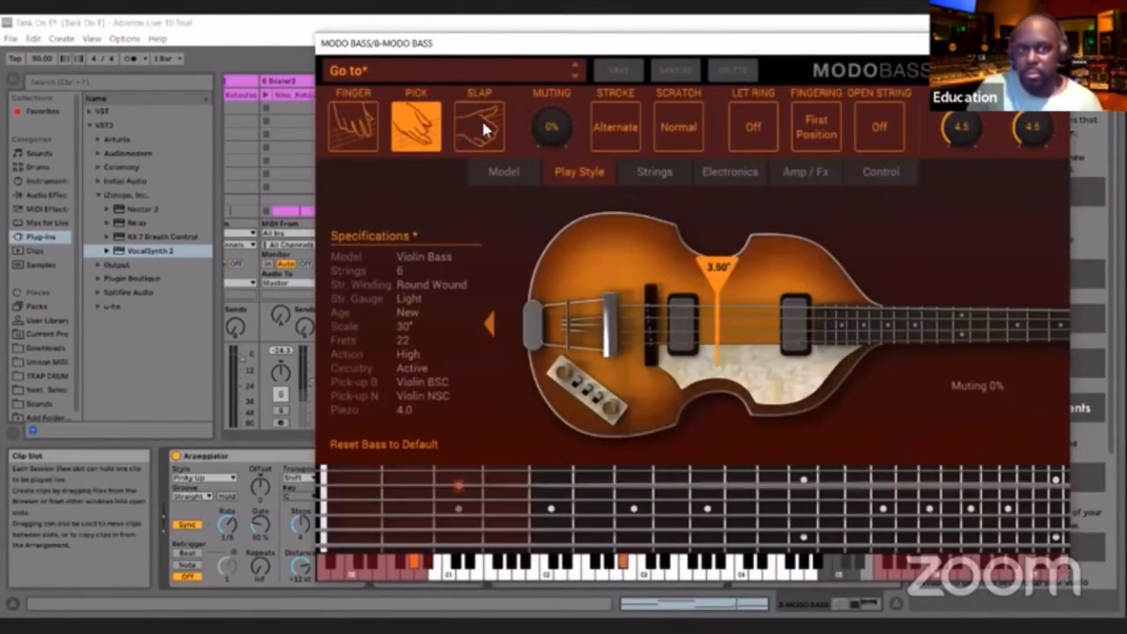
{"action": "left_click", "coordinate": [481, 119]}
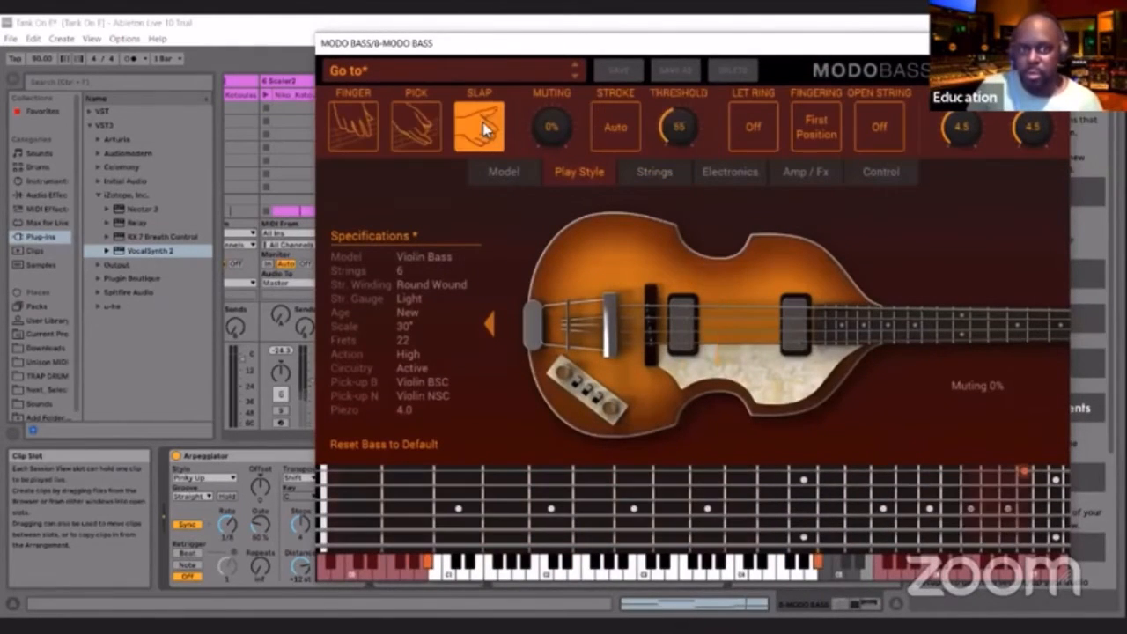
{"action": "left_click", "coordinate": [417, 134]}
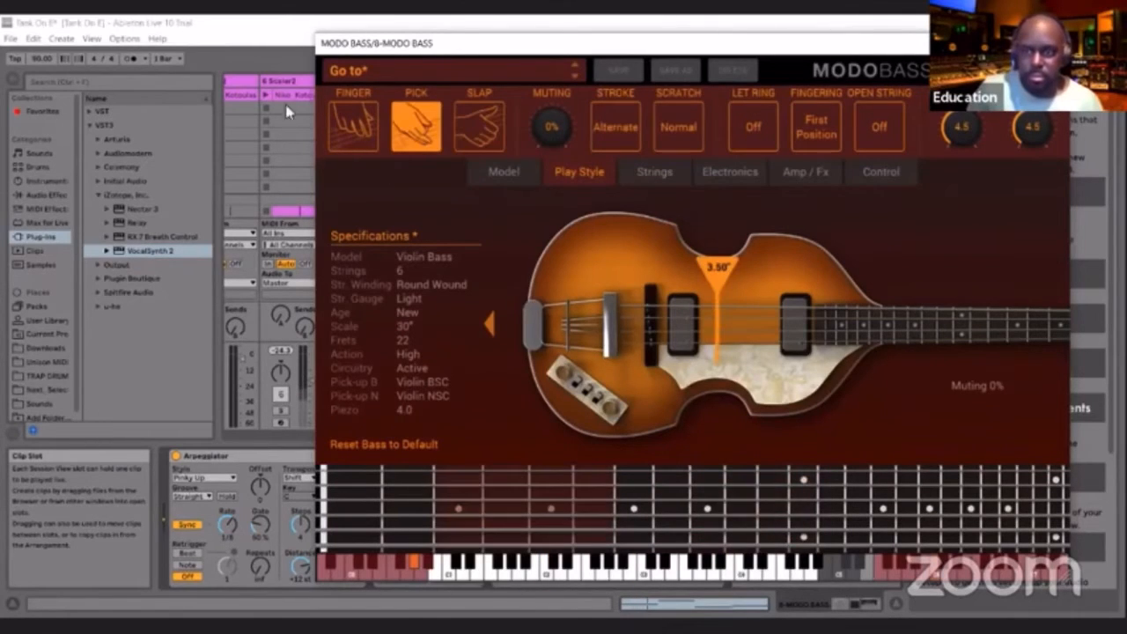
{"action": "left_click", "coordinate": [350, 128]}
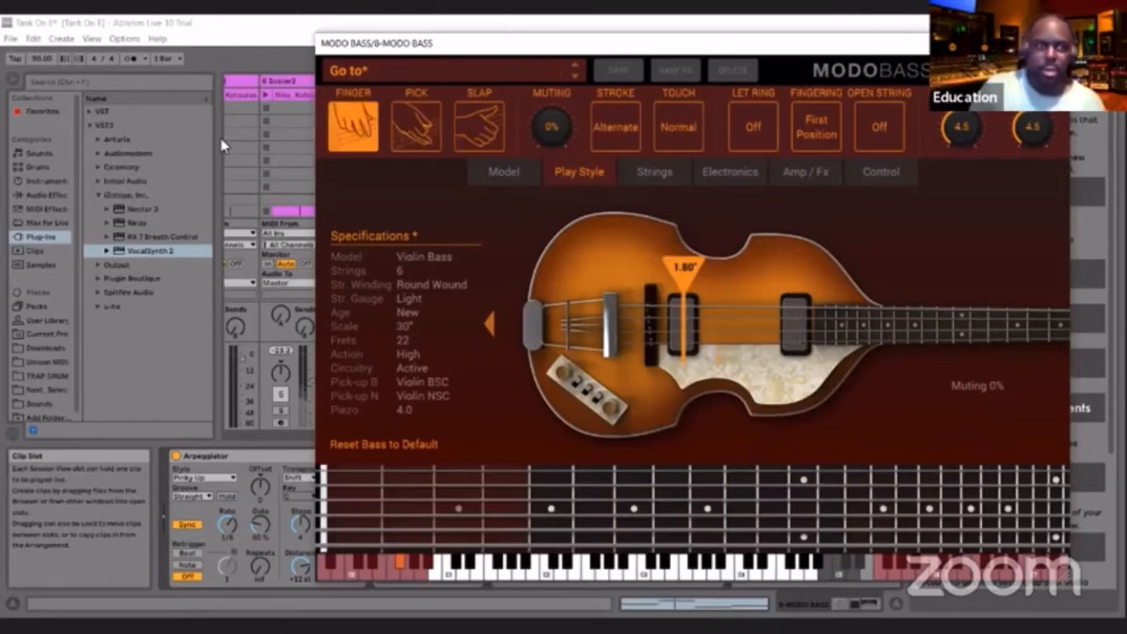
Review MODO BASS's control assignments, amp and effects settings, and electronics during playback, and close the plug-in window
{"action": "left_click_drag", "start_coordinate": [529, 44], "coordinate": [310, 39]}
{"action": "left_click", "coordinate": [644, 166]}
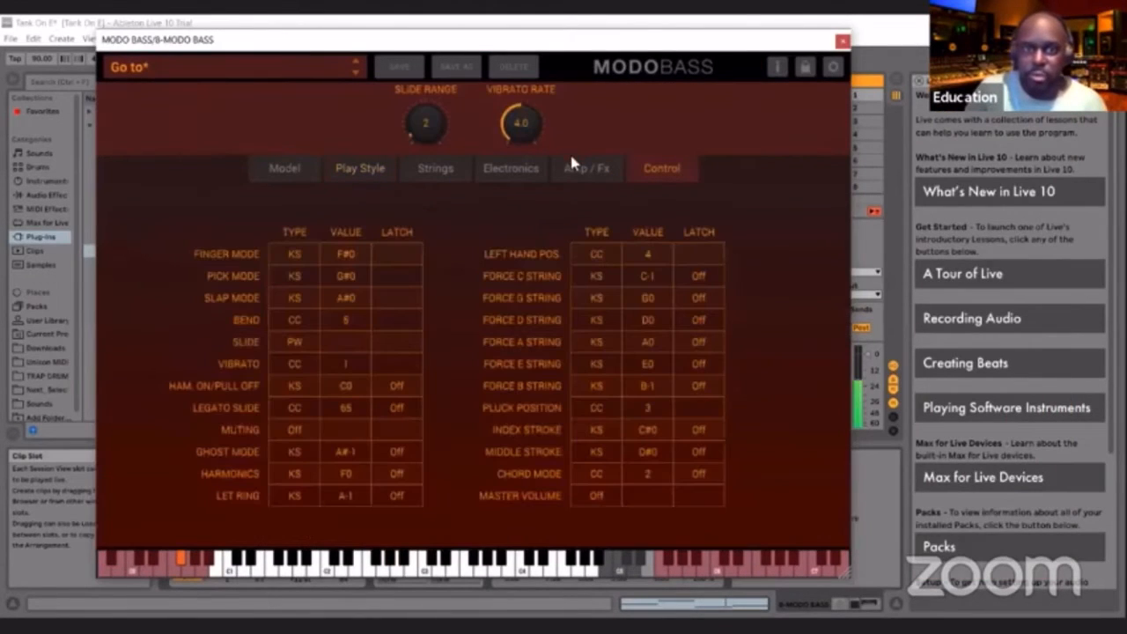
{"action": "left_click", "coordinate": [573, 164]}
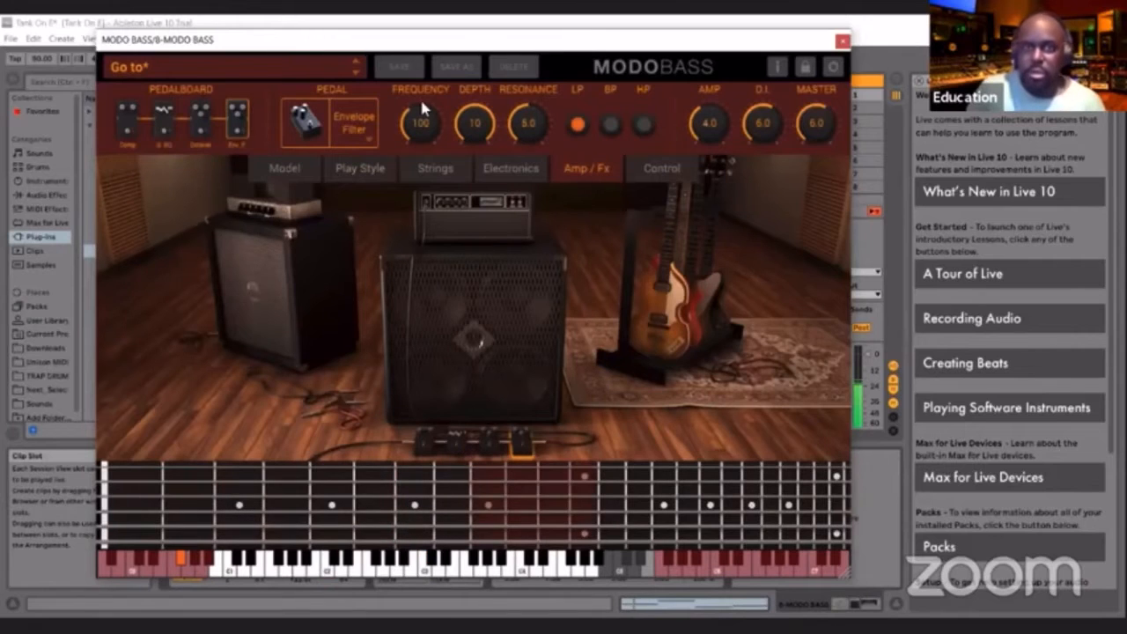
{"action": "left_click", "coordinate": [507, 167]}
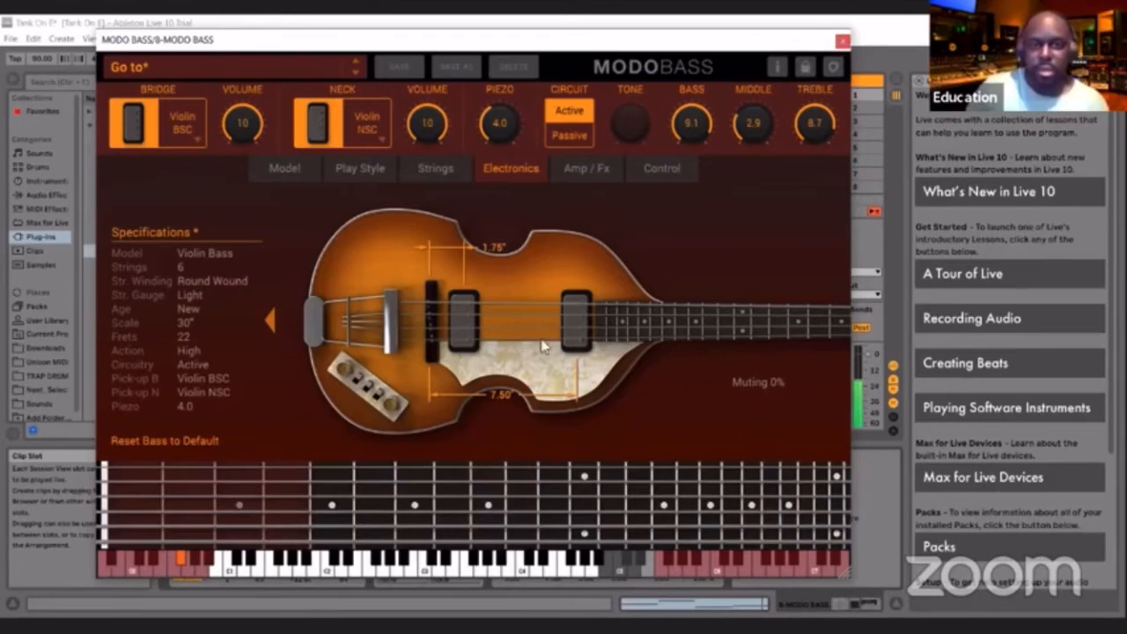
{"action": "left_click", "coordinate": [843, 41]}
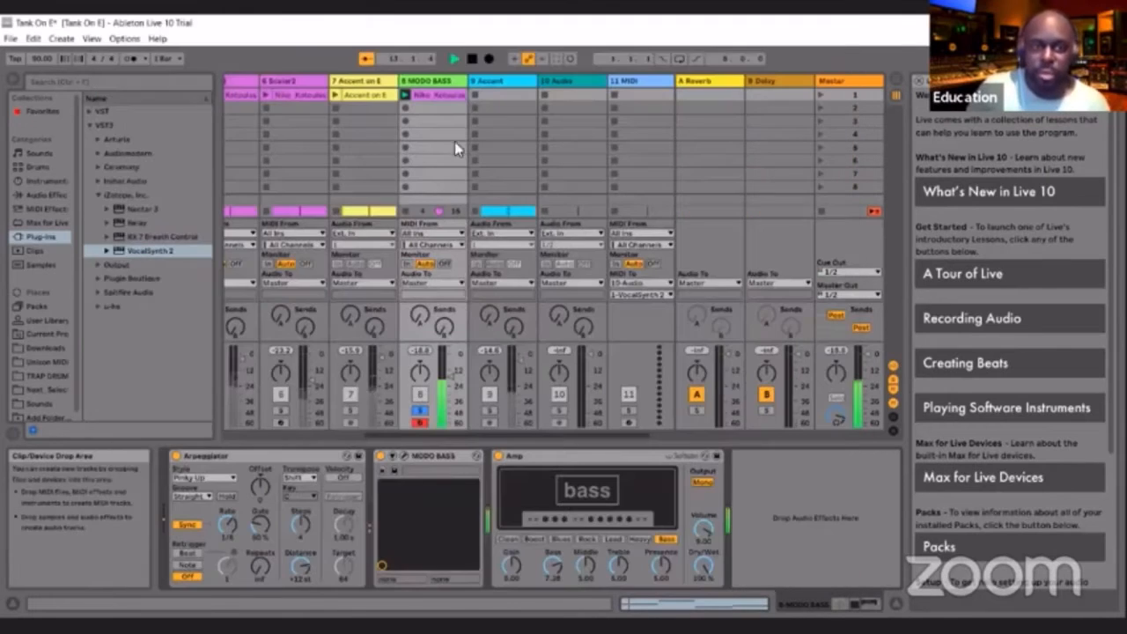
Unsolo the 8 MODO BASS track and audition the full mix from the song start, stopping playback at the end
{"action": "left_click", "coordinate": [471, 59]}
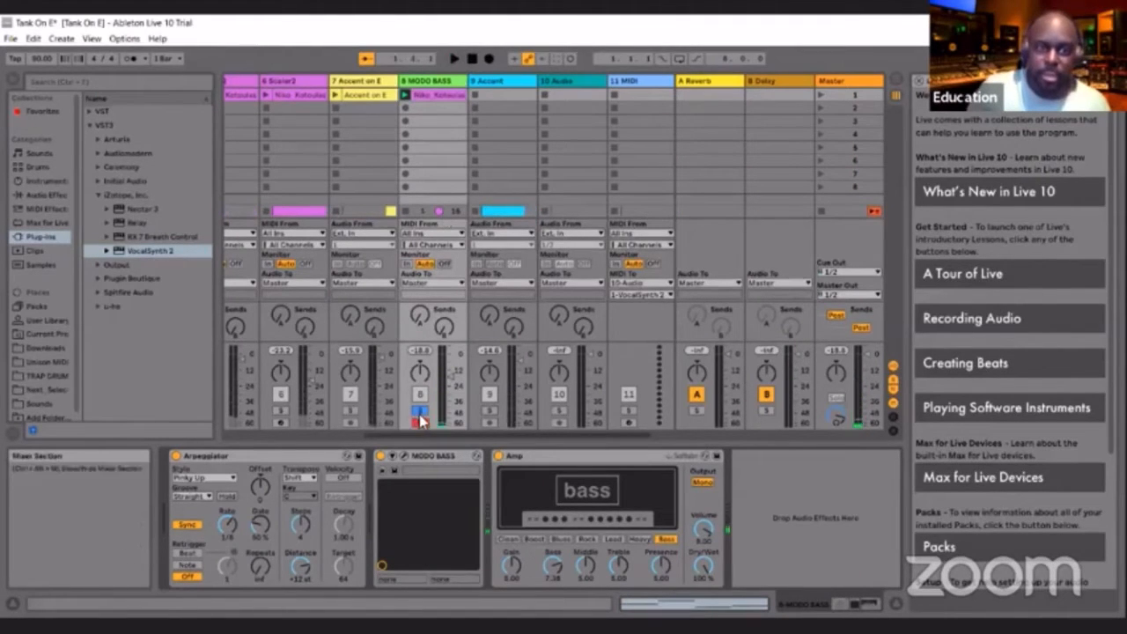
{"action": "left_click", "coordinate": [453, 58]}
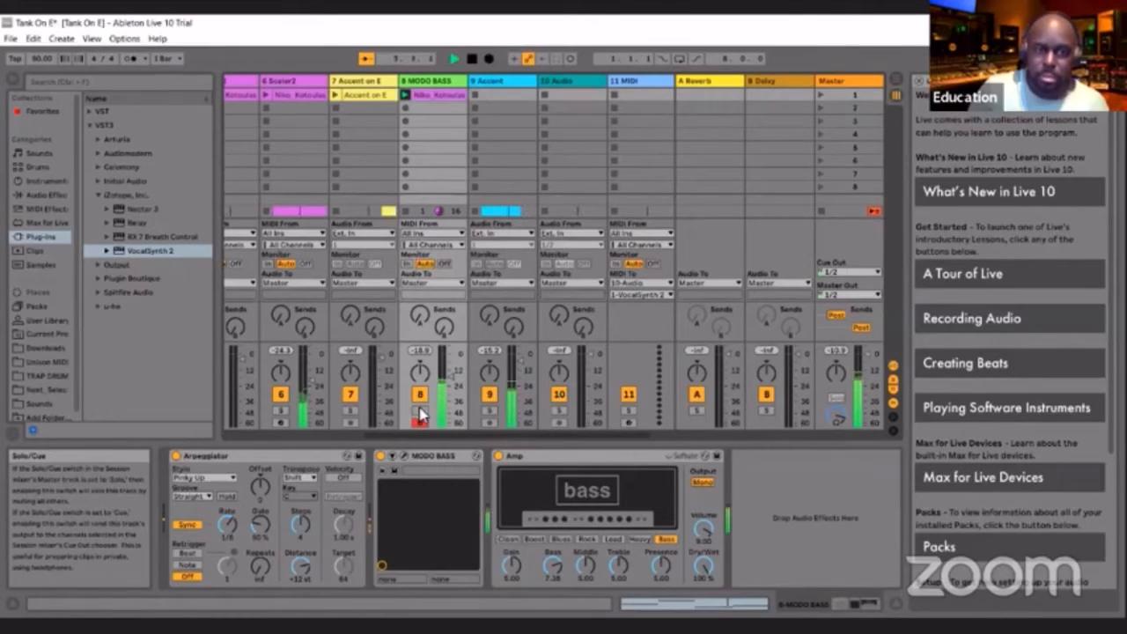
{"action": "left_click", "coordinate": [473, 59]}
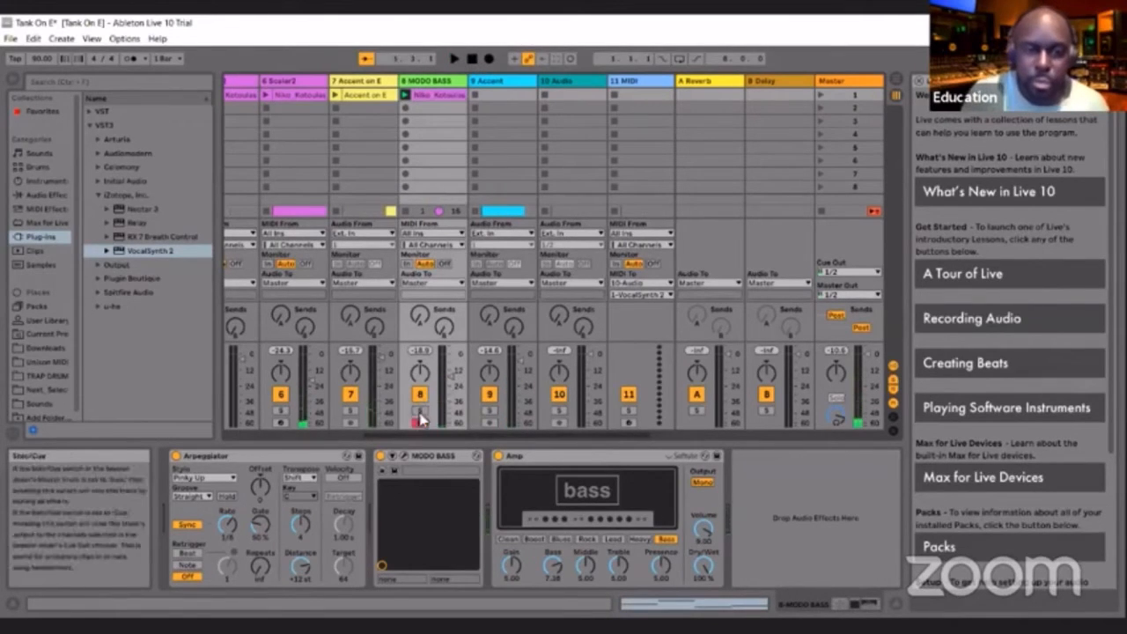
Inspect the MIDI clip notes and the device chain of the 5 Scaler2 track
{"action": "left_click_drag", "start_coordinate": [423, 437], "coordinate": [257, 440]}
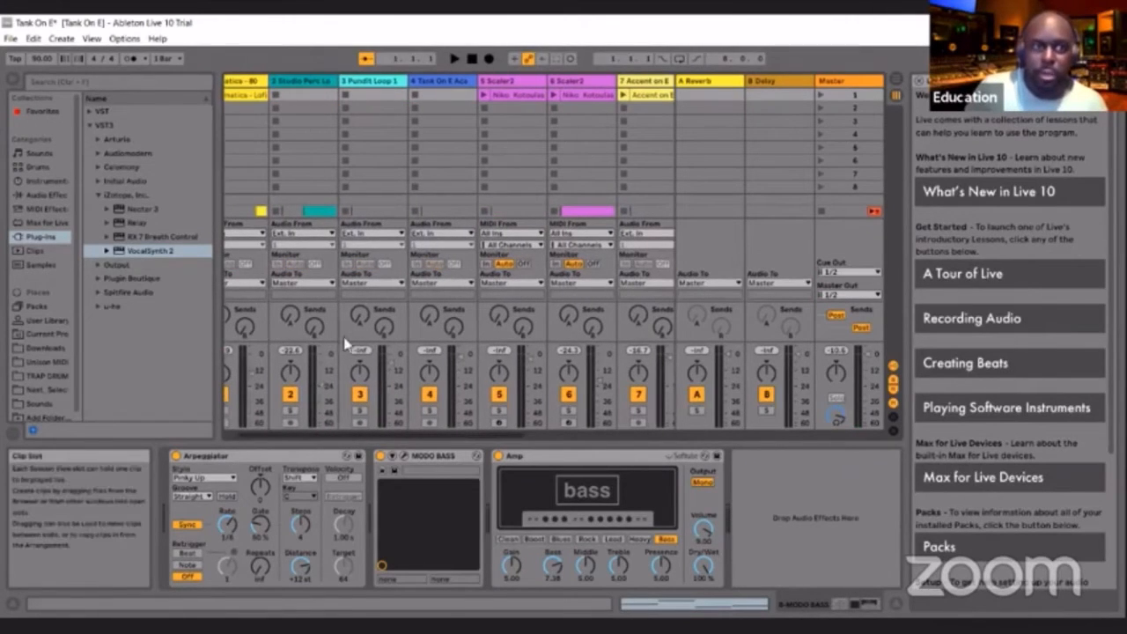
{"action": "left_click_drag", "start_coordinate": [390, 432], "coordinate": [438, 442]}
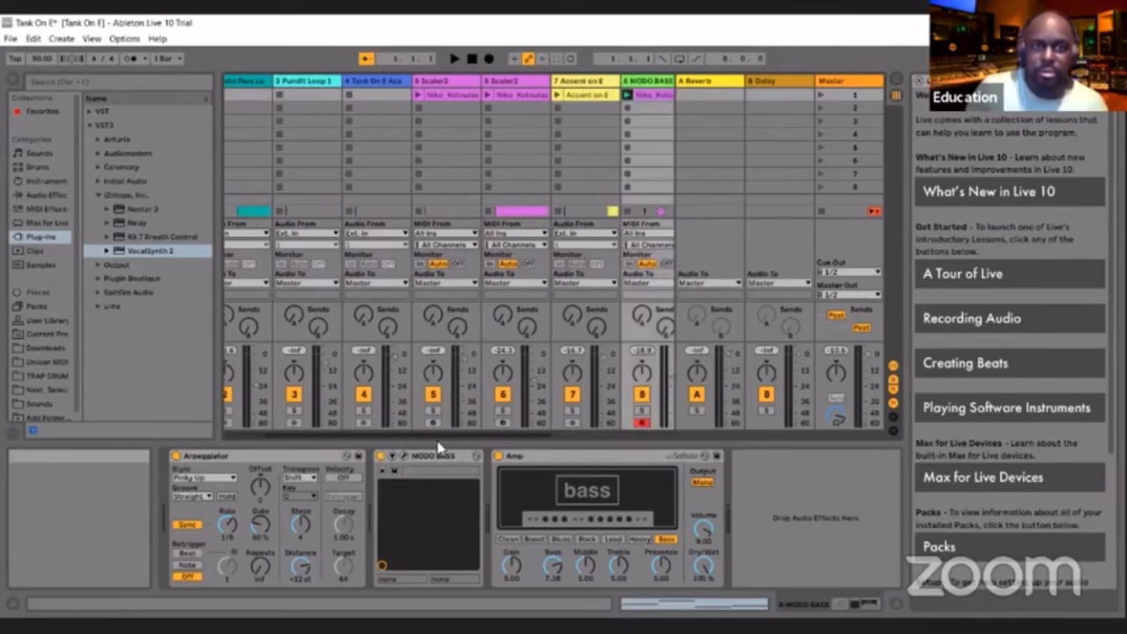
{"action": "left_click", "coordinate": [450, 100]}
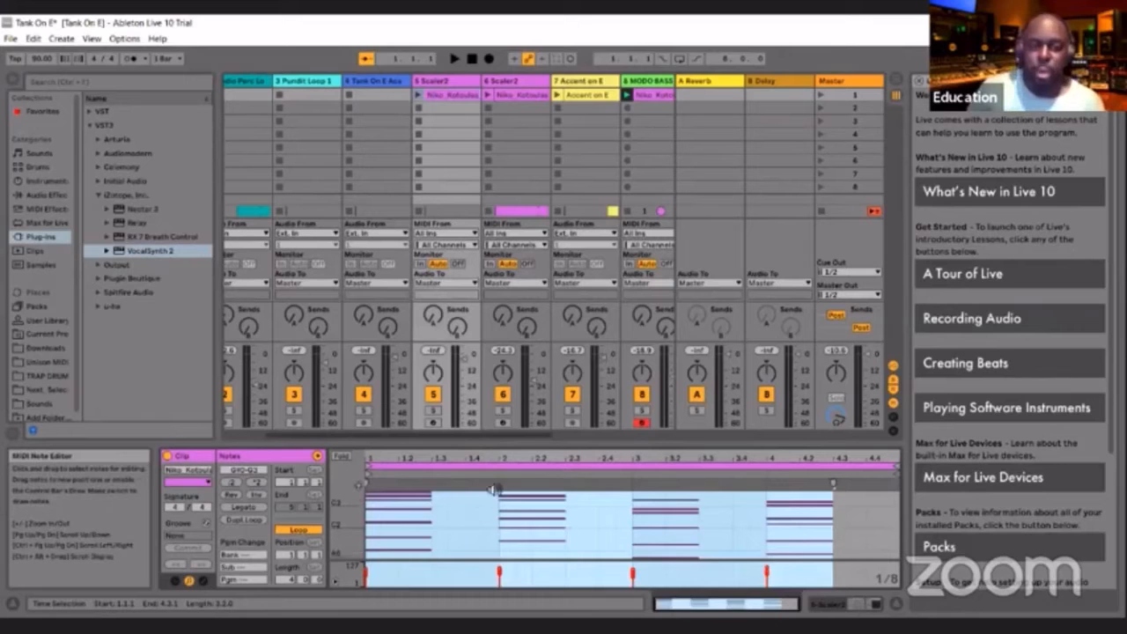
{"action": "left_click", "coordinate": [445, 82]}
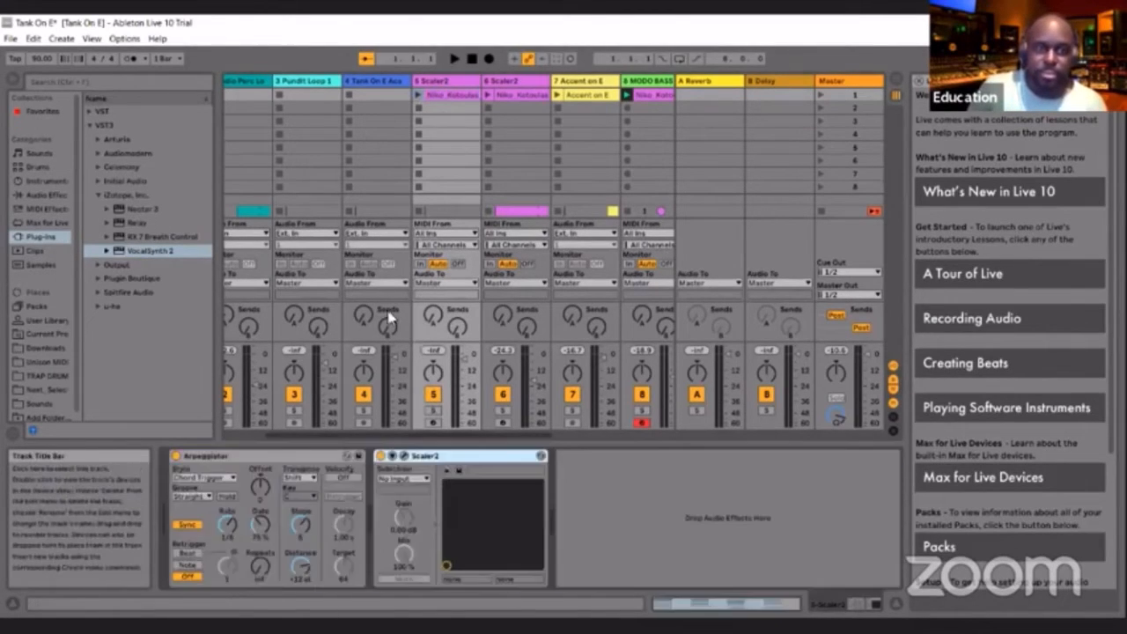
Turn off the Arpeggiator on the 5 Scaler2 track, solo the track, and launch its clip
{"action": "left_click", "coordinate": [176, 456]}
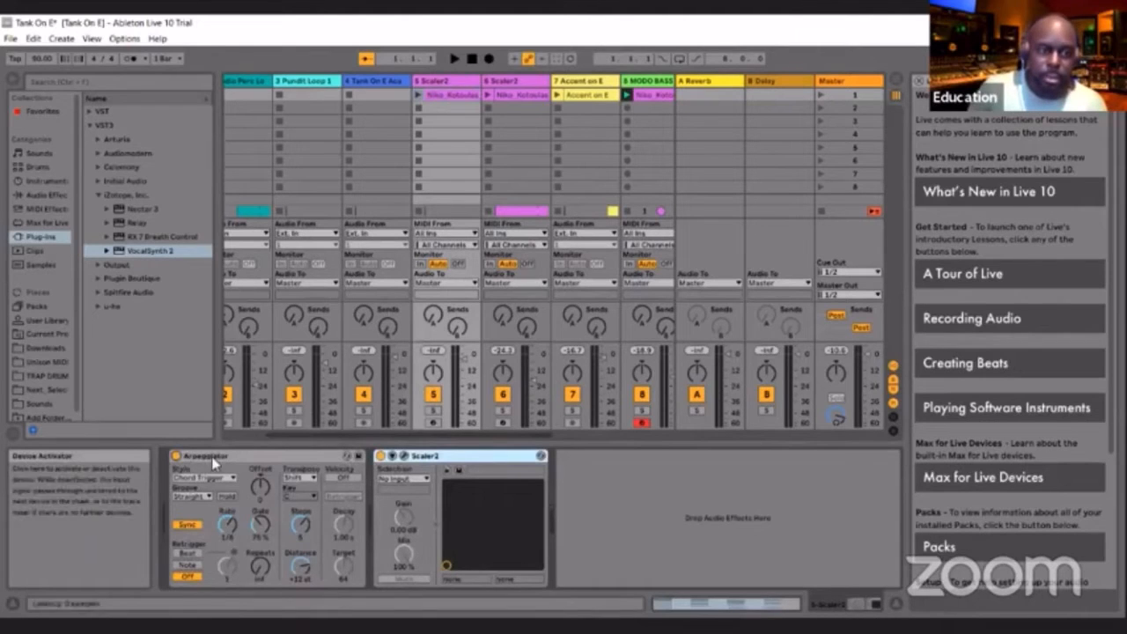
{"action": "left_click", "coordinate": [434, 409]}
{"action": "left_click", "coordinate": [418, 95]}
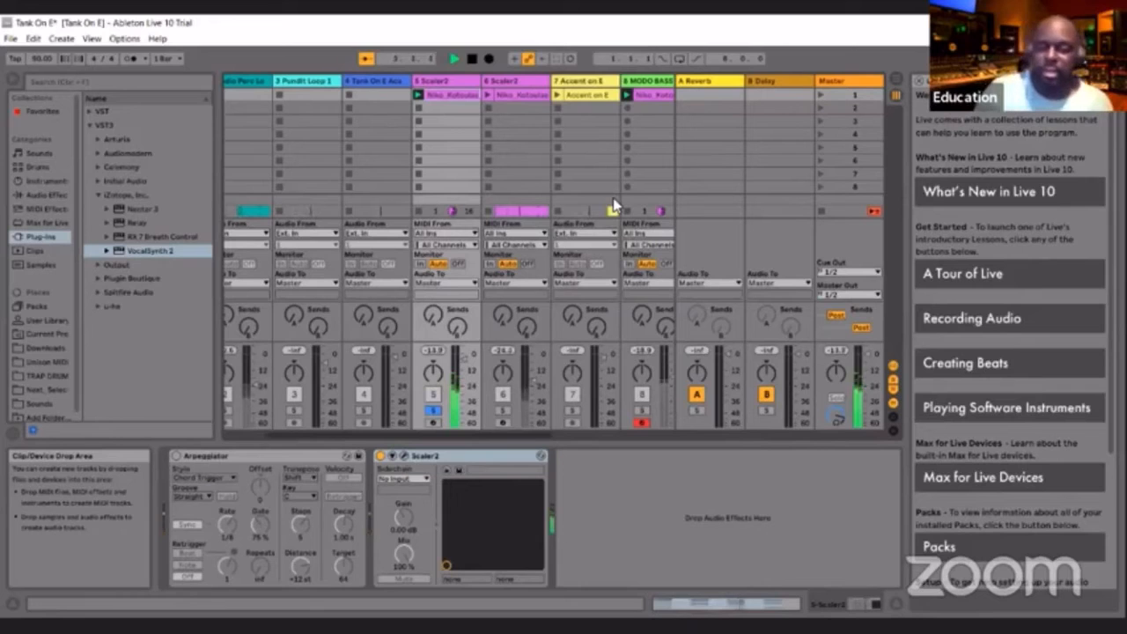
Stop playback, unsolo the 5 Scaler2 track, and turn its Arpeggiator back on
{"action": "left_click", "coordinate": [472, 59]}
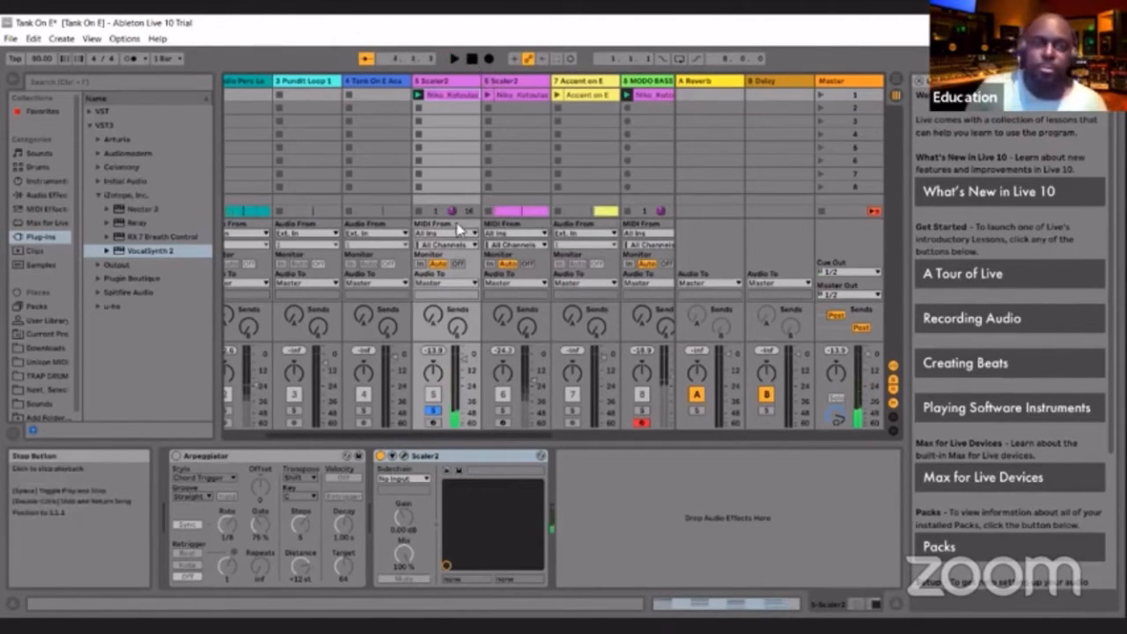
{"action": "left_click", "coordinate": [432, 411]}
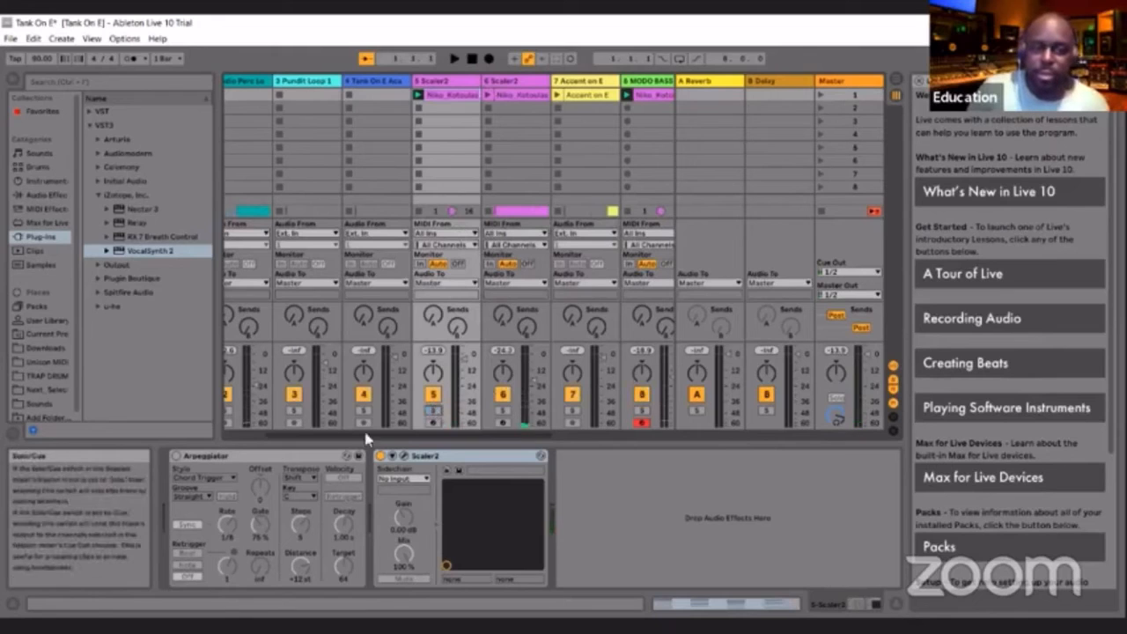
{"action": "left_click", "coordinate": [176, 456]}
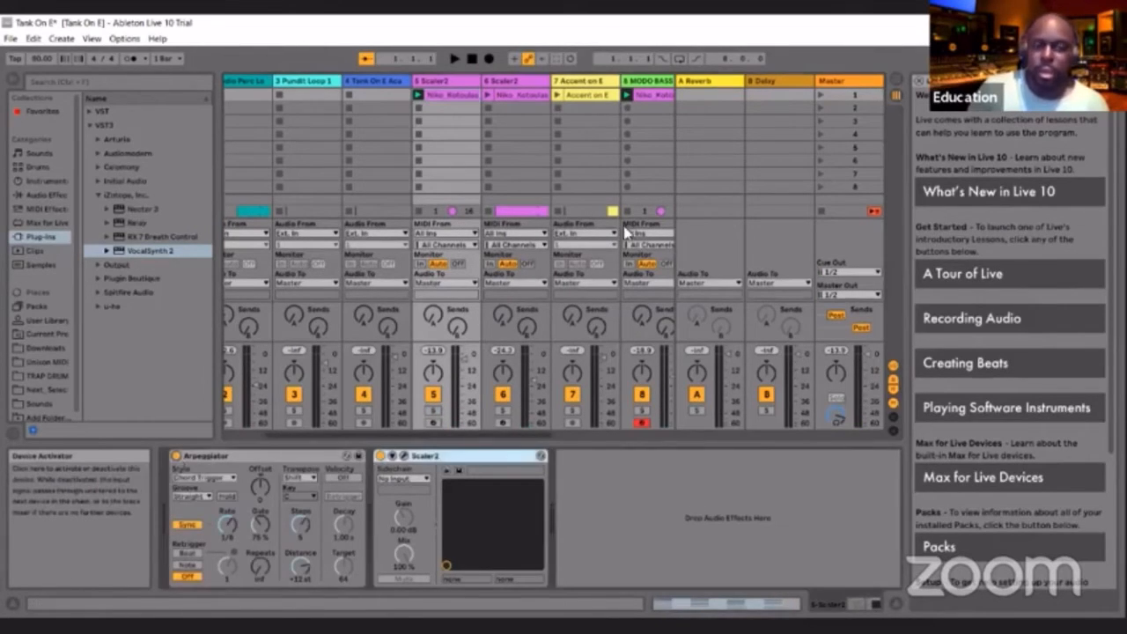
Audition the 5 Scaler2 clip in solo with the Arpeggiator active, and unsolo the track at the end
{"action": "left_click", "coordinate": [432, 410]}
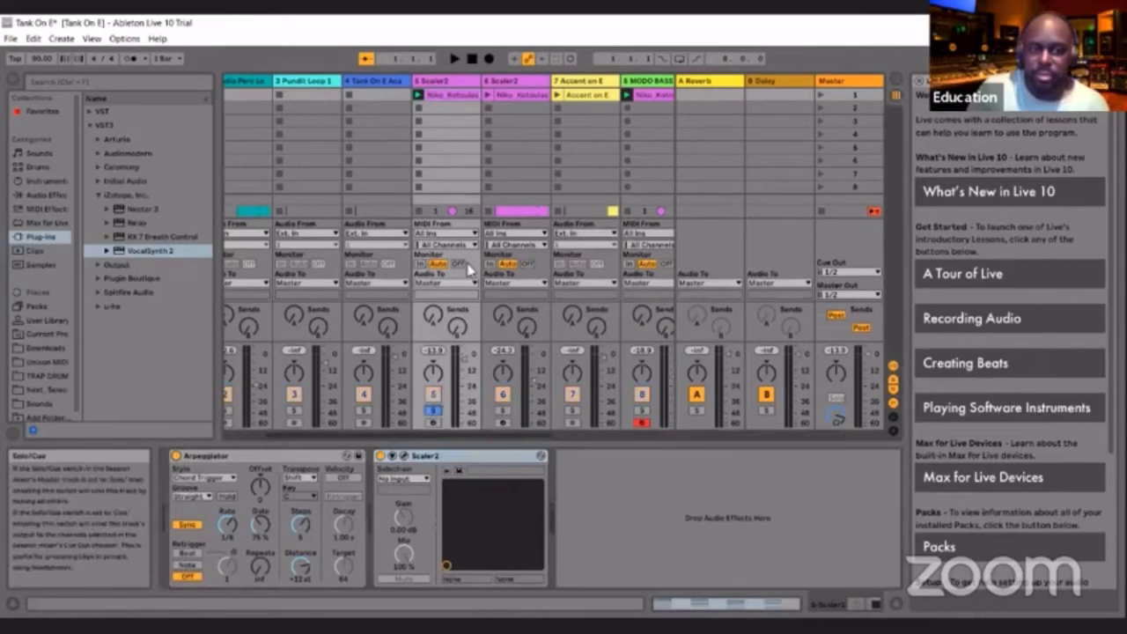
{"action": "left_click", "coordinate": [420, 95]}
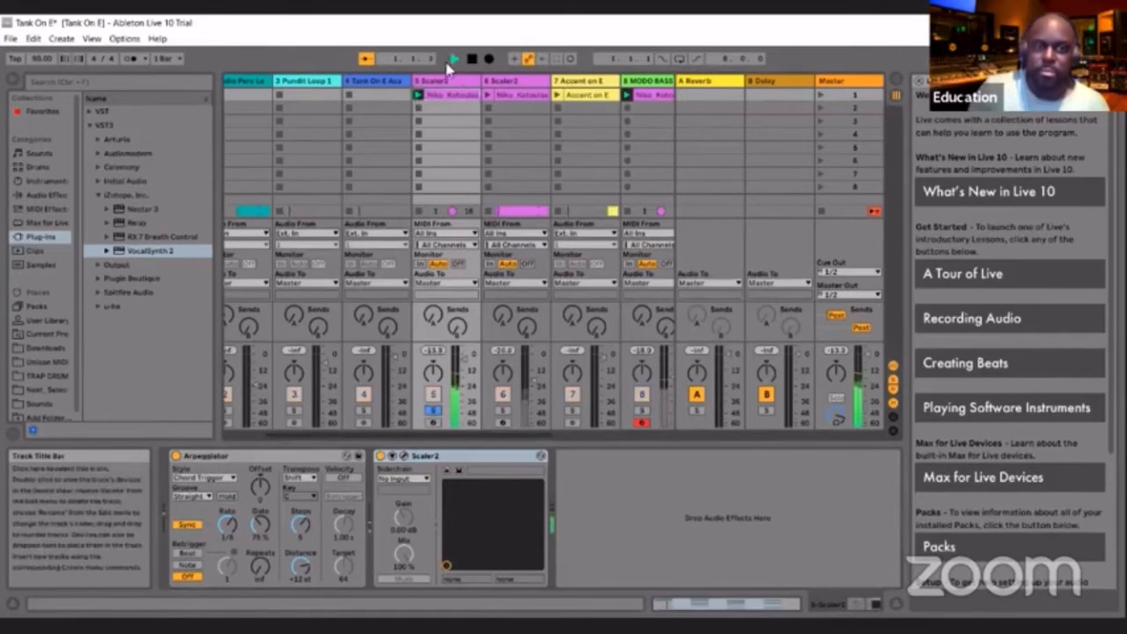
{"action": "left_click", "coordinate": [433, 411]}
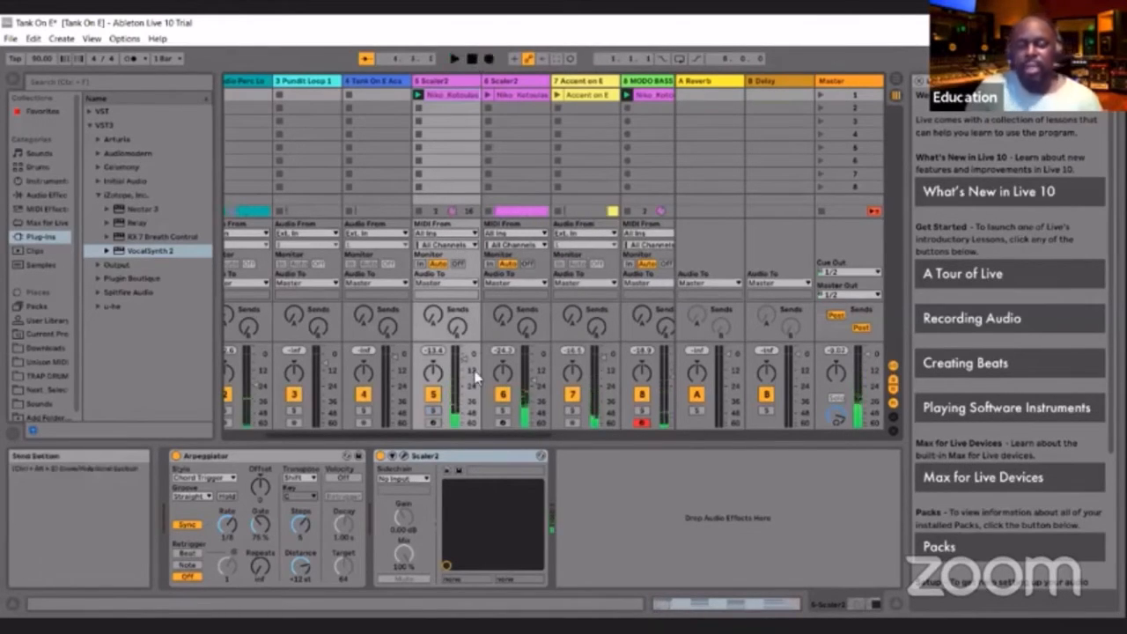
Audition the 6 Scaler2 clip in solo, inspect its MIDI notes with playback stopped, and unsolo the track
{"action": "left_click", "coordinate": [499, 412]}
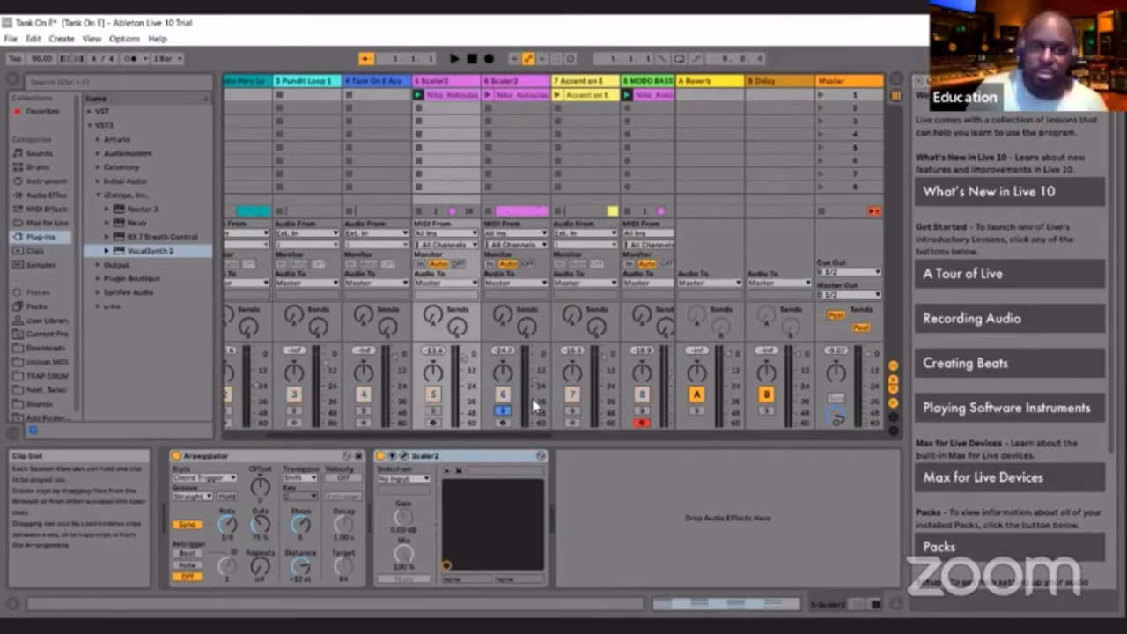
{"action": "left_click", "coordinate": [488, 95]}
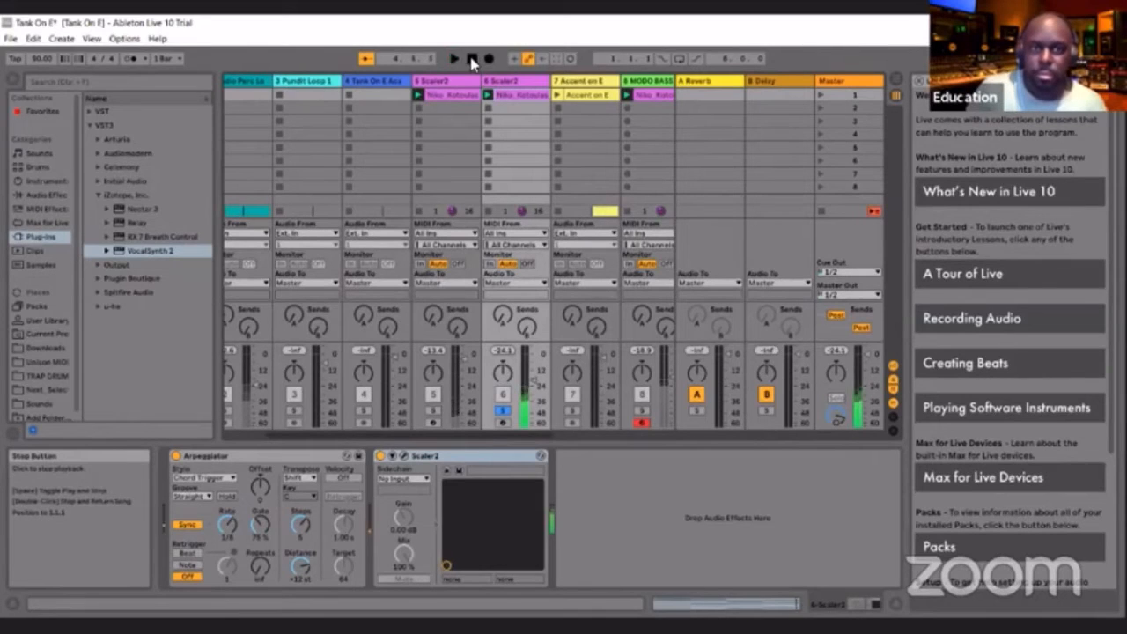
{"action": "double_click", "coordinate": [472, 59]}
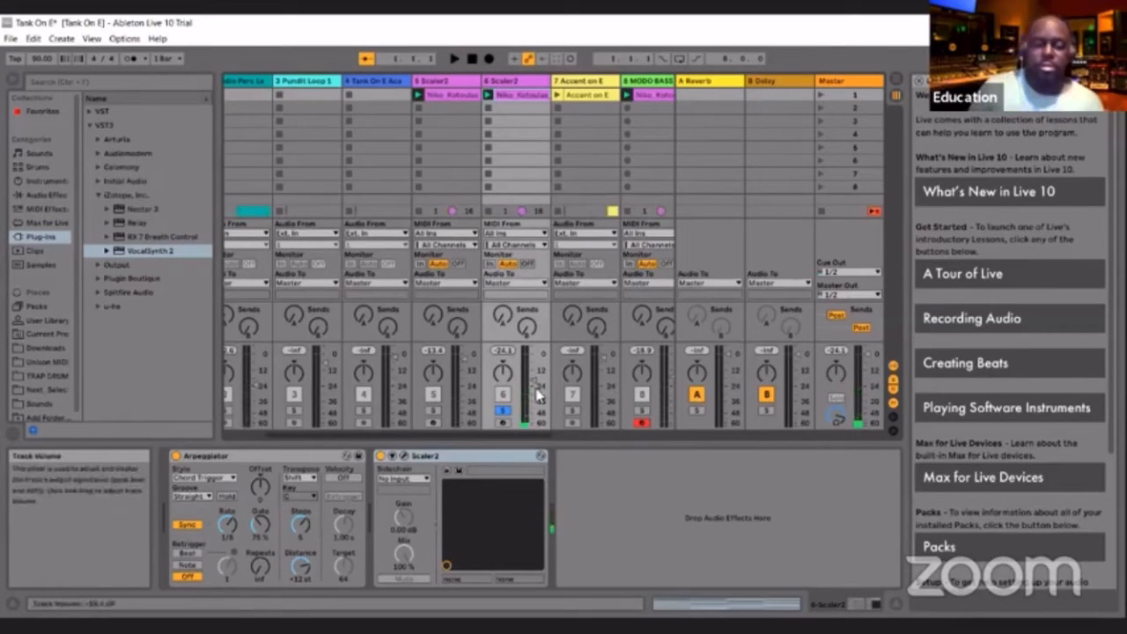
{"action": "double_click", "coordinate": [511, 95]}
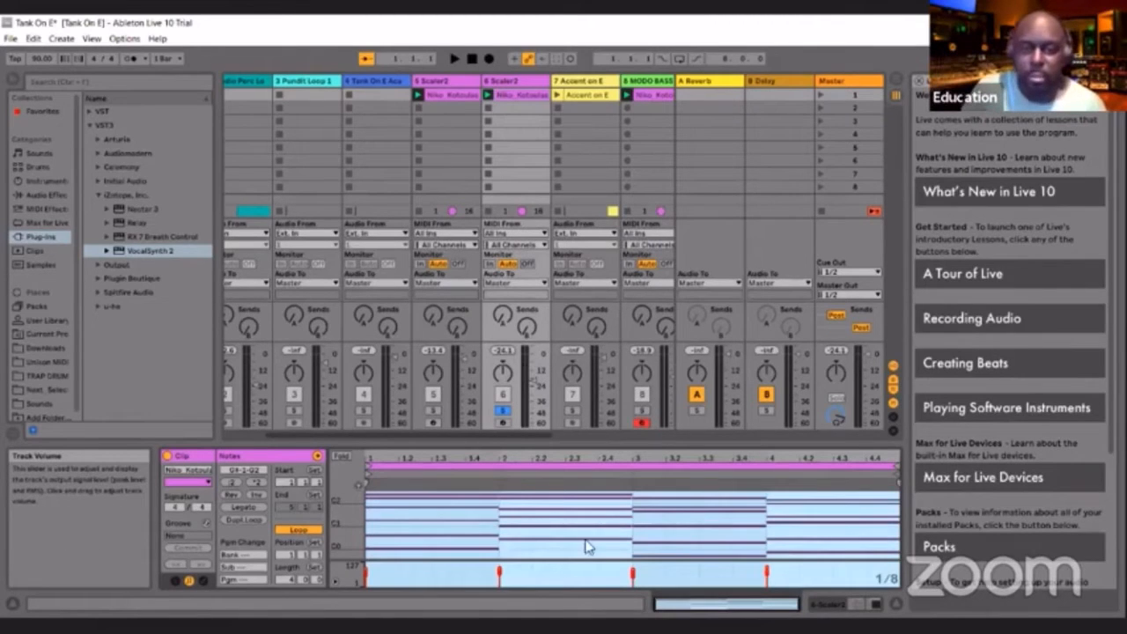
{"action": "left_click", "coordinate": [503, 412]}
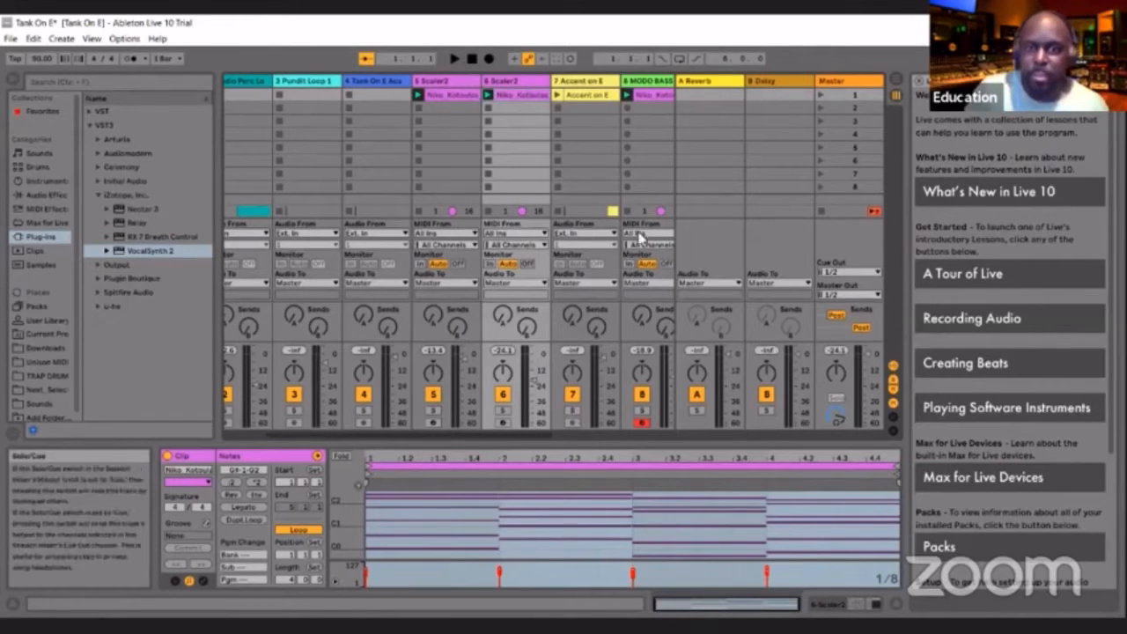
Audition the 1 Cymatics clip in solo, then unsolo the track to hear it in the mix, and stop playback
{"action": "left_click_drag", "start_coordinate": [460, 433], "coordinate": [386, 434]}
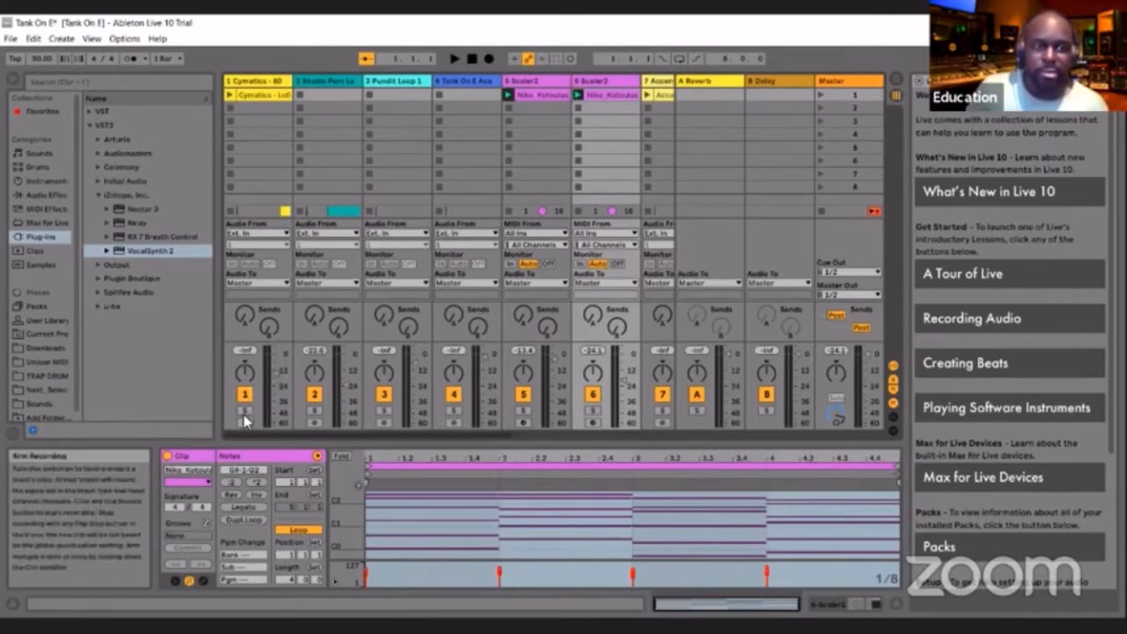
{"action": "left_click", "coordinate": [245, 410]}
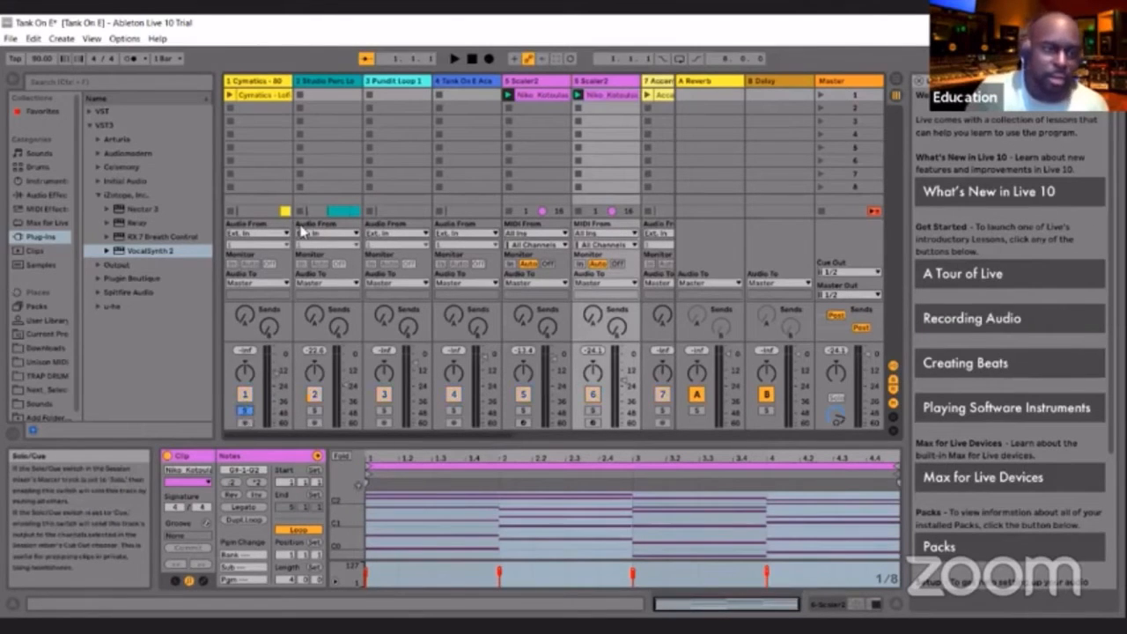
{"action": "left_click", "coordinate": [229, 96]}
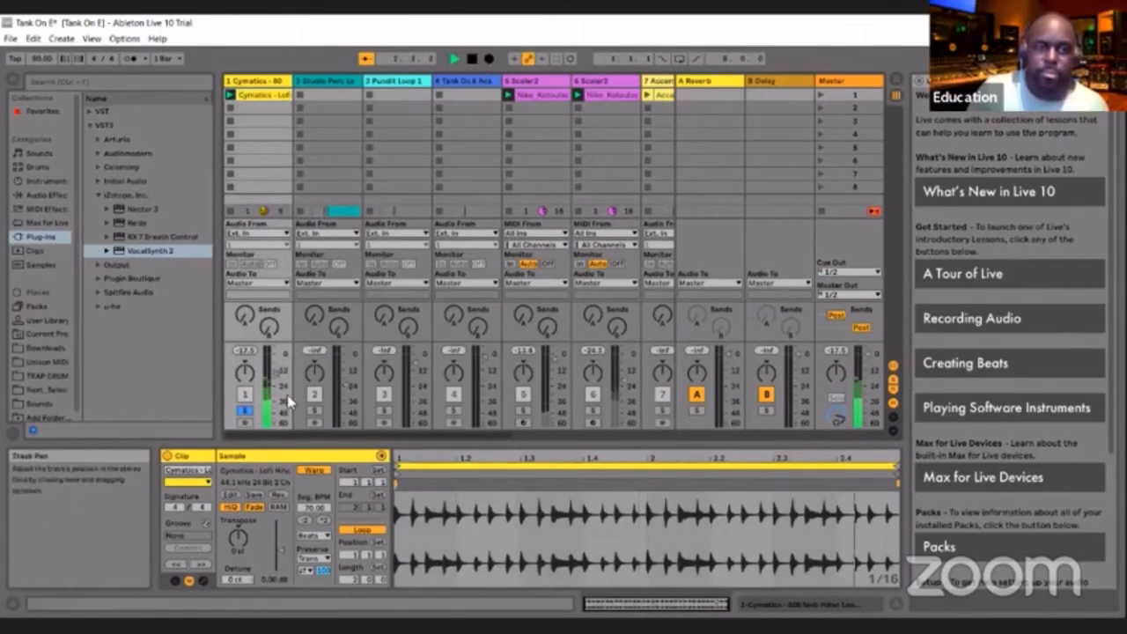
{"action": "left_click", "coordinate": [246, 412]}
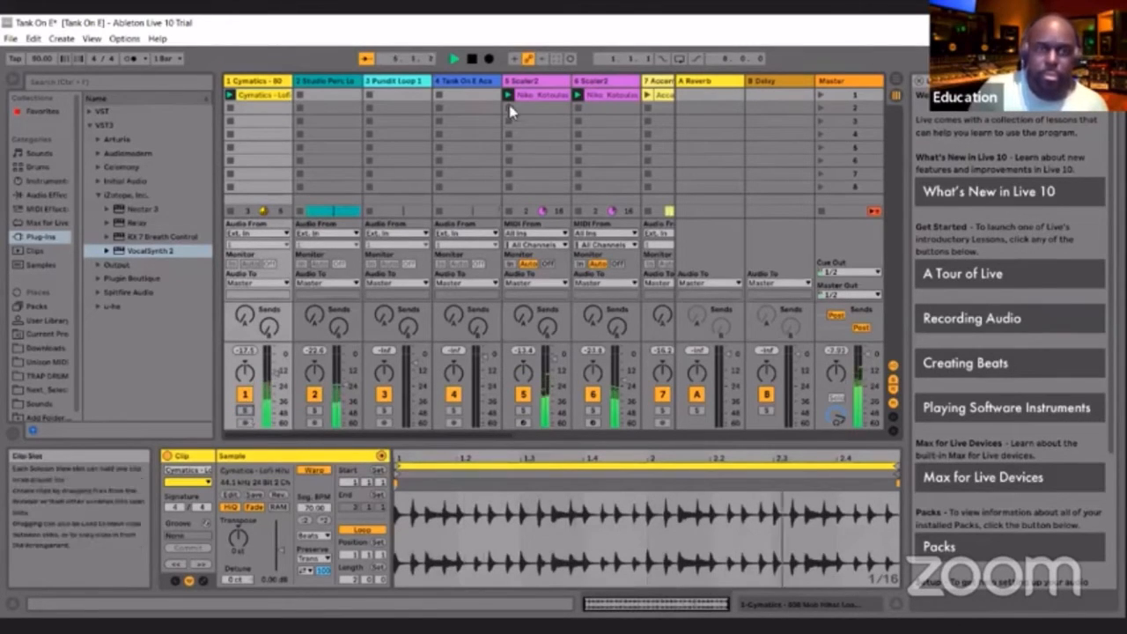
{"action": "left_click", "coordinate": [473, 59]}
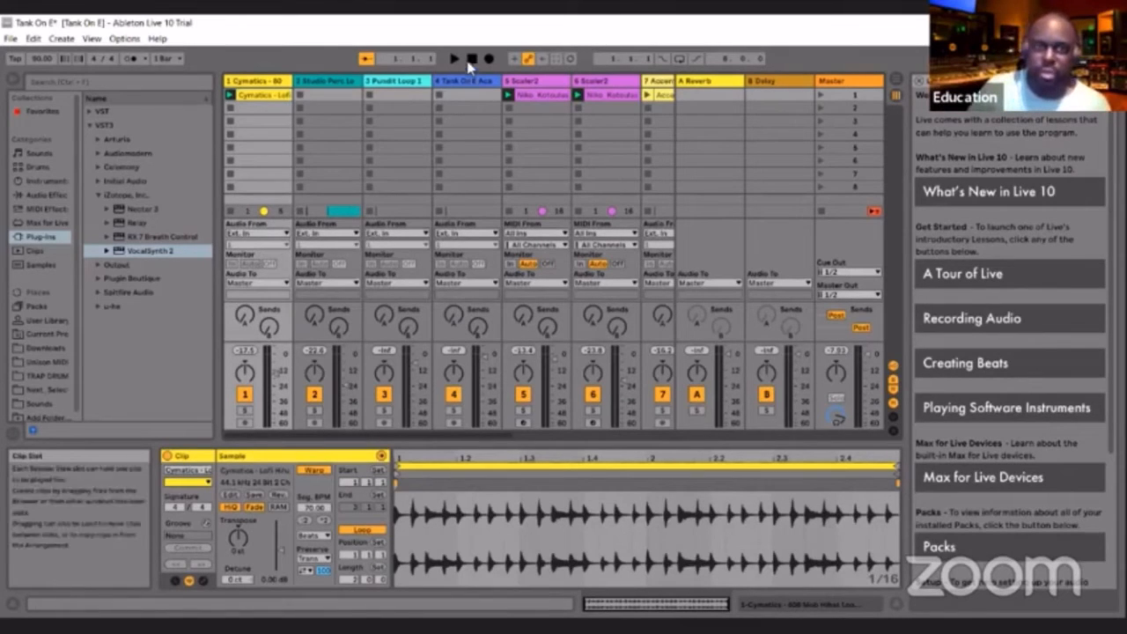
Solo the 2 Studio Perc track in Session View and briefly run playback
{"action": "left_click", "coordinate": [316, 412]}
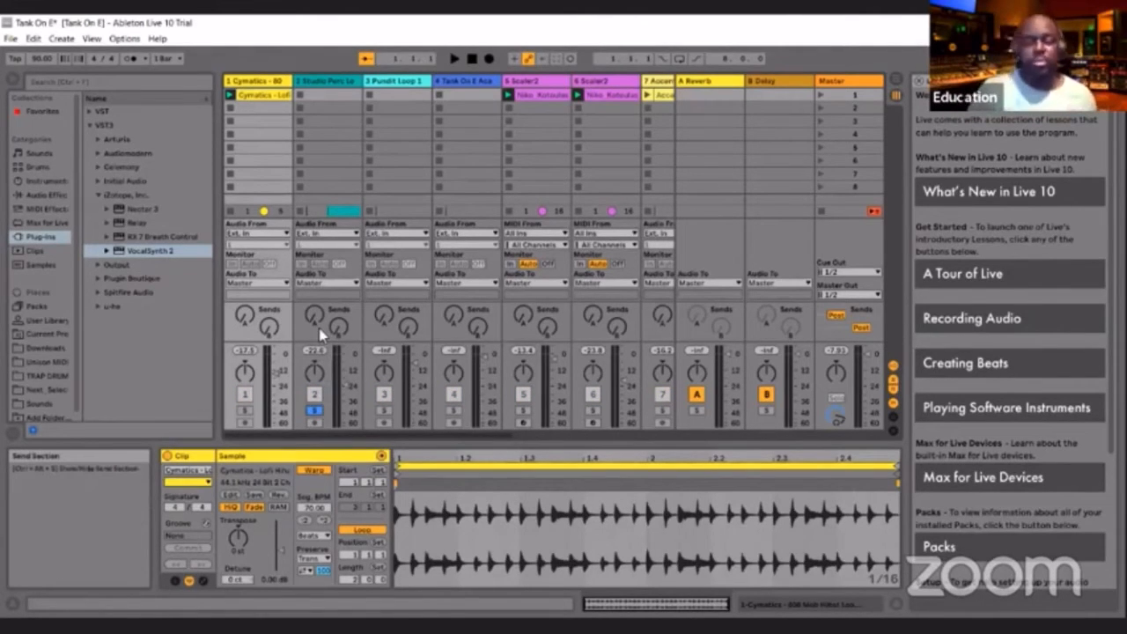
{"action": "left_click", "coordinate": [454, 59]}
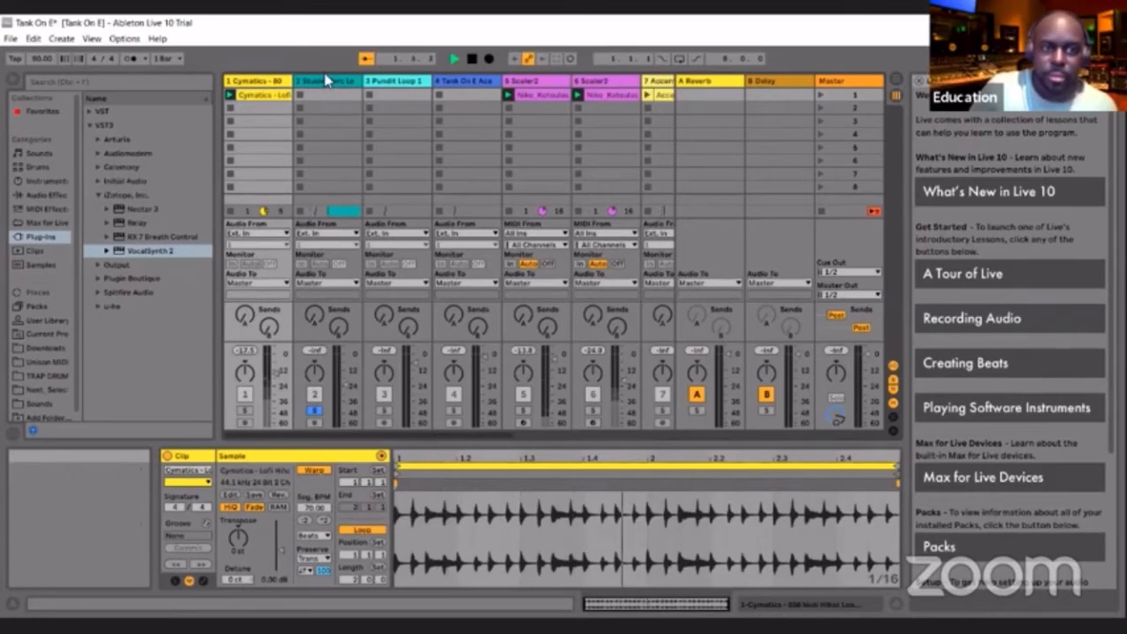
{"action": "left_click", "coordinate": [471, 59]}
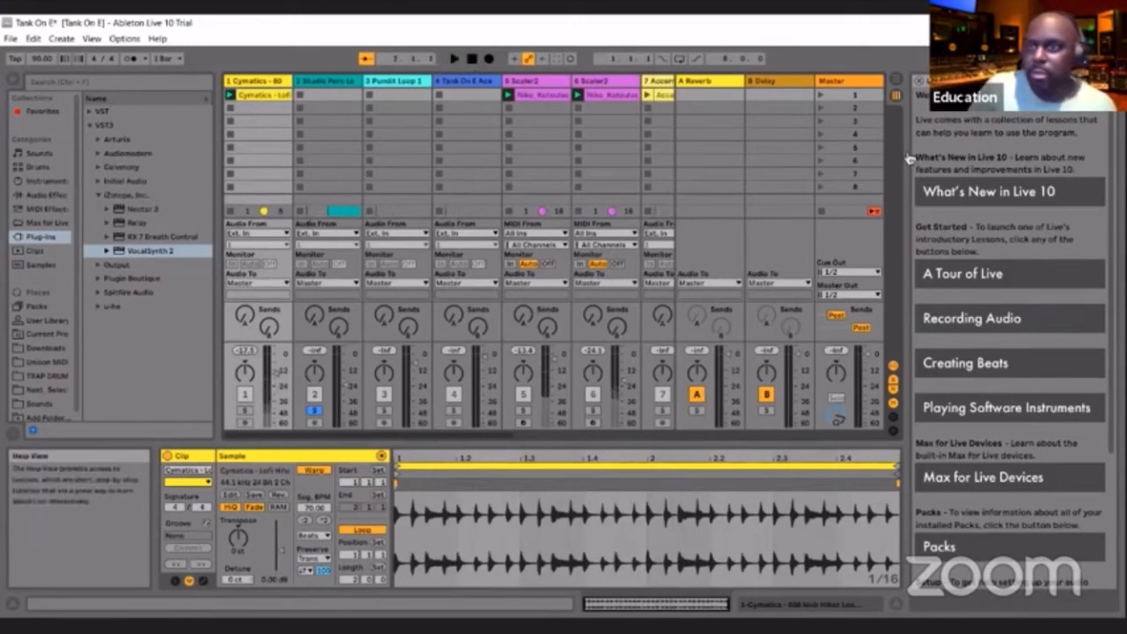
Switch to Arrangement View, audition the soloed 2 Studio Perc track there, and unsolo it with playback stopped
{"action": "key", "text": "Tab"}
{"action": "scroll", "coordinate": [468, 194], "scroll_direction": "up", "scroll_amount": 4}
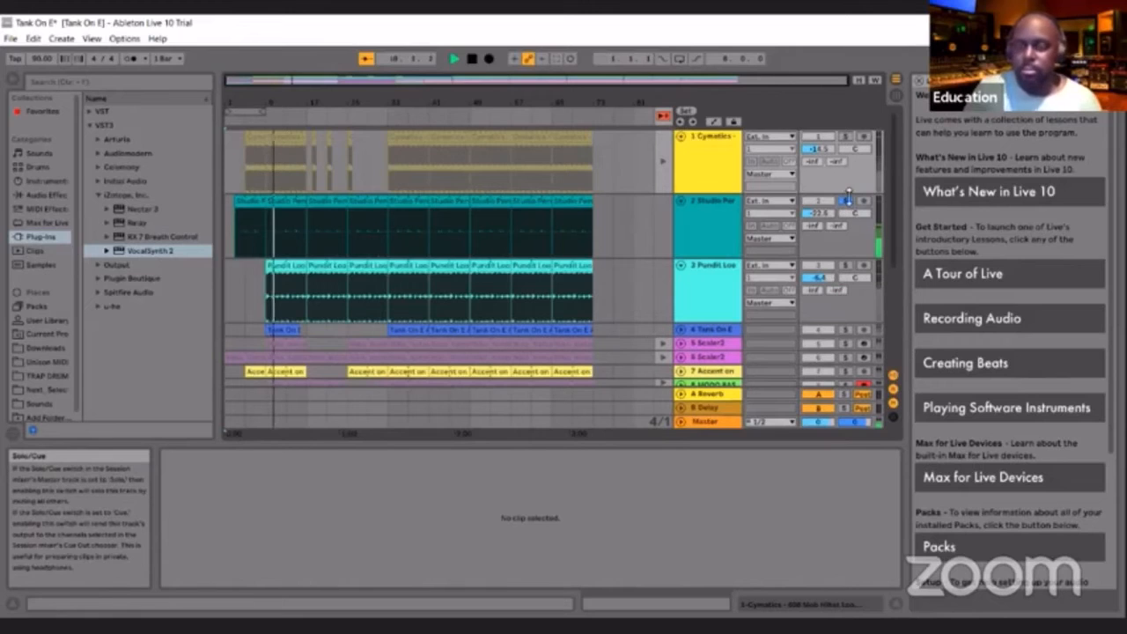
{"action": "scroll", "coordinate": [848, 202], "scroll_direction": "down", "scroll_amount": 1}
{"action": "scroll", "coordinate": [848, 205], "scroll_direction": "up", "scroll_amount": 1}
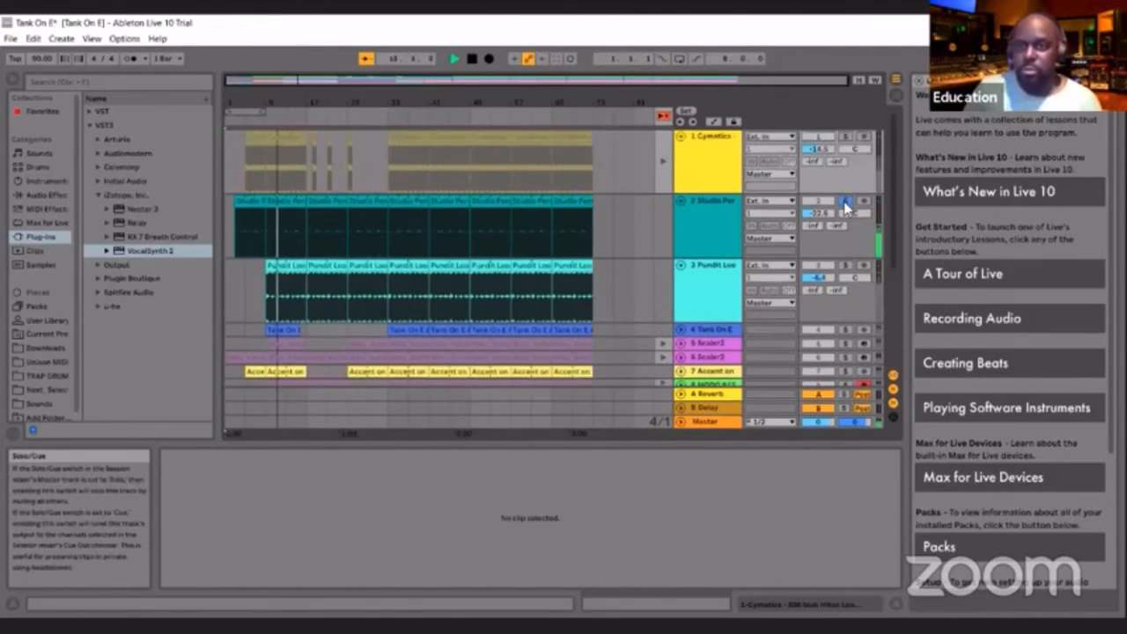
{"action": "left_click", "coordinate": [472, 60]}
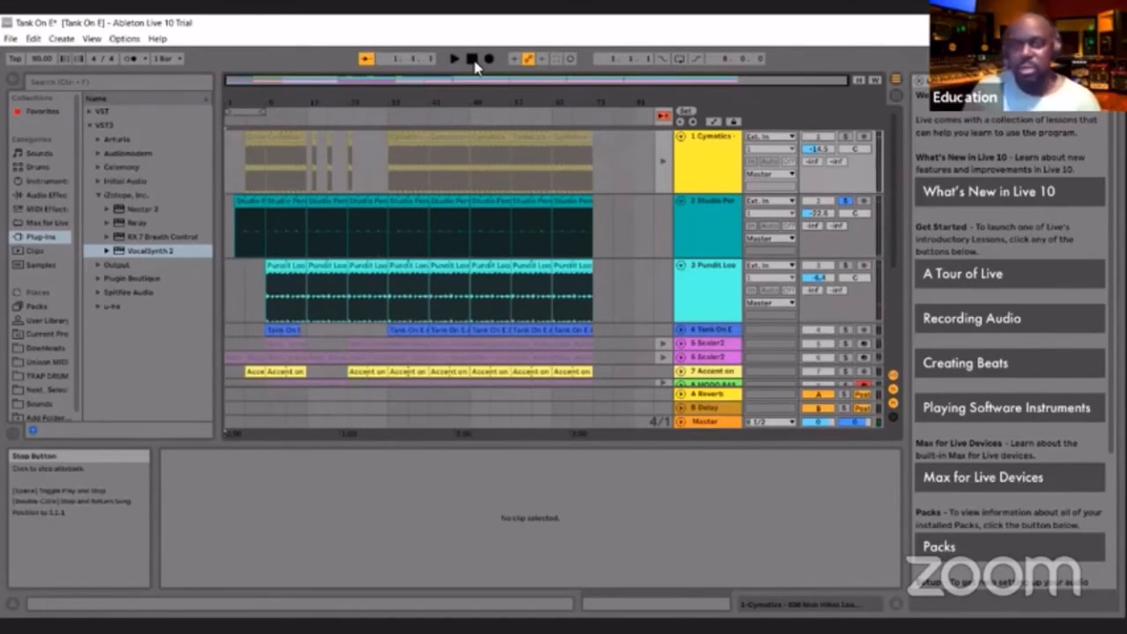
{"action": "left_click", "coordinate": [846, 203]}
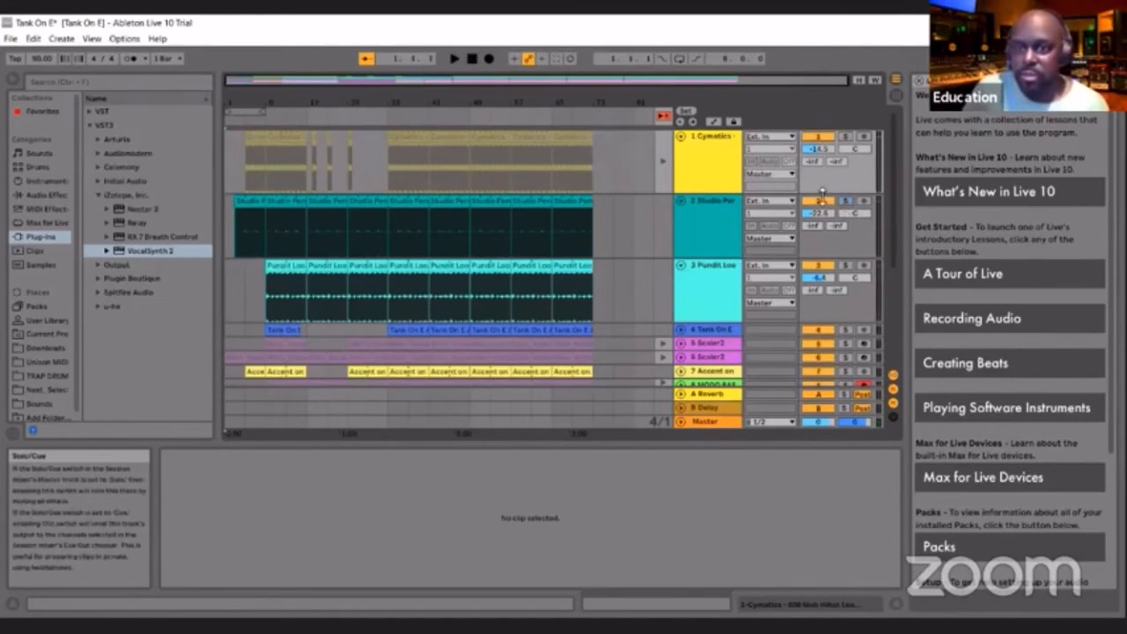
Mute the Cymatics, Tank On E, both Scaler2, Accent on E, MODO BASS and 9 Accent tracks, leaving Studio Perc and Pundit Loop active
{"action": "left_click", "coordinate": [821, 138]}
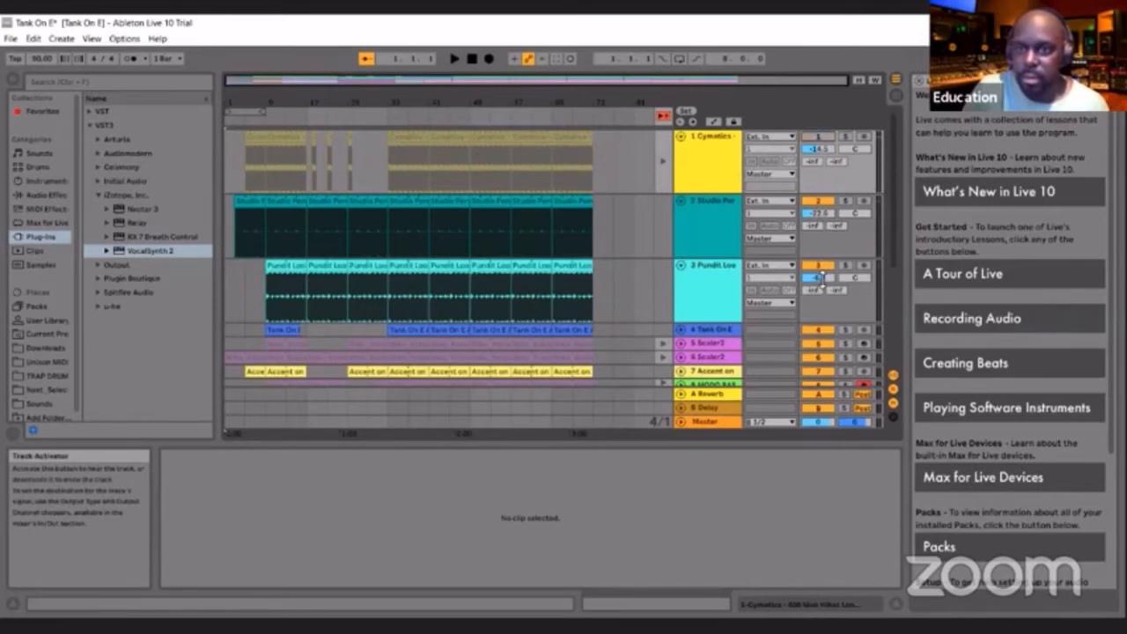
{"action": "left_click", "coordinate": [818, 330]}
{"action": "left_click", "coordinate": [818, 344]}
{"action": "left_click", "coordinate": [818, 358]}
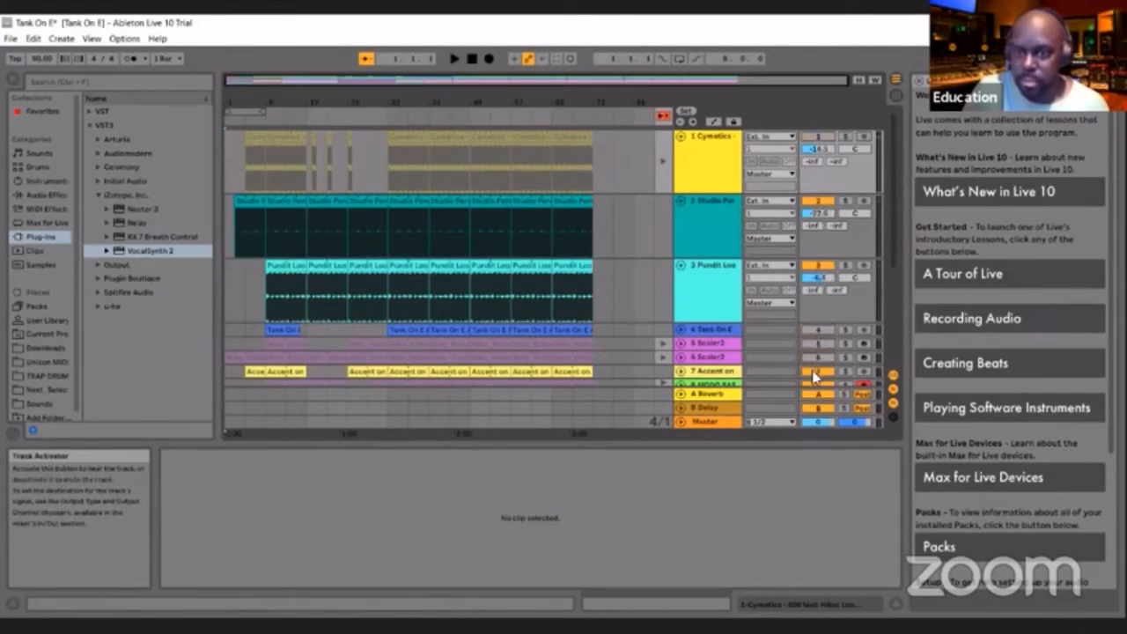
{"action": "left_click", "coordinate": [818, 371]}
{"action": "left_click", "coordinate": [818, 384]}
{"action": "scroll", "coordinate": [833, 345], "scroll_direction": "down", "scroll_amount": 2}
{"action": "left_click", "coordinate": [824, 355]}
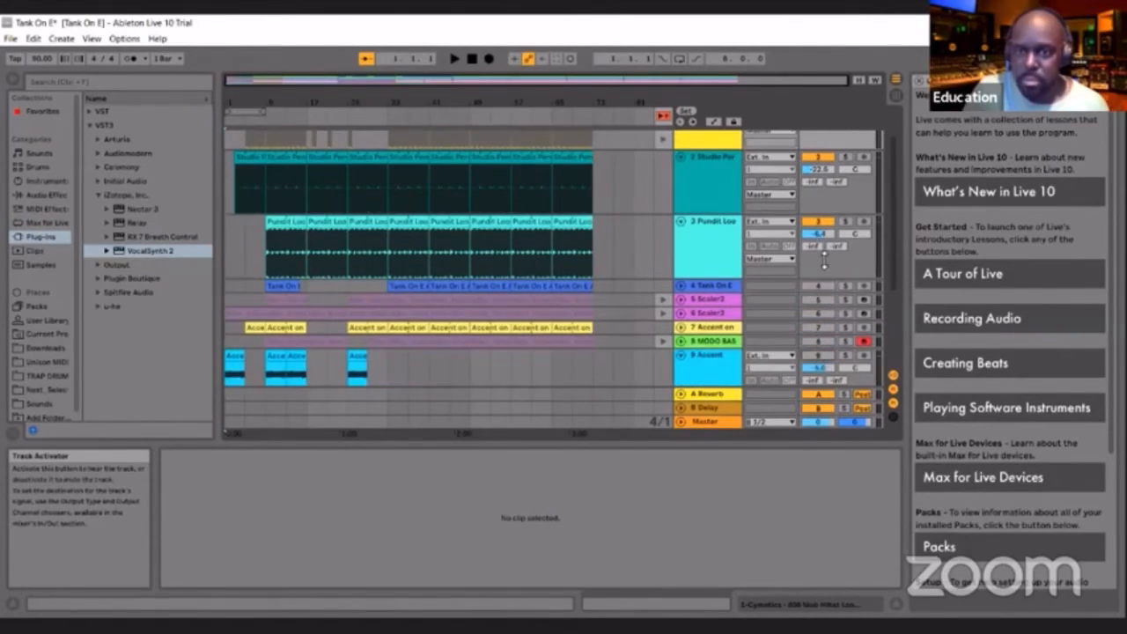
{"action": "scroll", "coordinate": [823, 263], "scroll_direction": "up", "scroll_amount": 2}
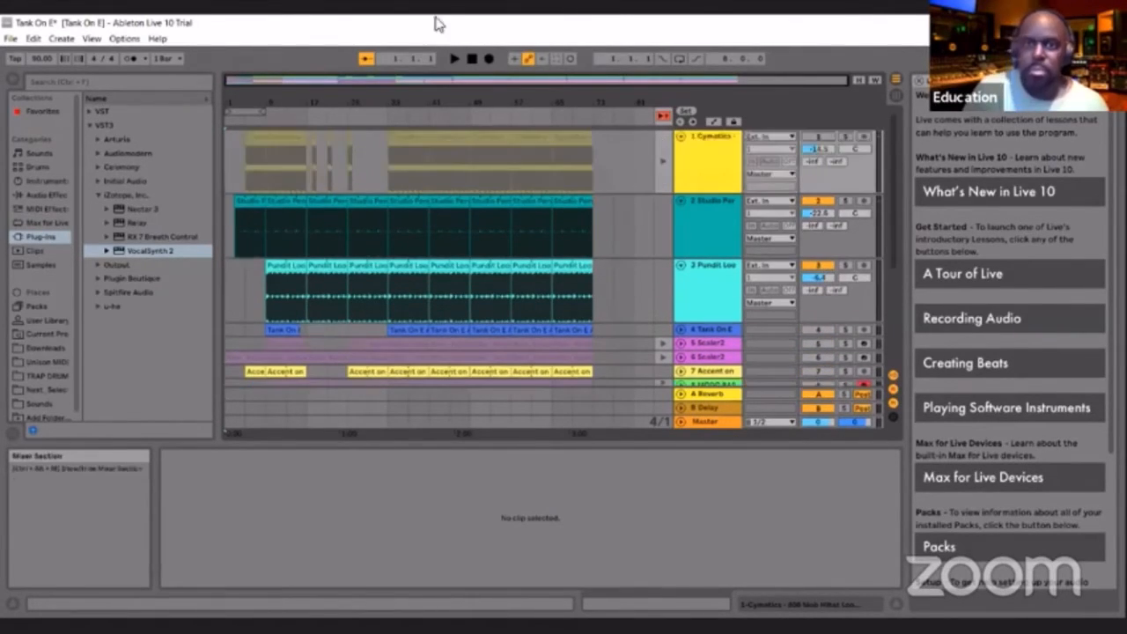
Play the arrangement from about bar 9, mute 2 Studio Perc to audition 3 Pundit Loop alone, and stop playback
{"action": "left_click", "coordinate": [265, 120]}
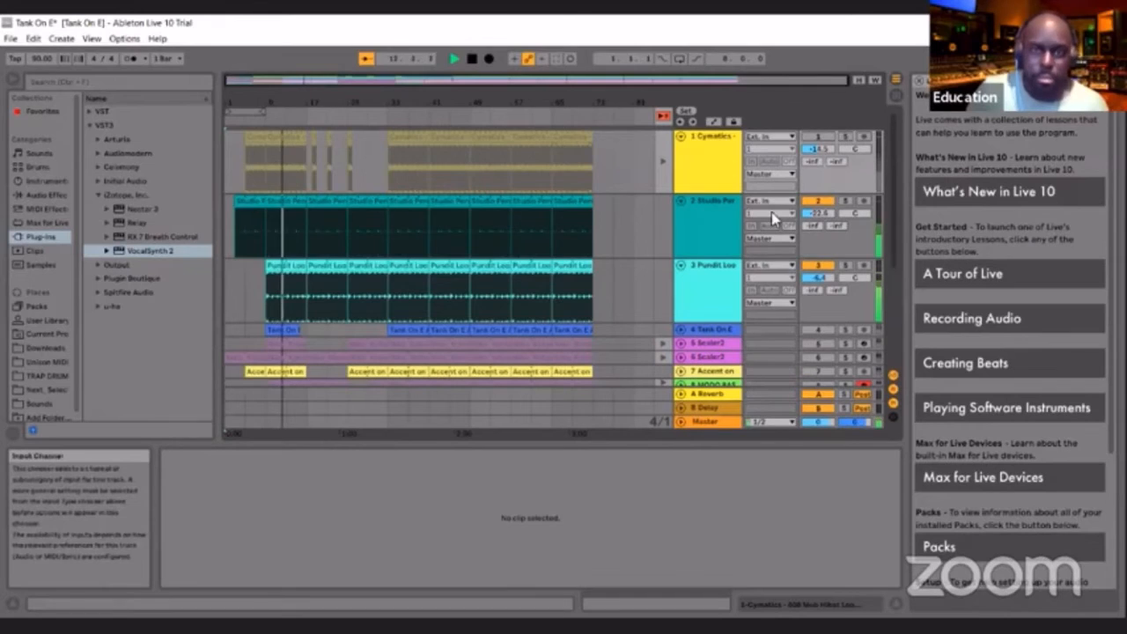
{"action": "left_click", "coordinate": [815, 204]}
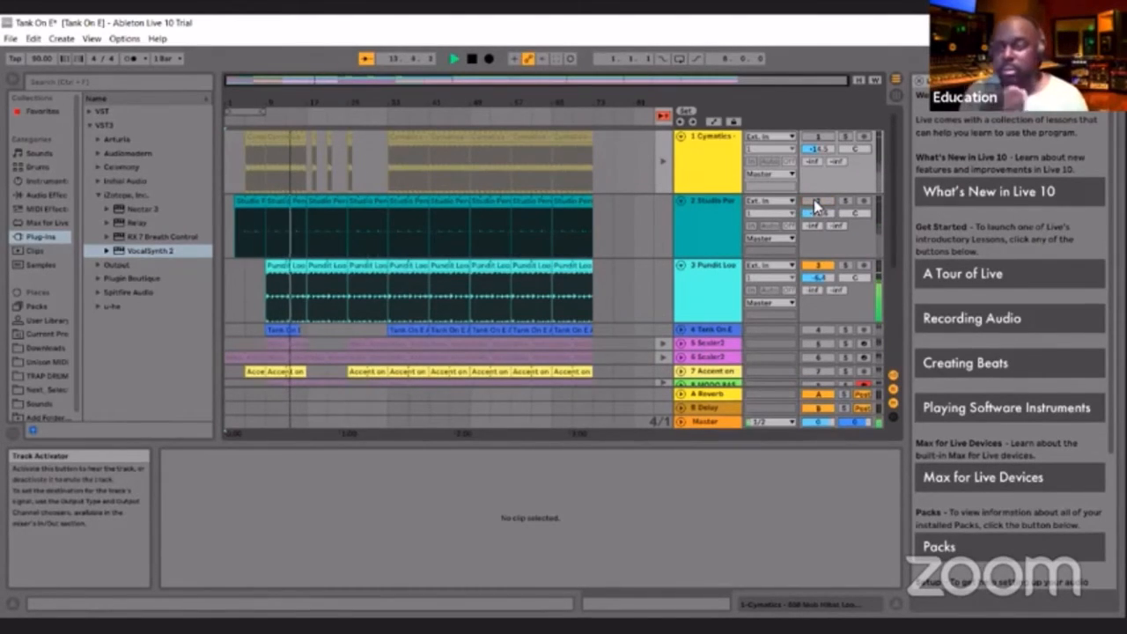
{"action": "left_click", "coordinate": [814, 204]}
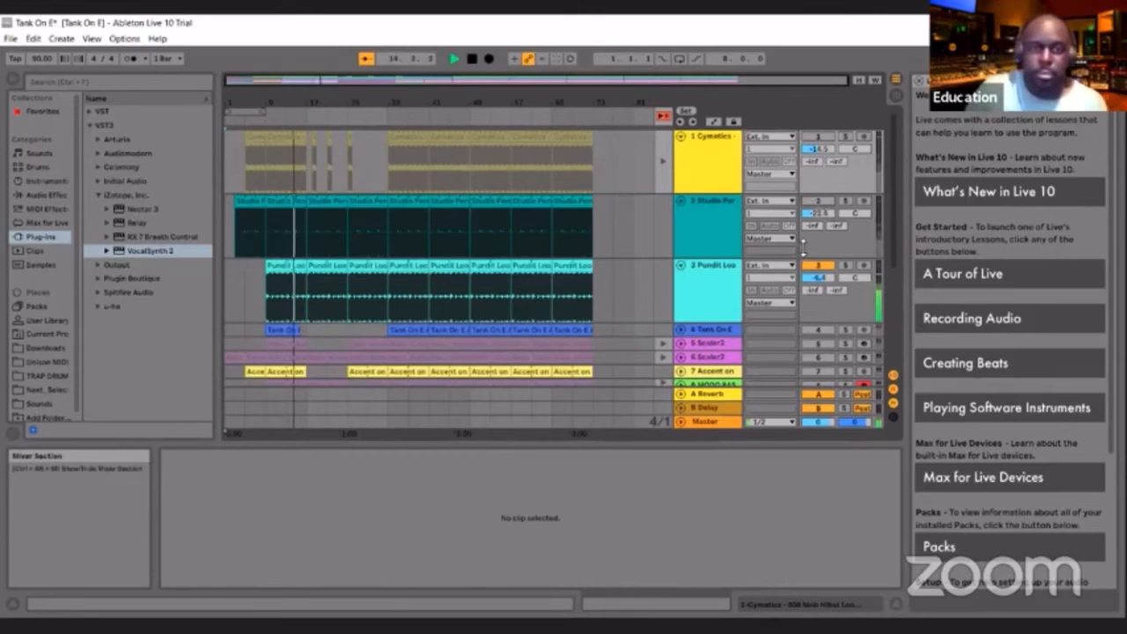
{"action": "left_click", "coordinate": [472, 62]}
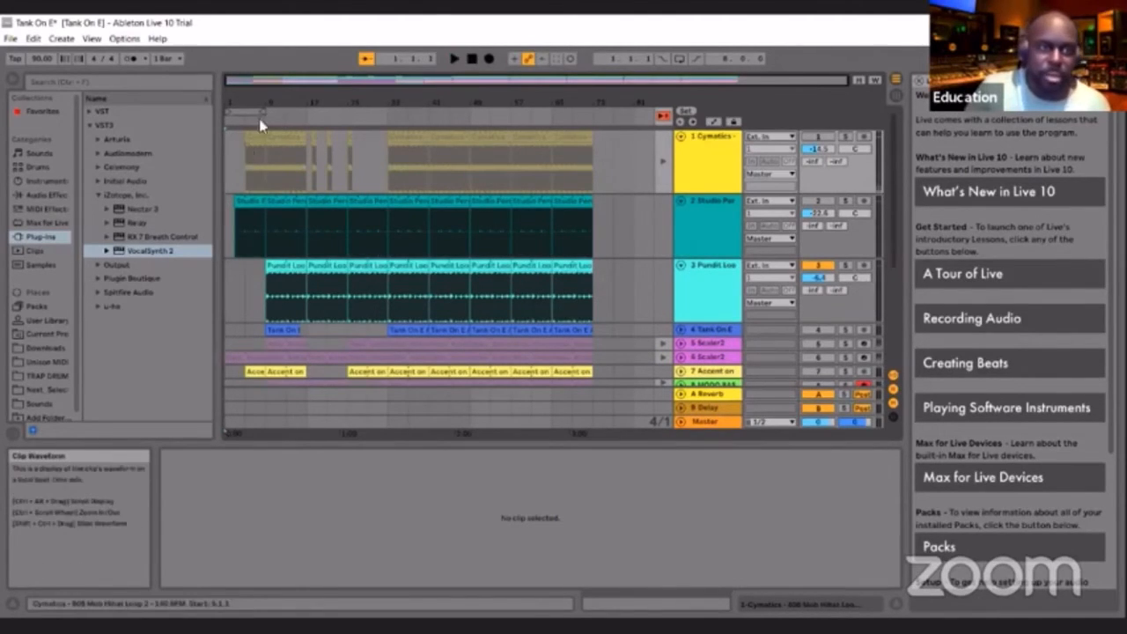
{"action": "left_click", "coordinate": [454, 59]}
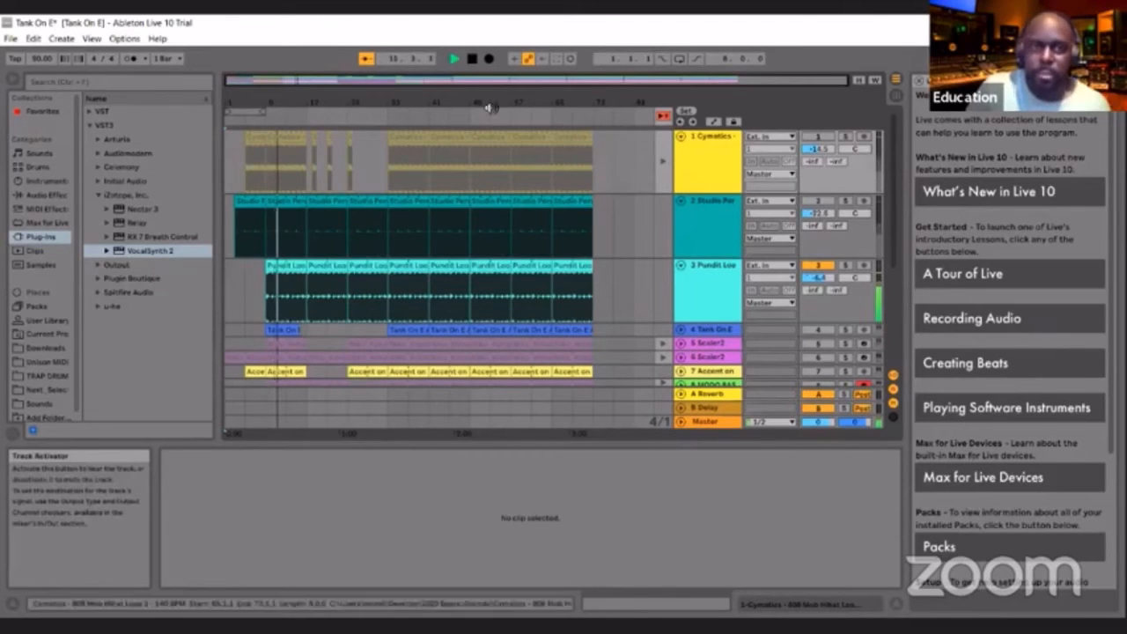
{"action": "left_click", "coordinate": [472, 60]}
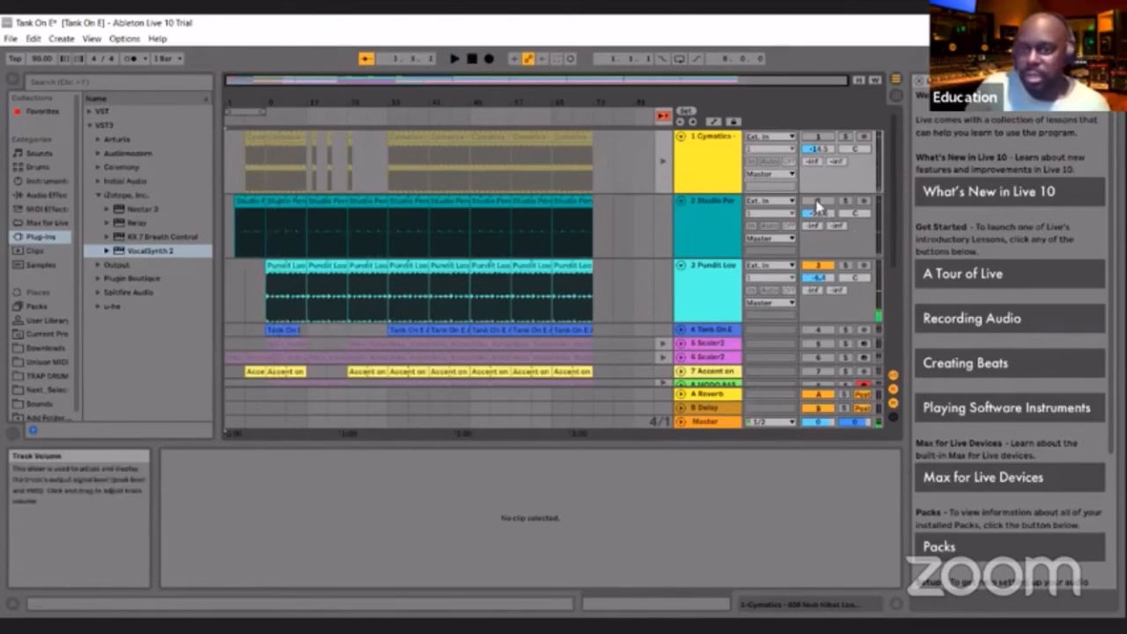
Unmute 2 Studio Perc, play it together with 3 Pundit Loop from bar 9, and stop playback
{"action": "left_click", "coordinate": [819, 201]}
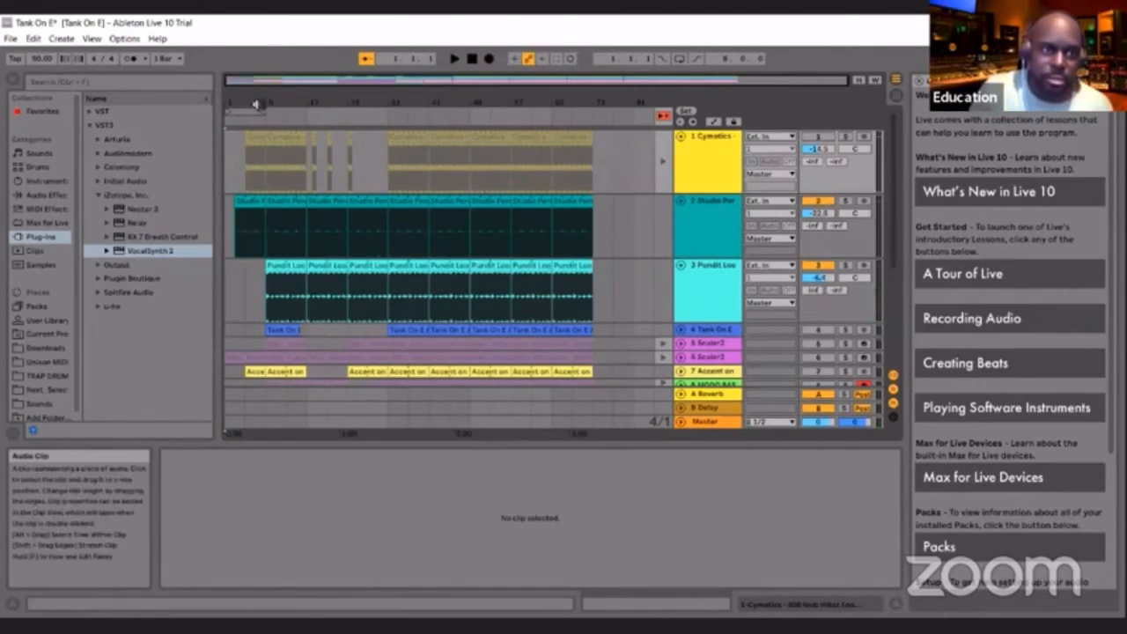
{"action": "left_click", "coordinate": [455, 59]}
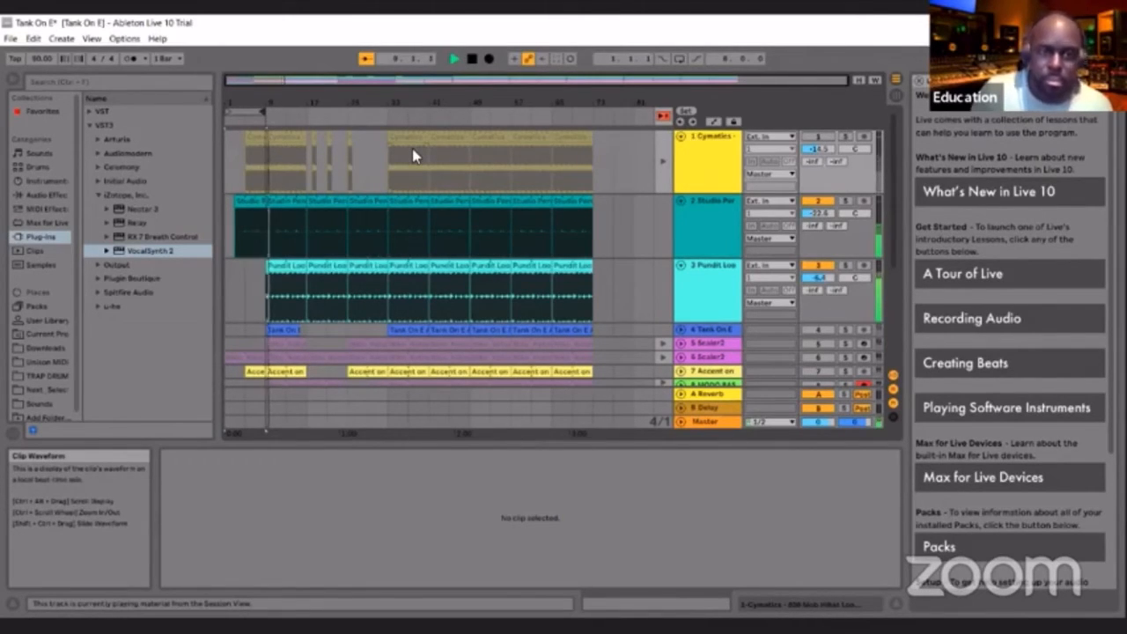
{"action": "left_click", "coordinate": [473, 59]}
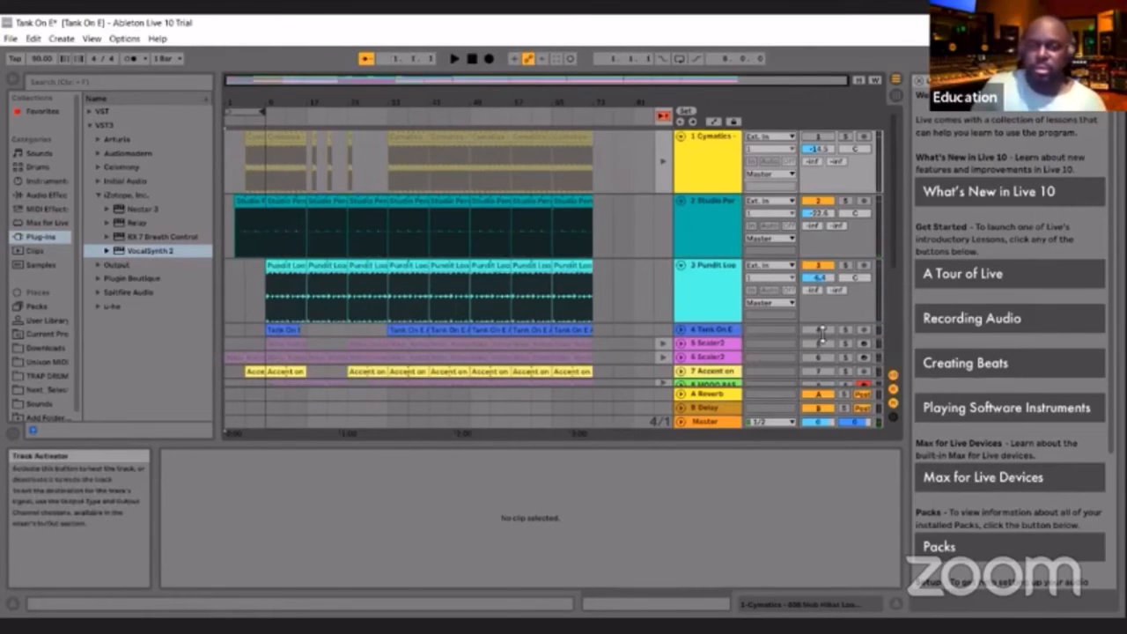
Unmute the Cymatics, Tank On E, both Scaler2, Accent on E, MODO BASS and 9 Accent tracks, and return all tracks to arrangement playback
{"action": "left_click", "coordinate": [817, 138]}
{"action": "left_click", "coordinate": [818, 330]}
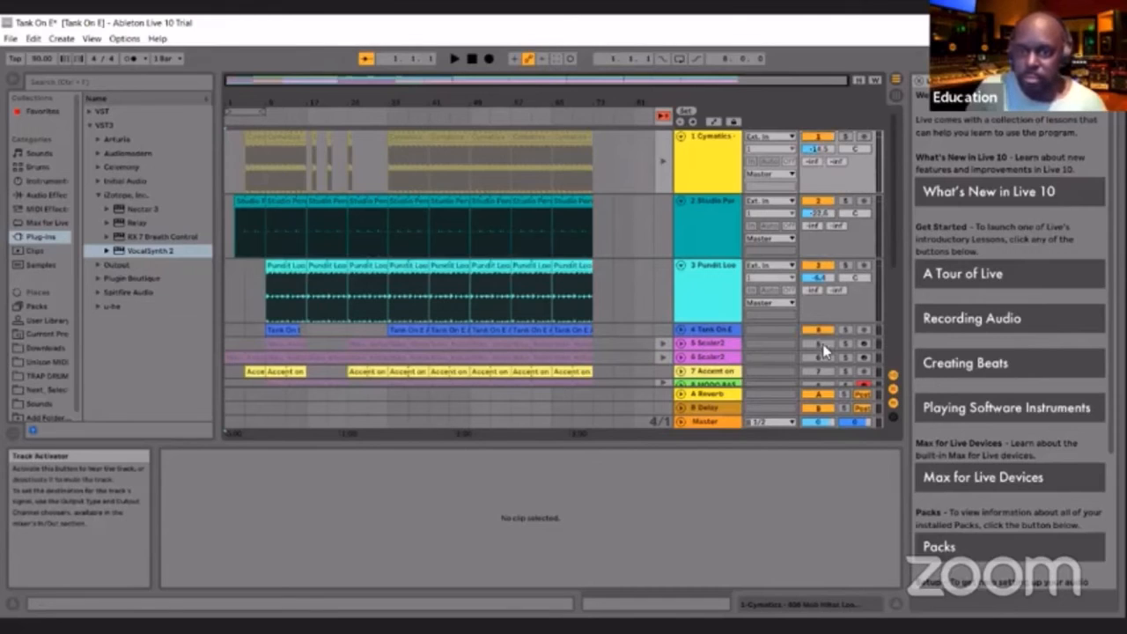
{"action": "left_click", "coordinate": [817, 343]}
{"action": "left_click", "coordinate": [817, 357]}
{"action": "left_click", "coordinate": [817, 371]}
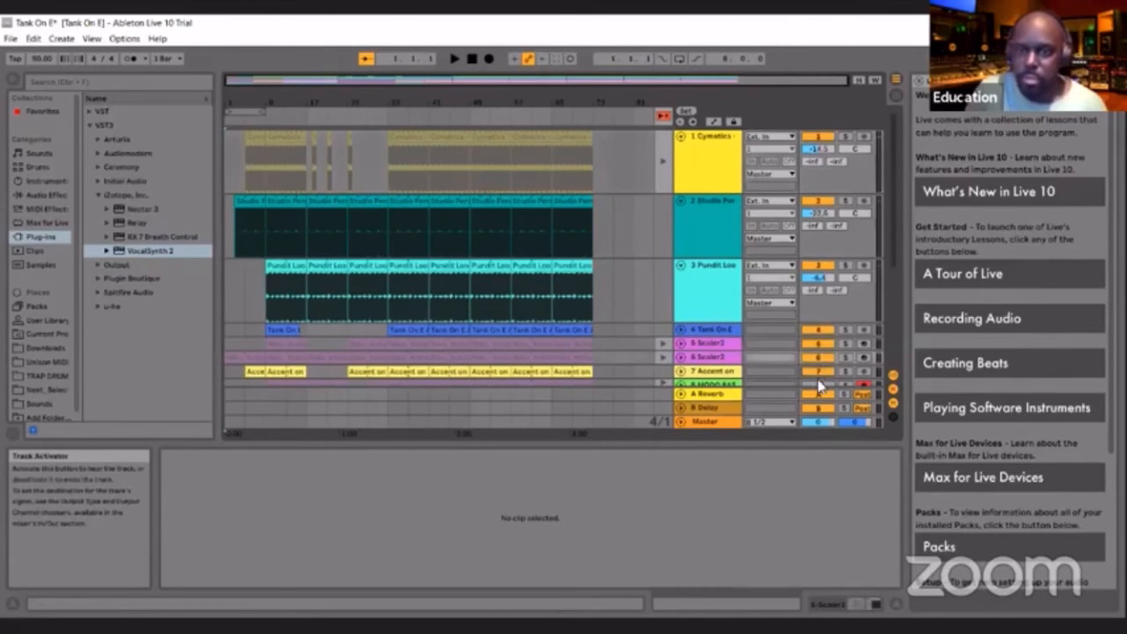
{"action": "left_click", "coordinate": [818, 385]}
{"action": "scroll", "coordinate": [819, 384], "scroll_direction": "down", "scroll_amount": 2}
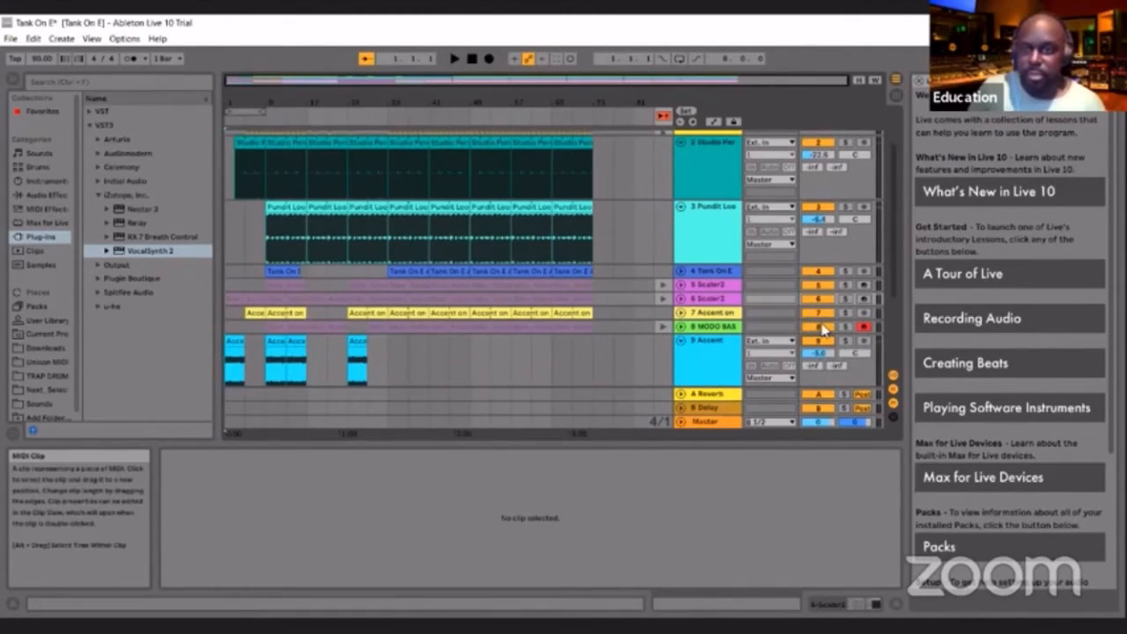
{"action": "left_click", "coordinate": [662, 115]}
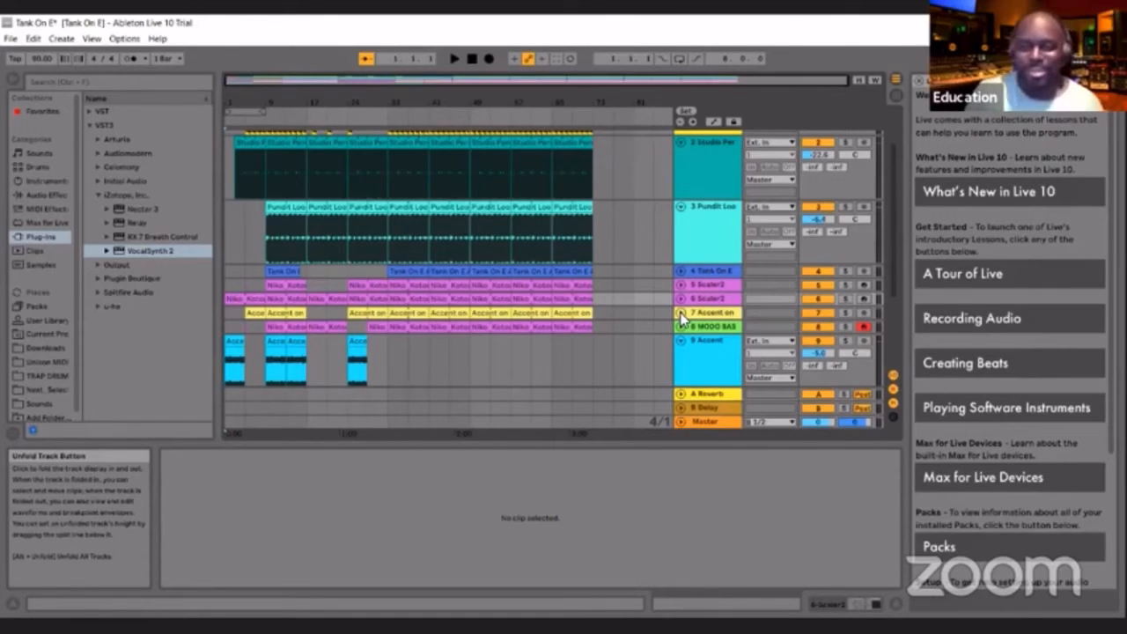
Solo 7 Accent on E, audition it from near its first clip, and unsolo it while playback continues
{"action": "left_click", "coordinate": [843, 313]}
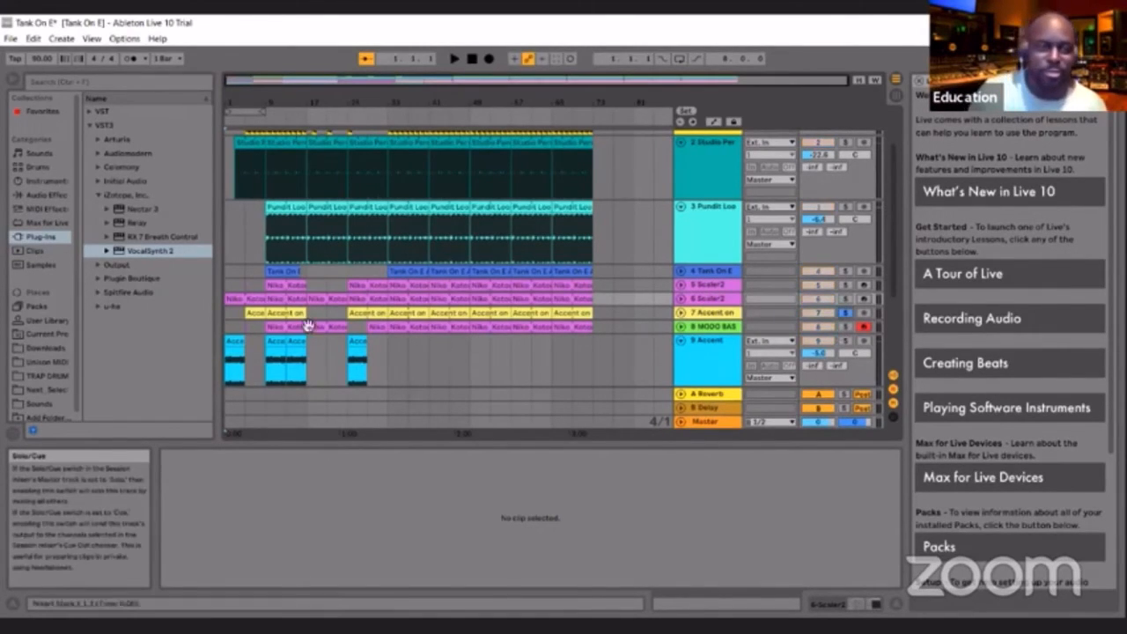
{"action": "left_click", "coordinate": [247, 130]}
{"action": "key", "text": "space"}
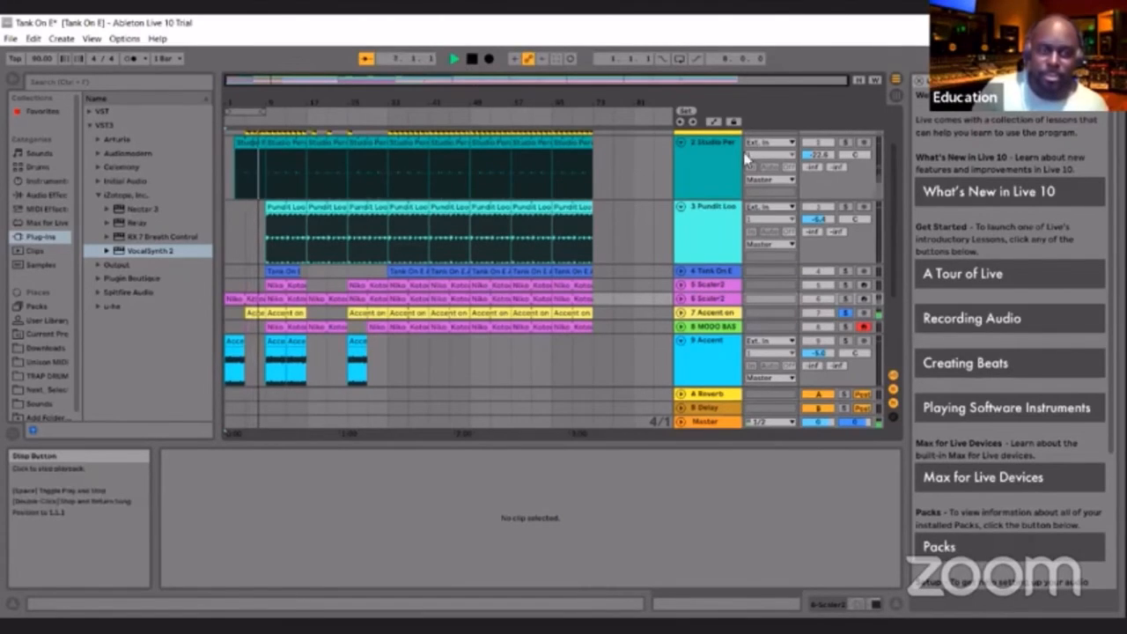
{"action": "left_click", "coordinate": [844, 315]}
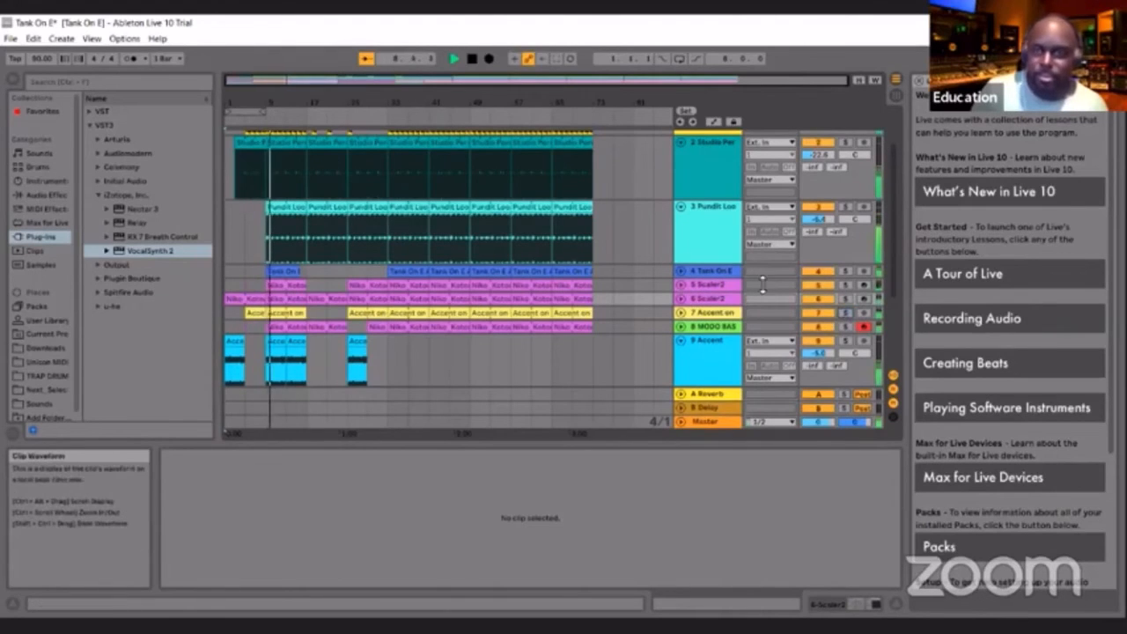
Mute 4 Tank On E during playback to hear the arrangement without it, and stop playback
{"action": "left_click", "coordinate": [799, 274]}
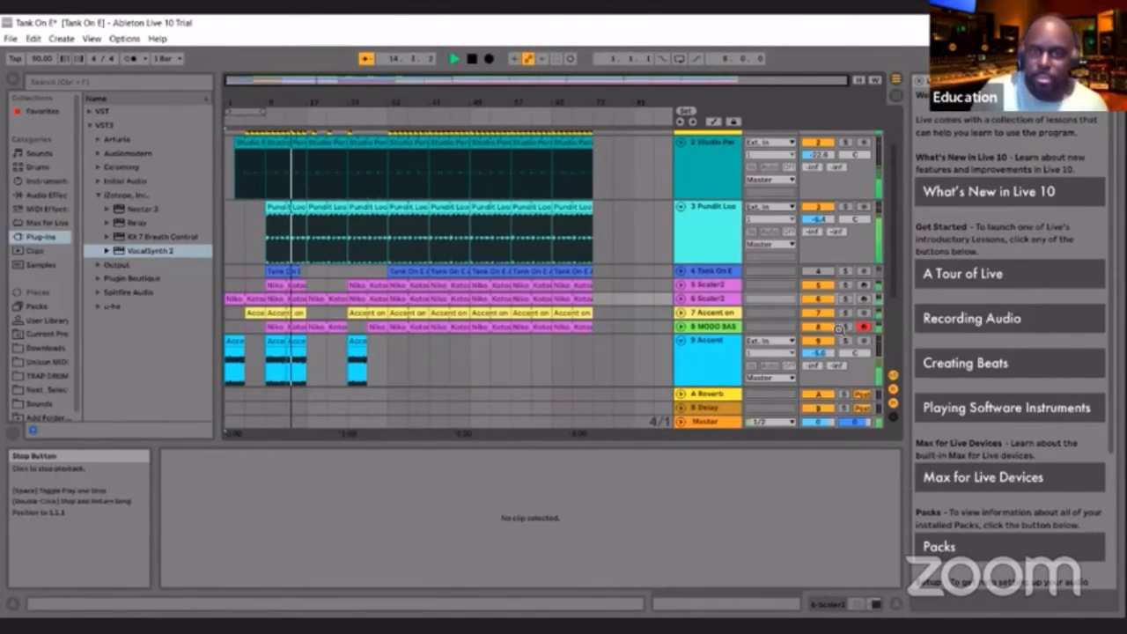
{"action": "key", "text": "space"}
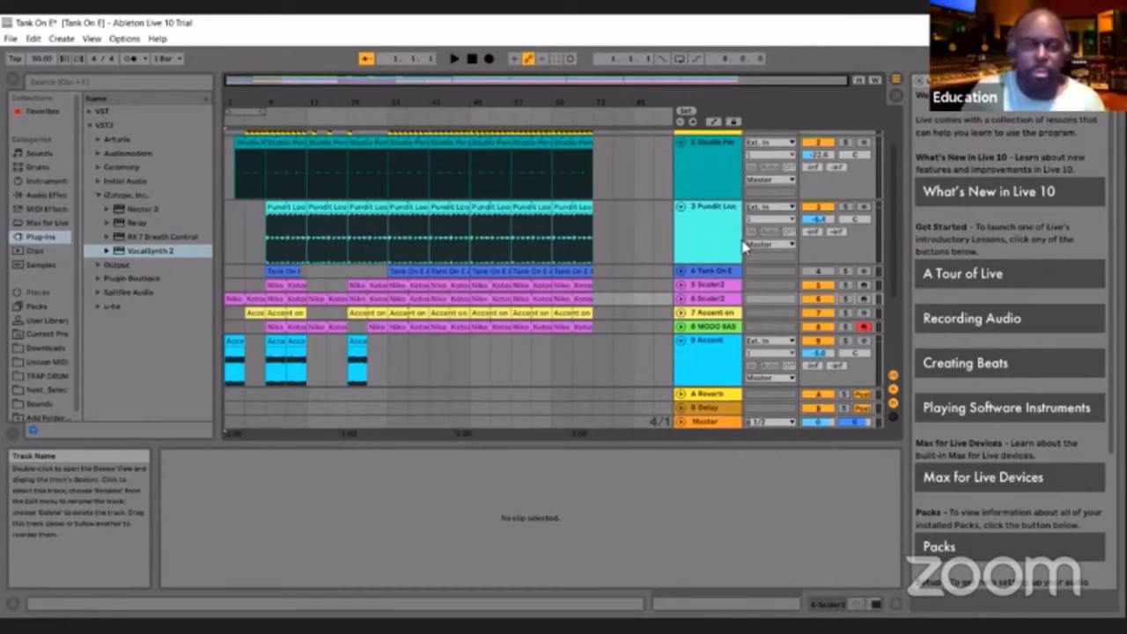
{"action": "left_click", "coordinate": [468, 62]}
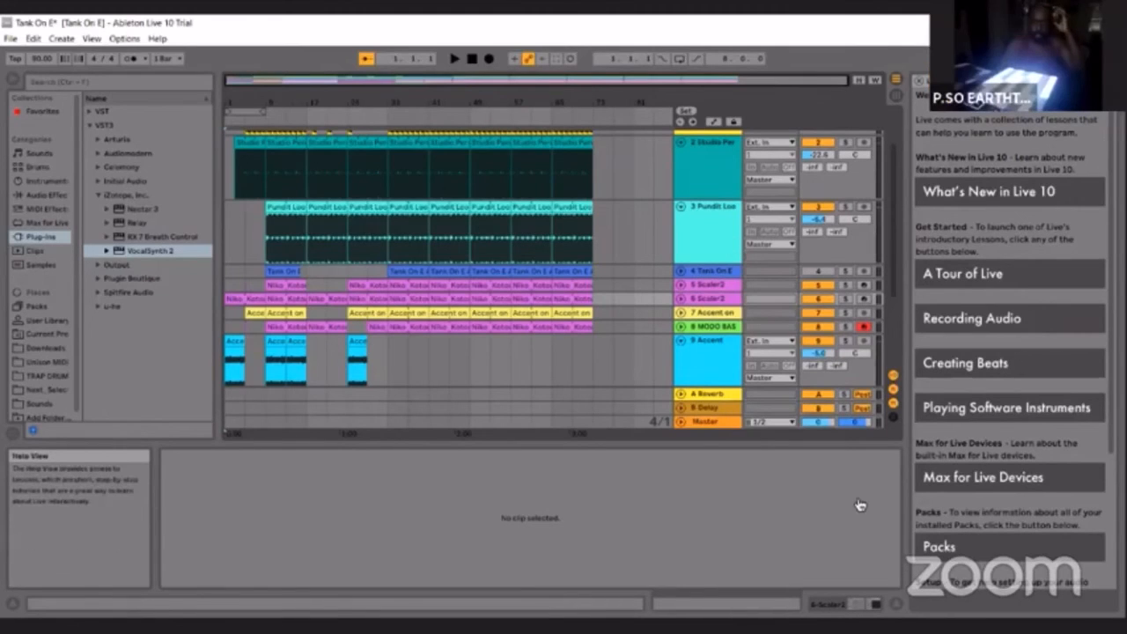
Mute the Cymatics, both Scaler2, Accent on E, MODO BASS and 9 Accent tracks
{"action": "scroll", "coordinate": [835, 180], "scroll_direction": "up", "scroll_amount": 2}
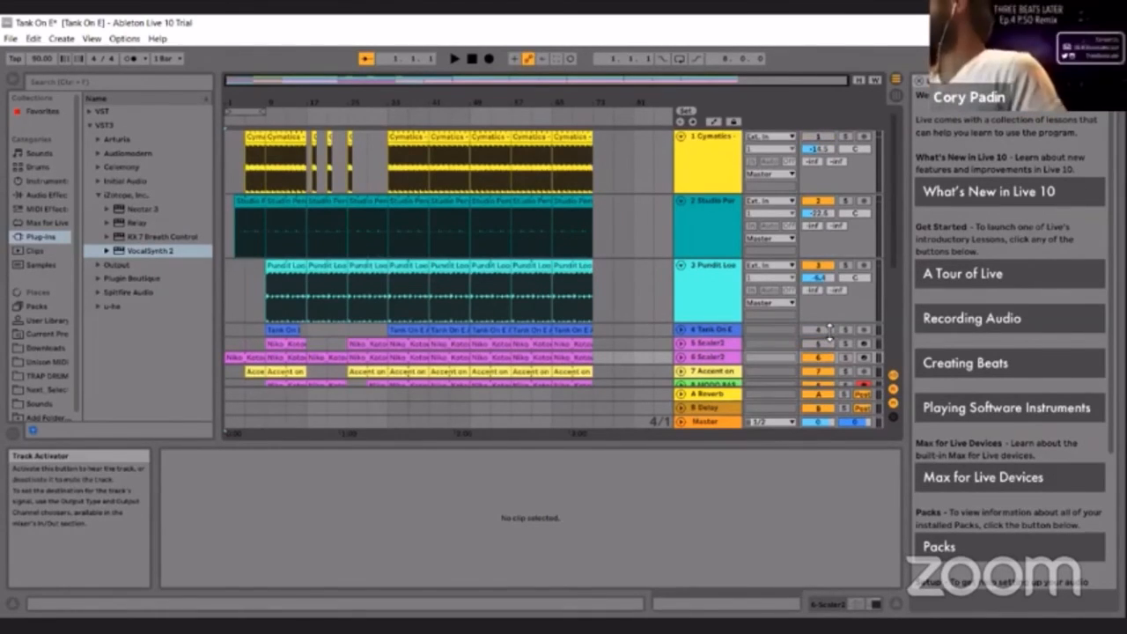
{"action": "scroll", "coordinate": [828, 319], "scroll_direction": "down", "scroll_amount": 2}
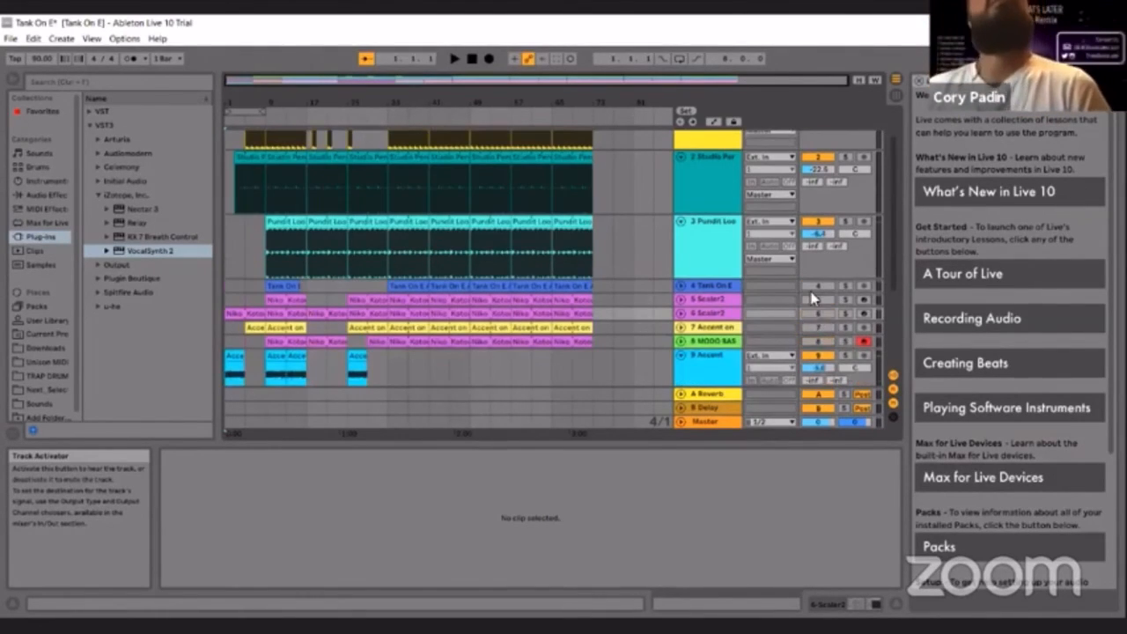
{"action": "scroll", "coordinate": [815, 299], "scroll_direction": "down", "scroll_amount": 1}
{"action": "scroll", "coordinate": [833, 310], "scroll_direction": "down", "scroll_amount": 2}
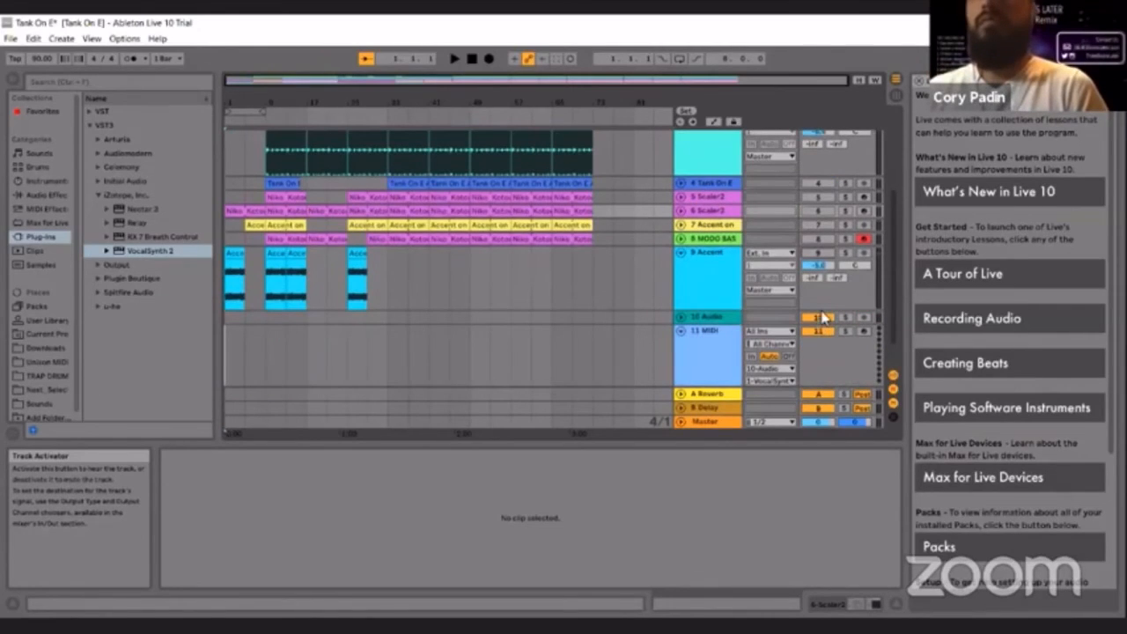
{"action": "scroll", "coordinate": [817, 286], "scroll_direction": "up", "scroll_amount": 5}
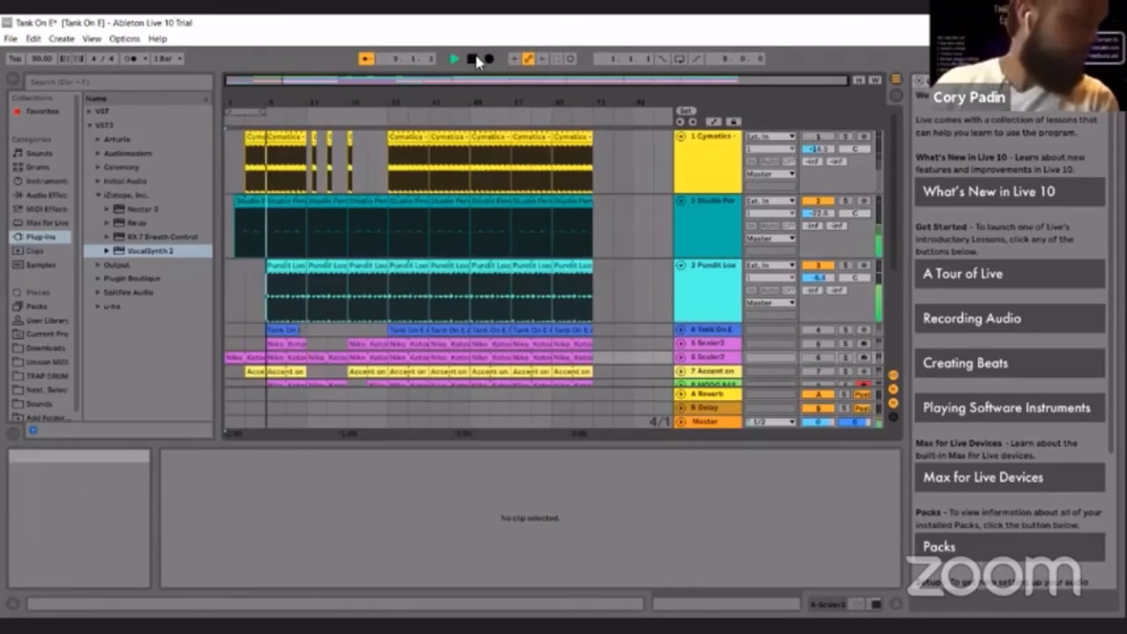
Play Studio Perc and Pundit Loop, toggle 1 Cymatics on and off to compare the groove, and stop with Cymatics muted
{"action": "key", "text": "space"}
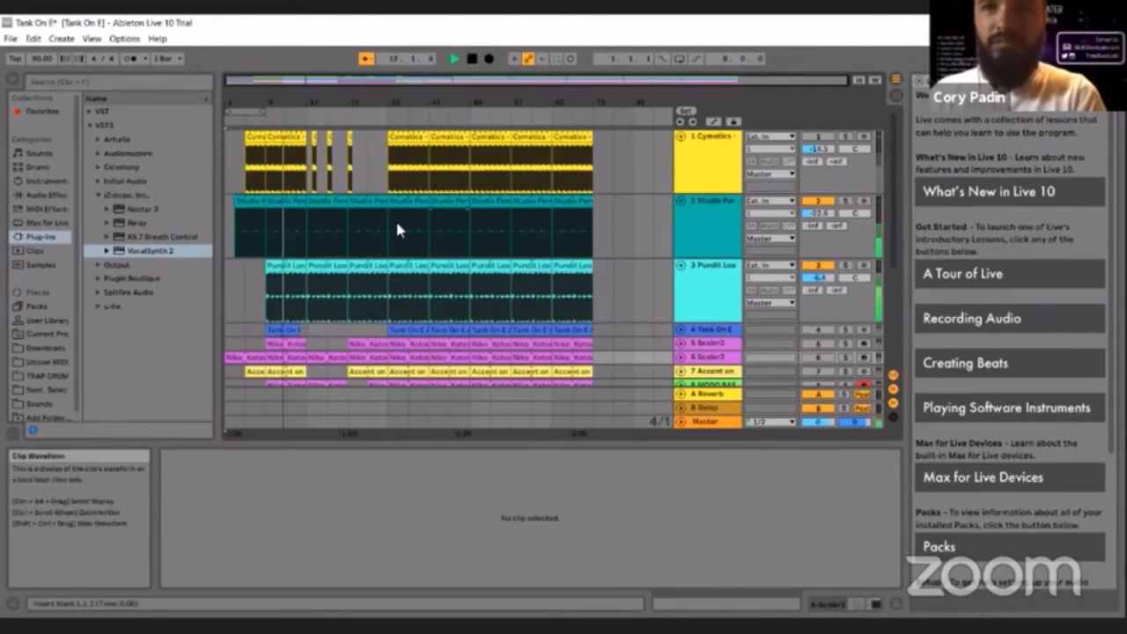
{"action": "left_click", "coordinate": [819, 139]}
{"action": "left_click", "coordinate": [819, 139]}
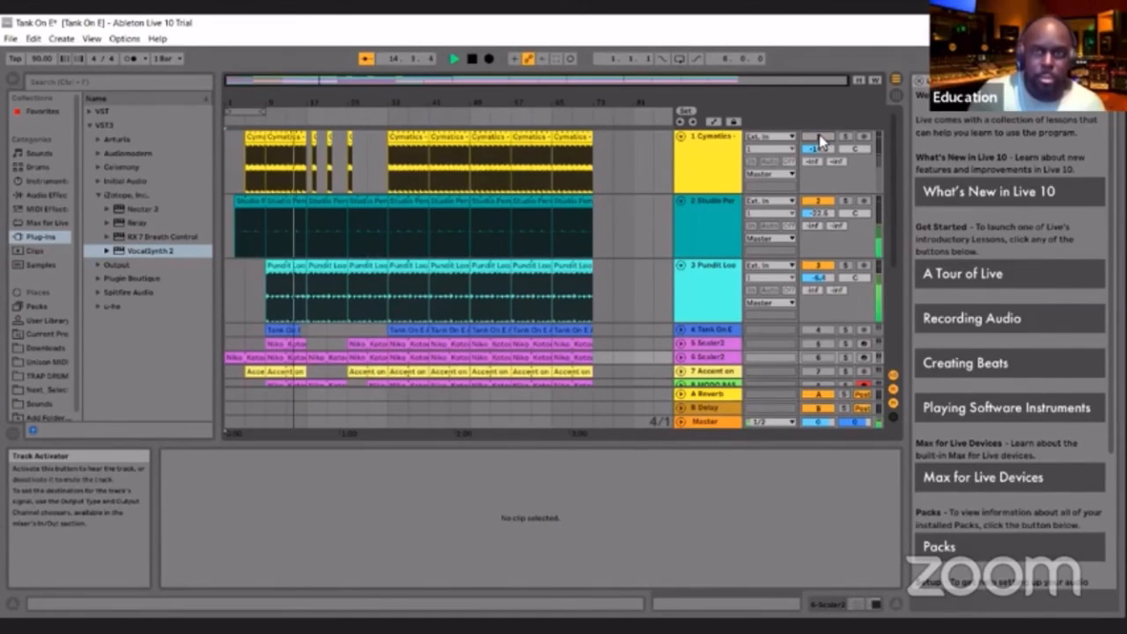
{"action": "left_click", "coordinate": [819, 139]}
{"action": "left_click", "coordinate": [819, 138]}
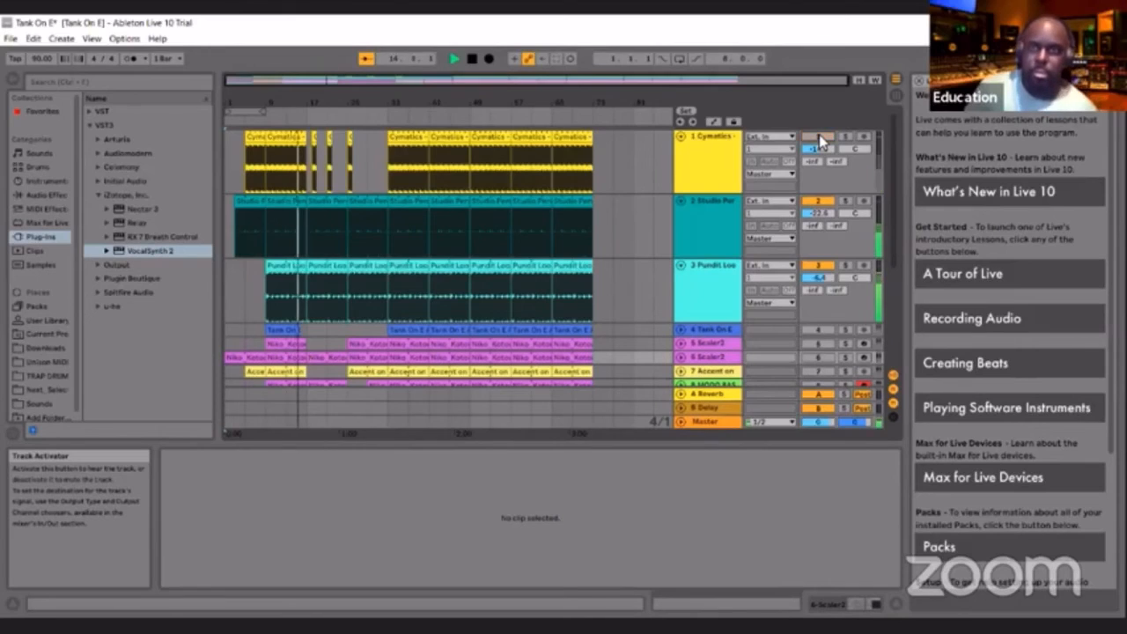
{"action": "left_click", "coordinate": [819, 138]}
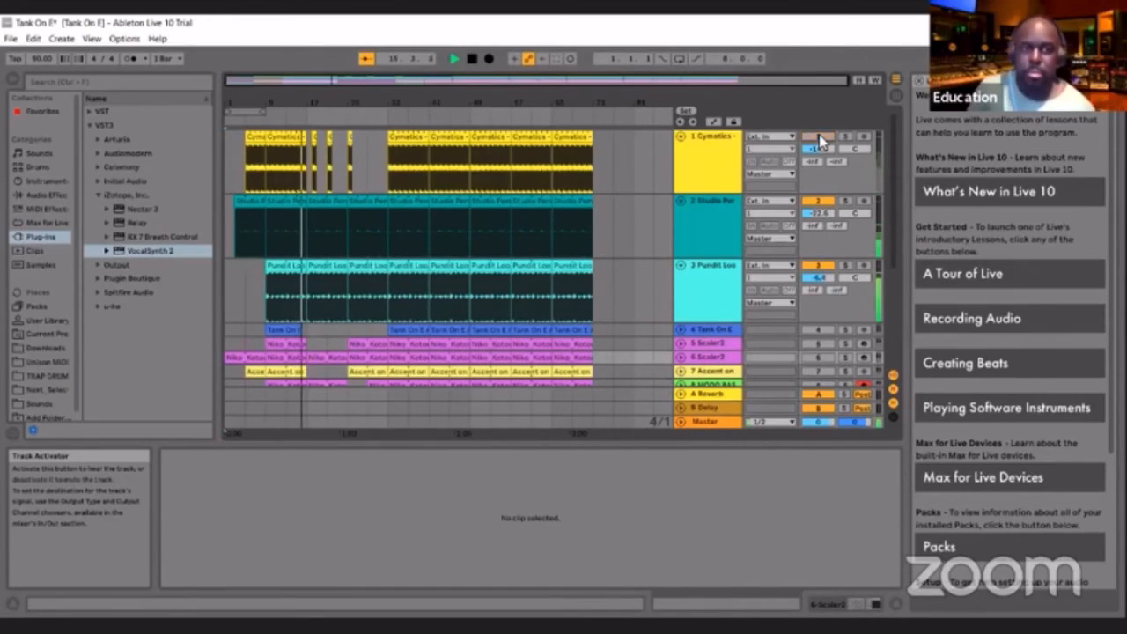
{"action": "left_click", "coordinate": [819, 138]}
{"action": "double_click", "coordinate": [473, 59]}
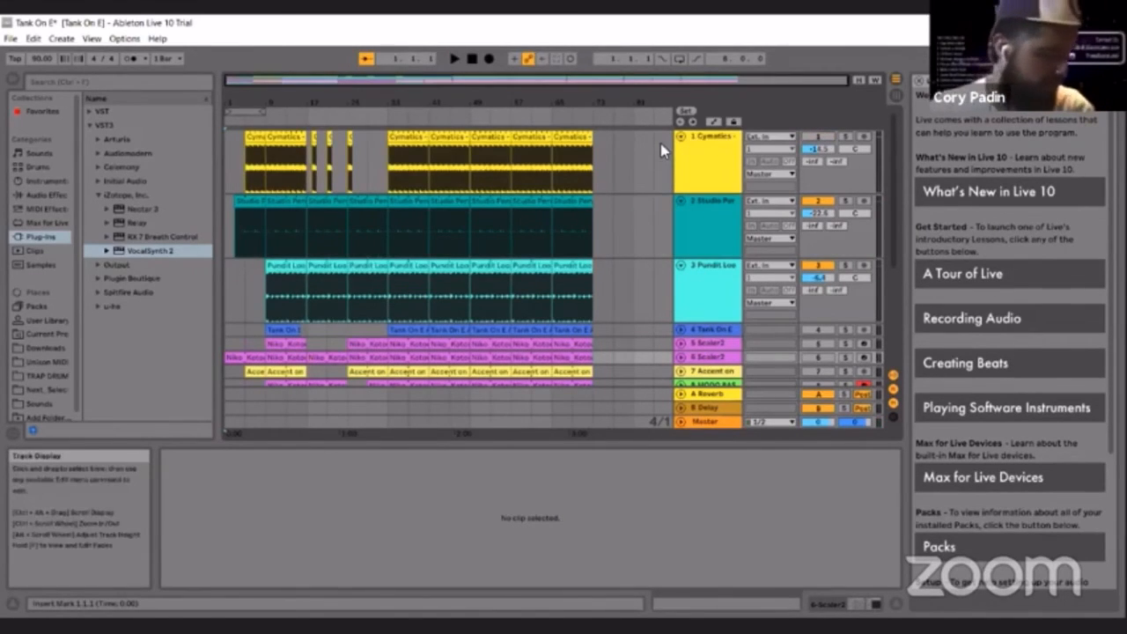
Solo and unsolo 2 Studio Perc, play it with 3 Pundit Loop from about bar 9, and stop playback
{"action": "left_click", "coordinate": [843, 201]}
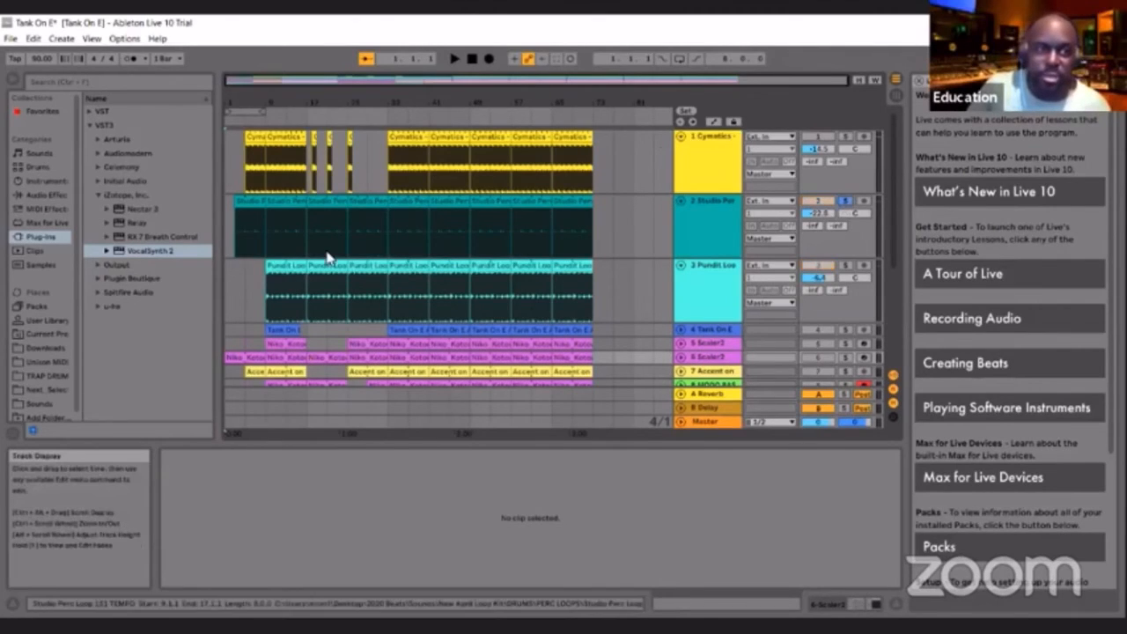
{"action": "left_click", "coordinate": [314, 117]}
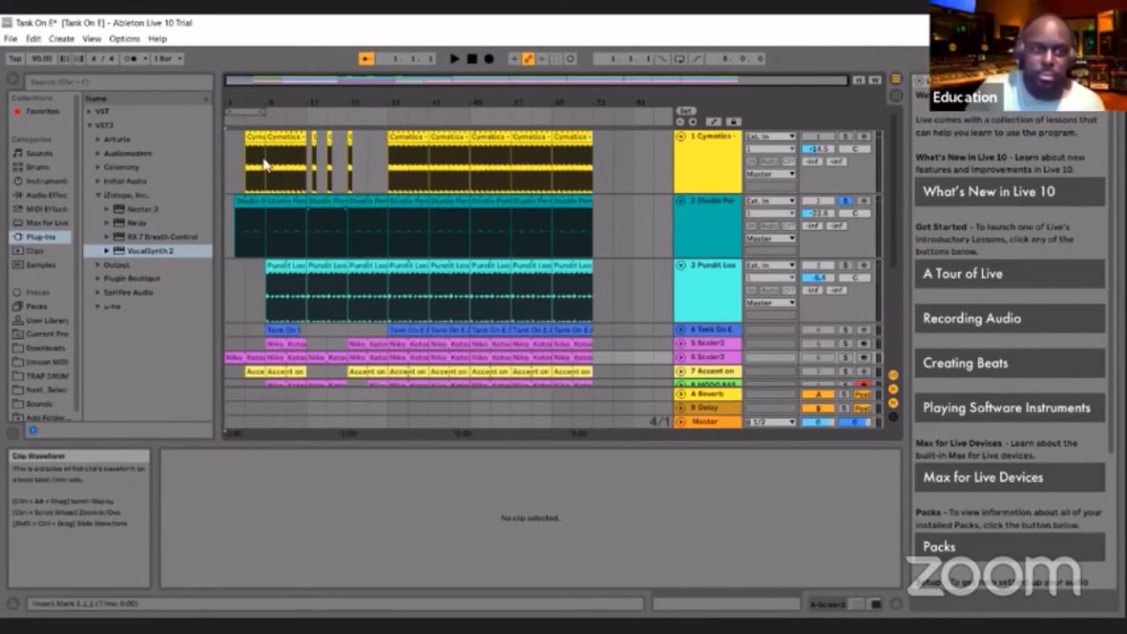
{"action": "left_click", "coordinate": [266, 116]}
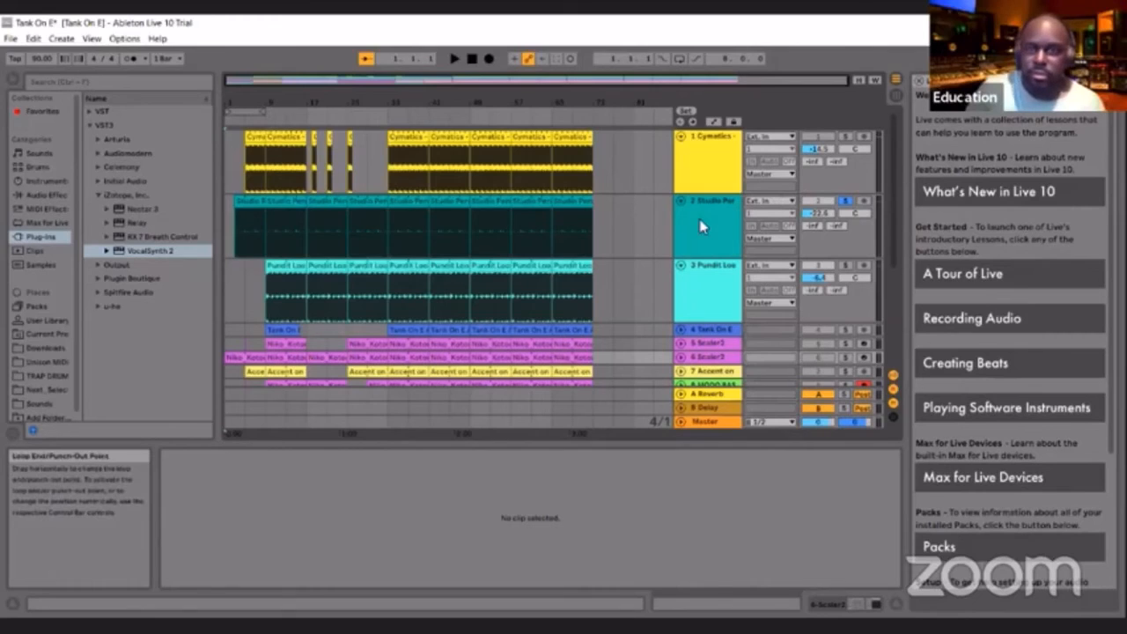
{"action": "left_click", "coordinate": [844, 203]}
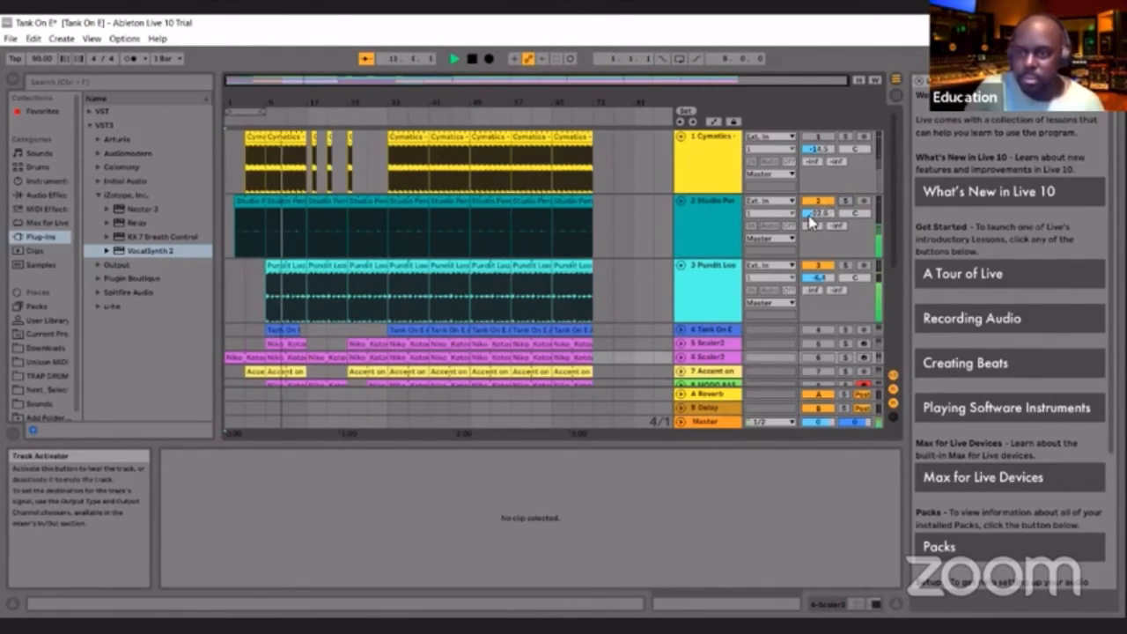
{"action": "left_click", "coordinate": [472, 60]}
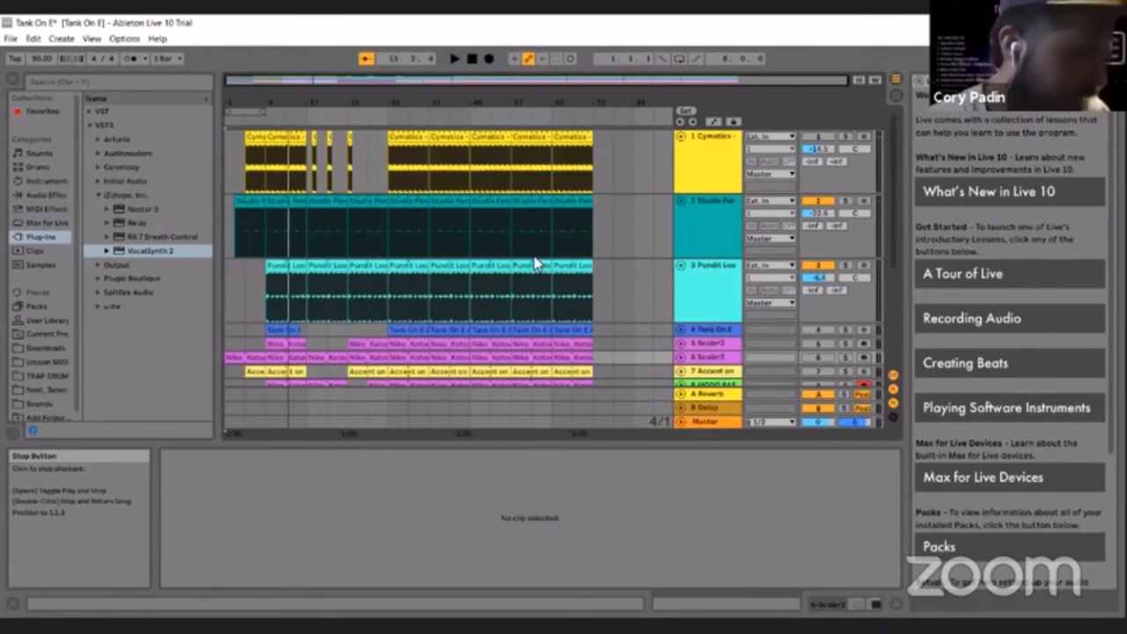
{"action": "scroll", "coordinate": [534, 264], "scroll_direction": "down", "scroll_amount": 2}
{"action": "scroll", "coordinate": [535, 255], "scroll_direction": "down", "scroll_amount": 2}
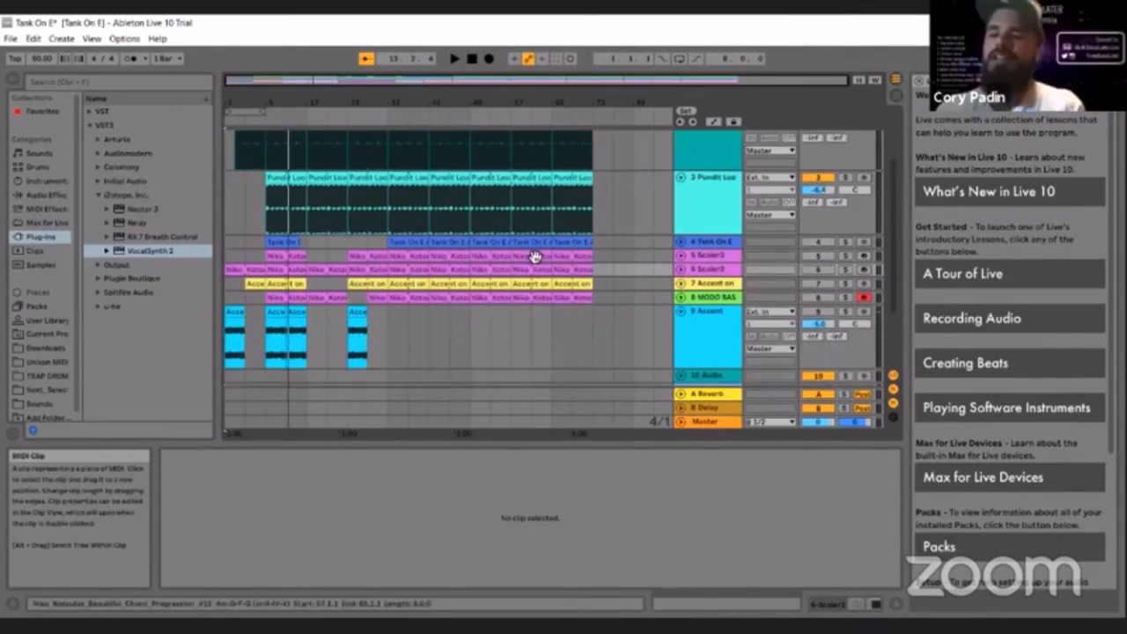
{"action": "scroll", "coordinate": [534, 256], "scroll_direction": "down", "scroll_amount": 1}
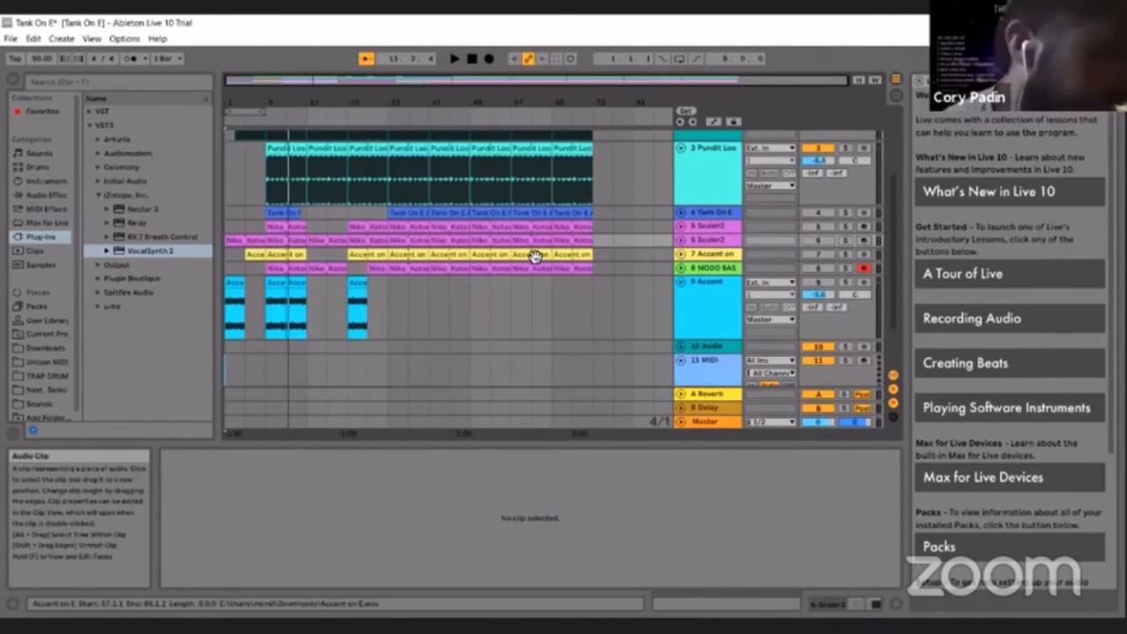
{"action": "scroll", "coordinate": [535, 264], "scroll_direction": "up", "scroll_amount": 4}
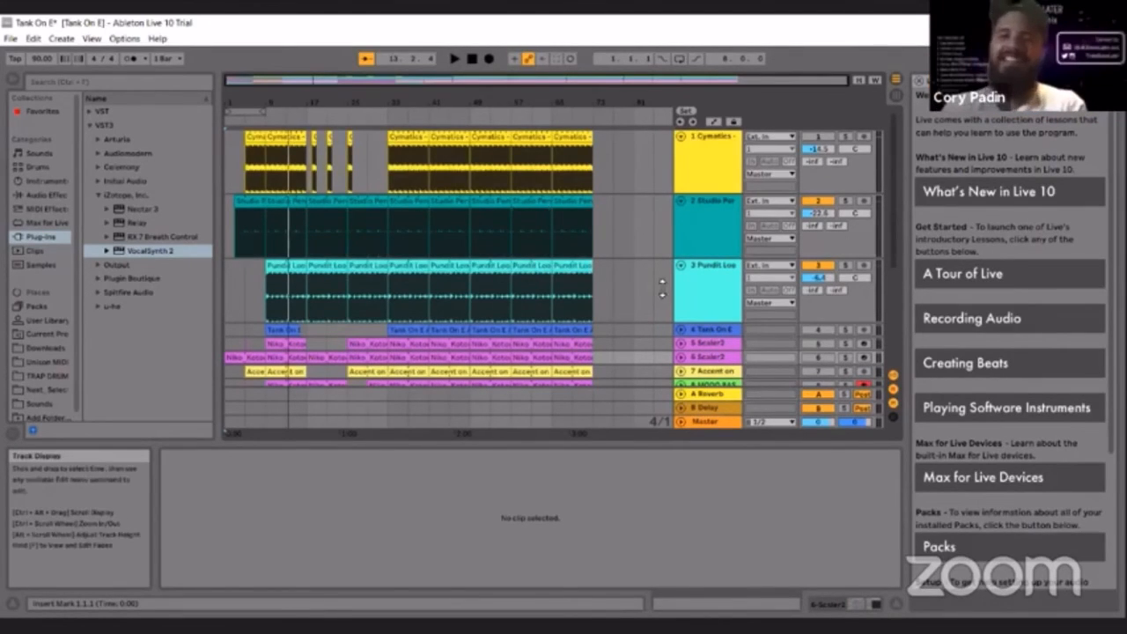
{"action": "scroll", "coordinate": [635, 323], "scroll_direction": "down", "scroll_amount": 1}
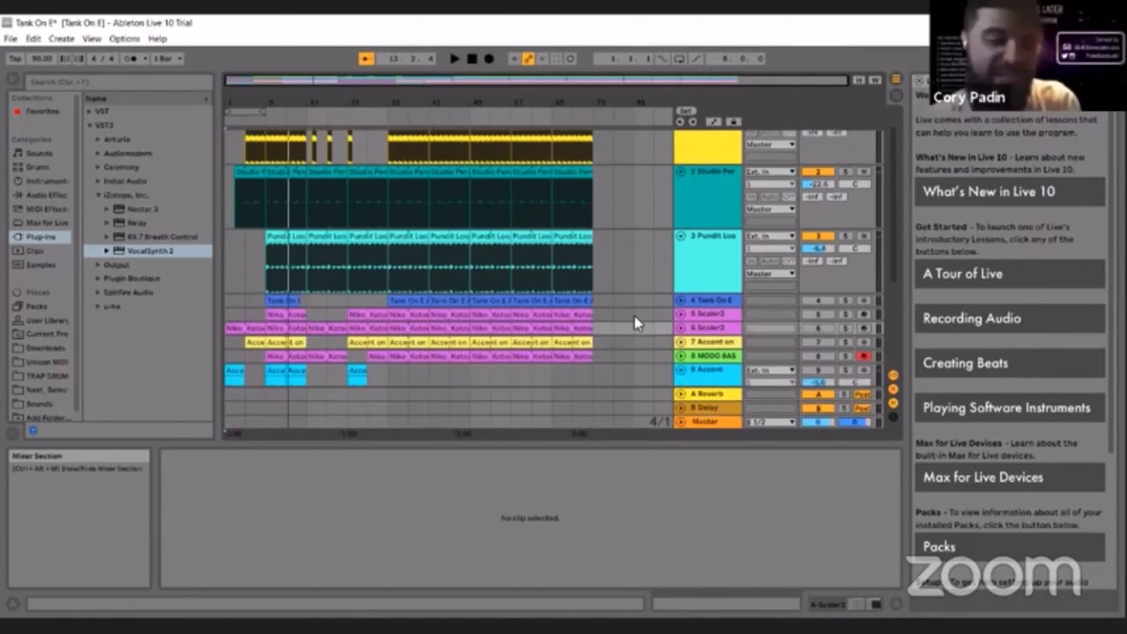
{"action": "scroll", "coordinate": [636, 323], "scroll_direction": "down", "scroll_amount": 1}
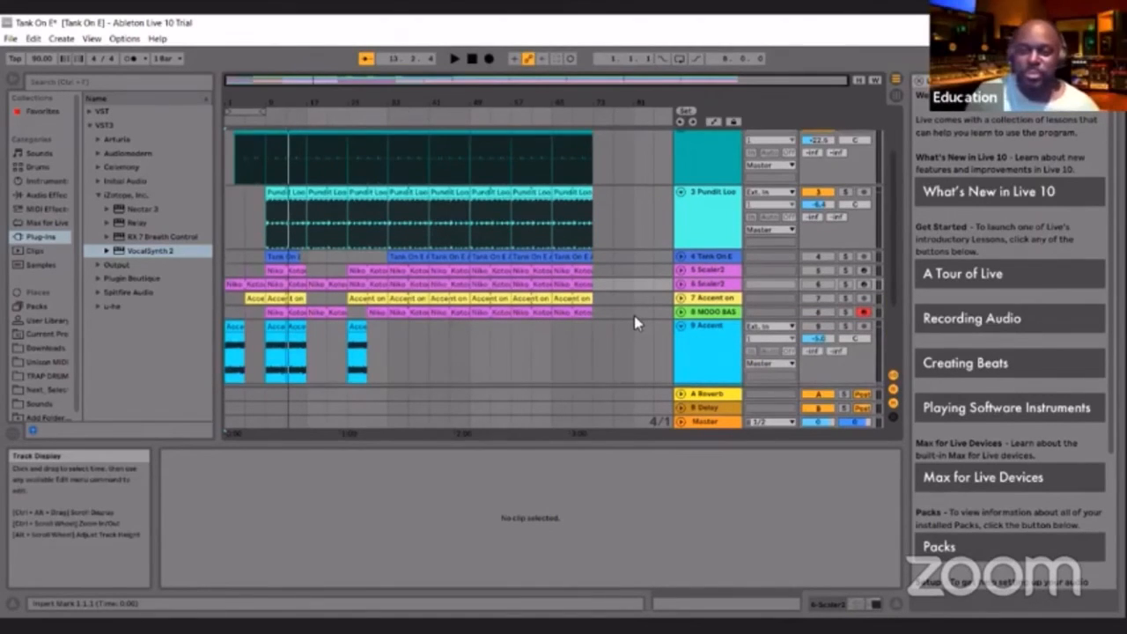